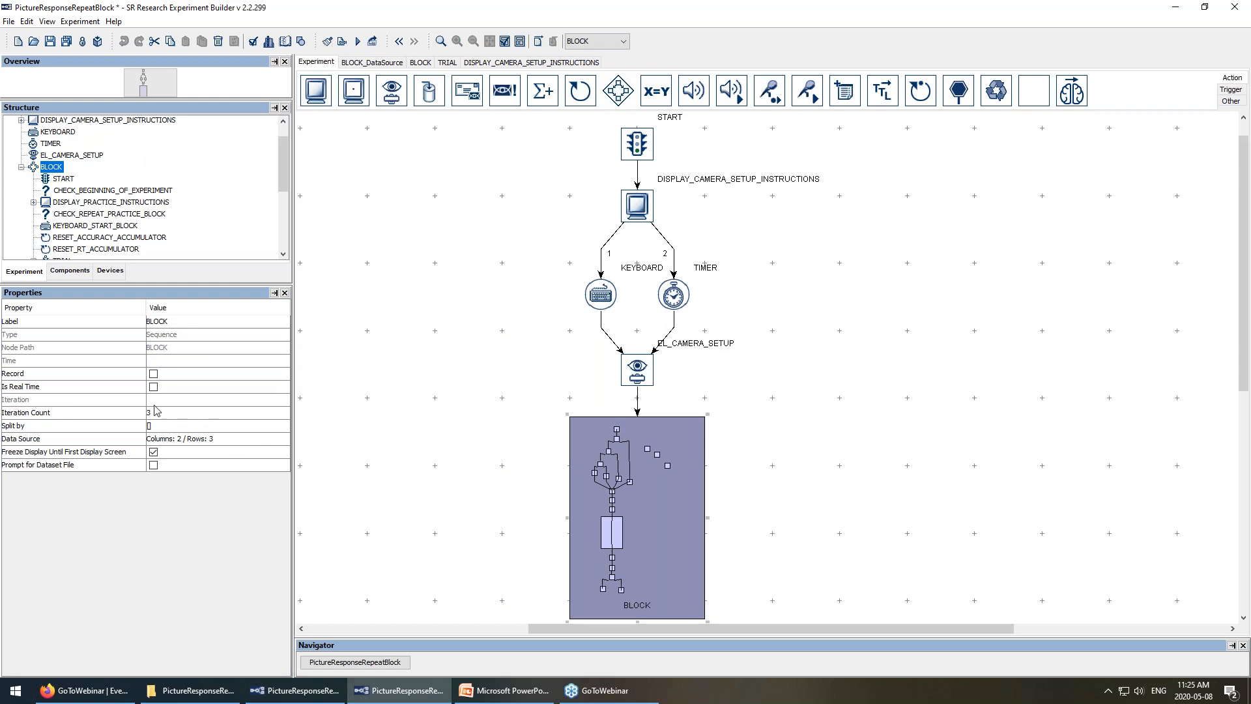
Open the BLOCK sequence's data source, widen the currentBlockID column and examine the block ID and block type of each row.
left_click(174, 439)
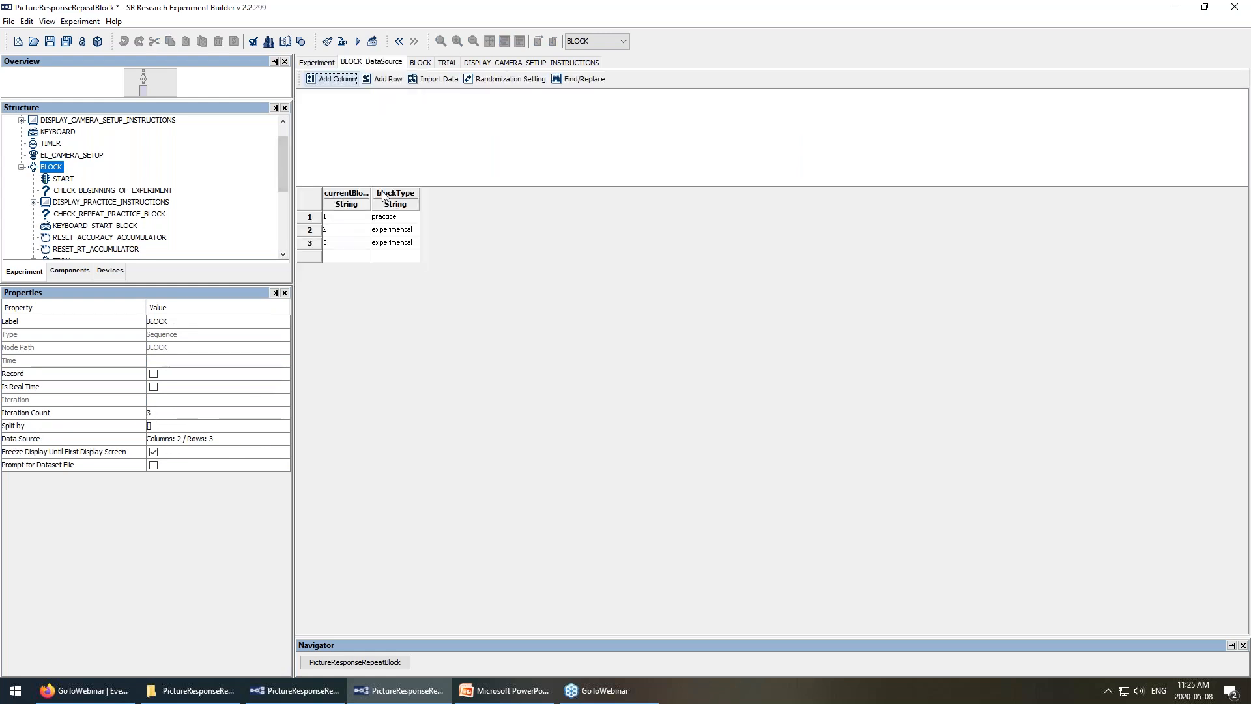
left_click_drag(371, 193, 422, 192)
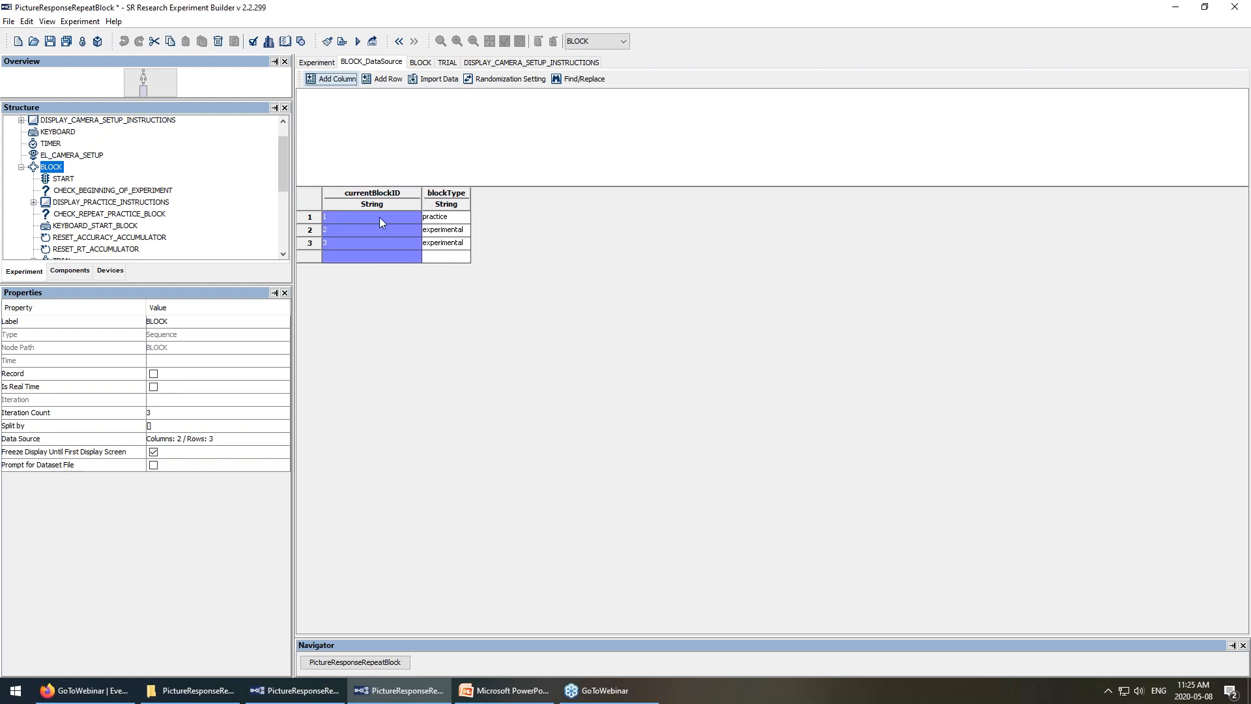
left_click(379, 217)
left_click(381, 232)
left_click(385, 243)
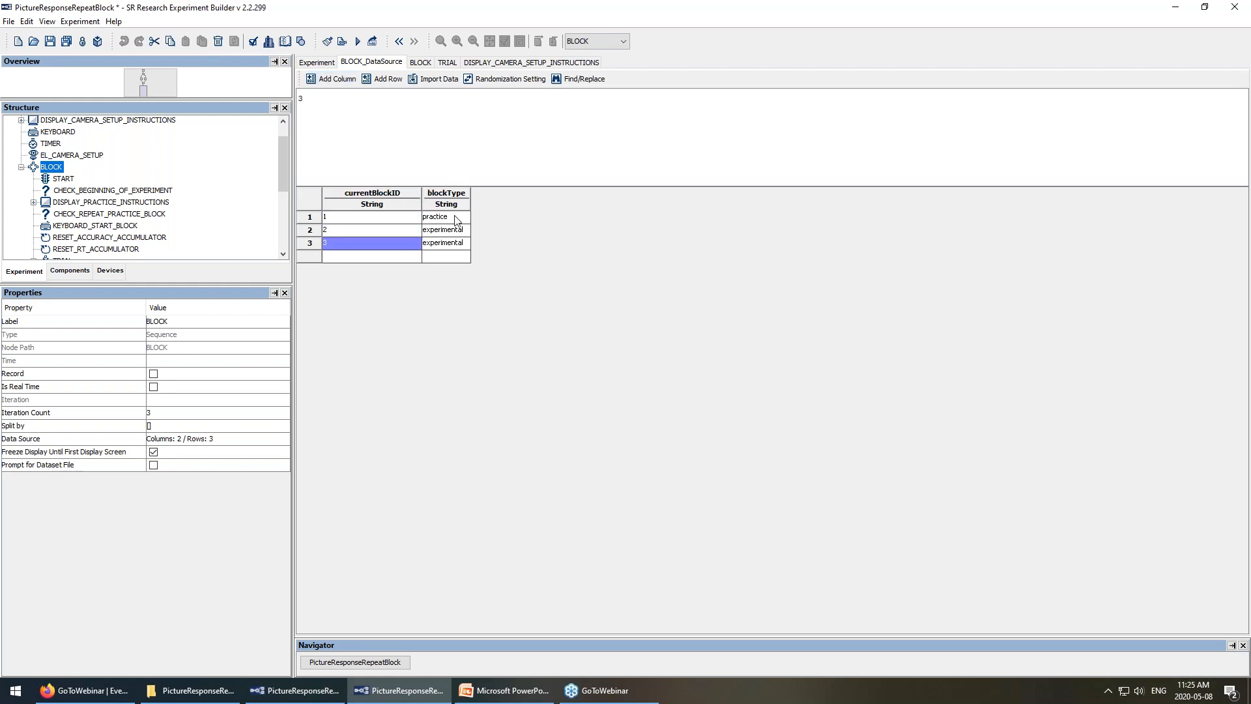
left_click(456, 217)
left_click(456, 230)
left_click(456, 243)
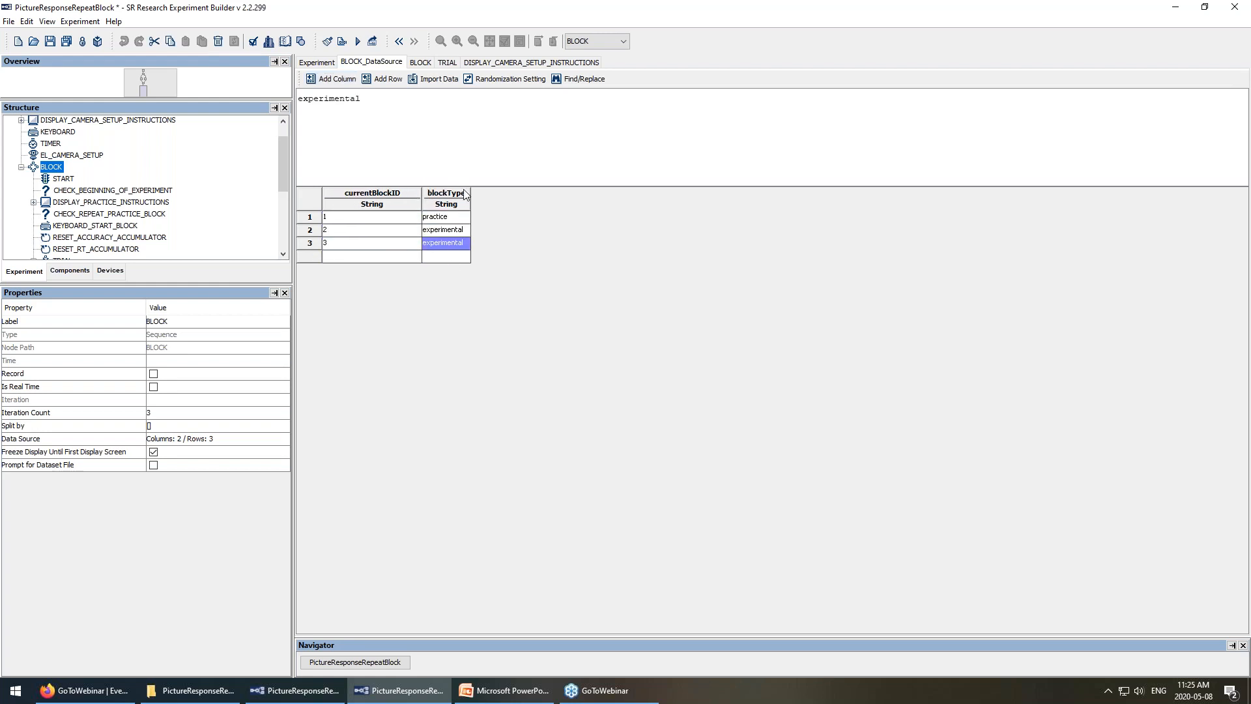
Review the randomization settings of the BLOCK data source, including its blocking levels and trial randomization.
left_click(493, 80)
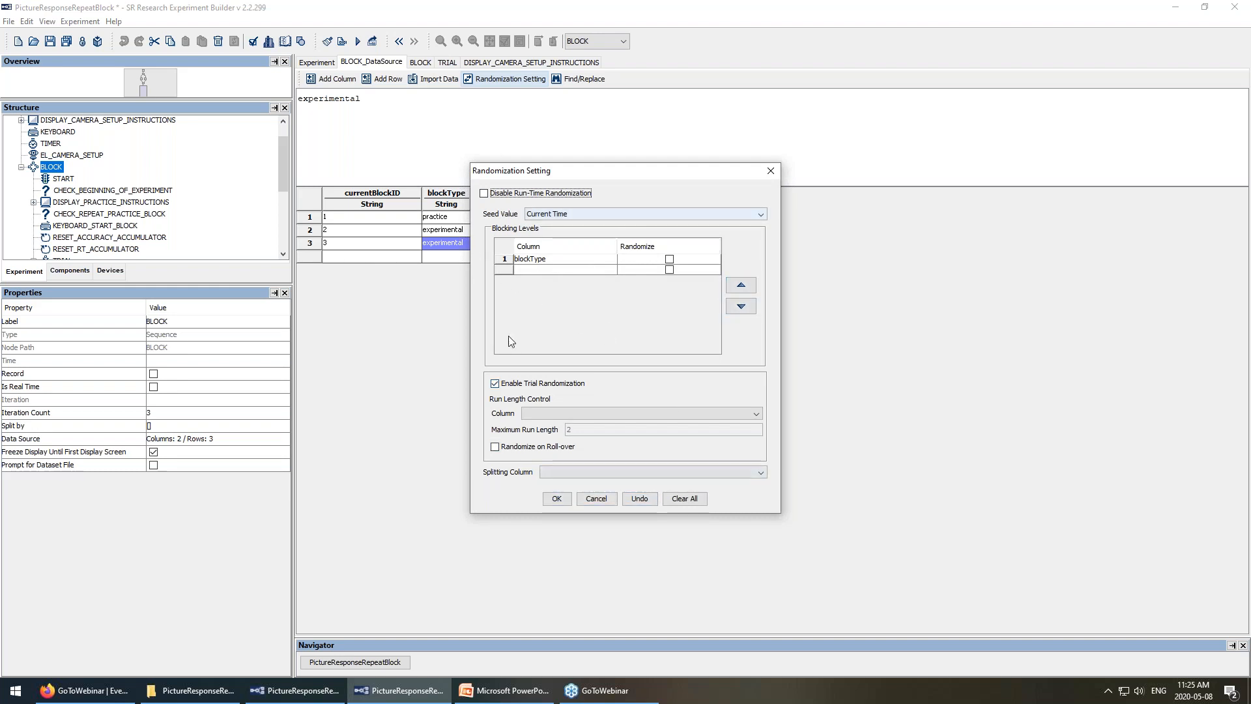
left_click_drag(588, 173, 742, 171)
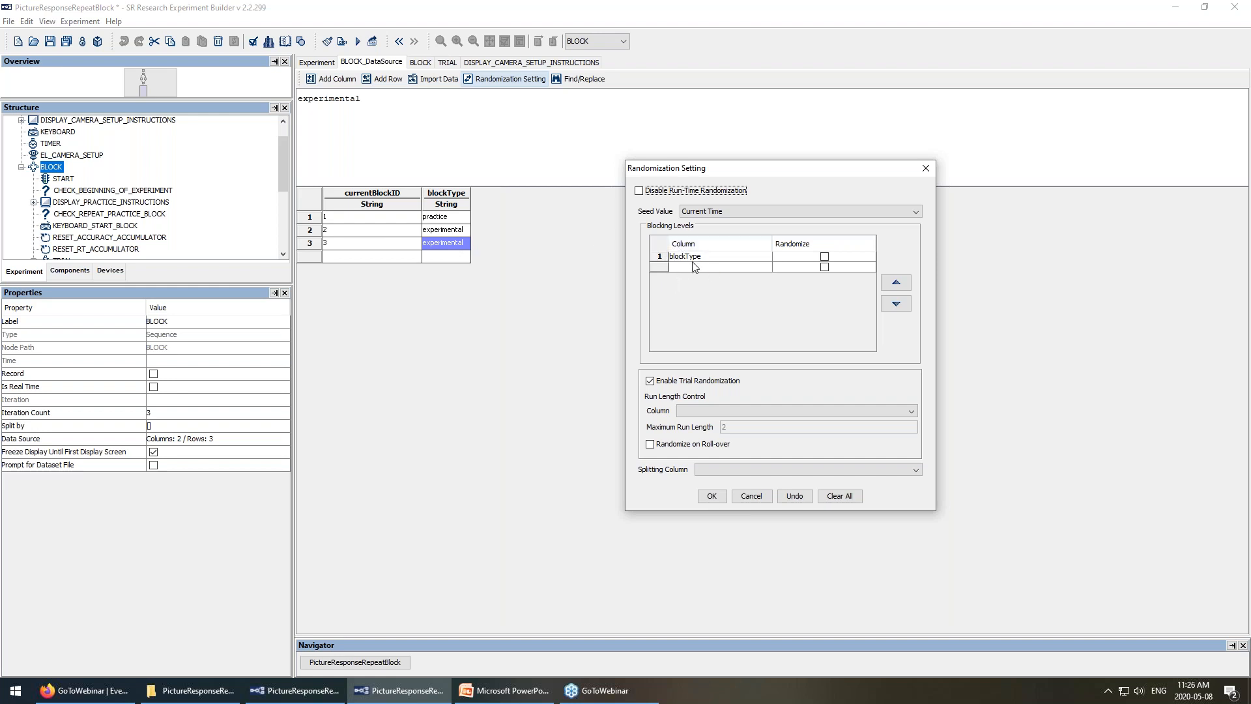
left_click(712, 495)
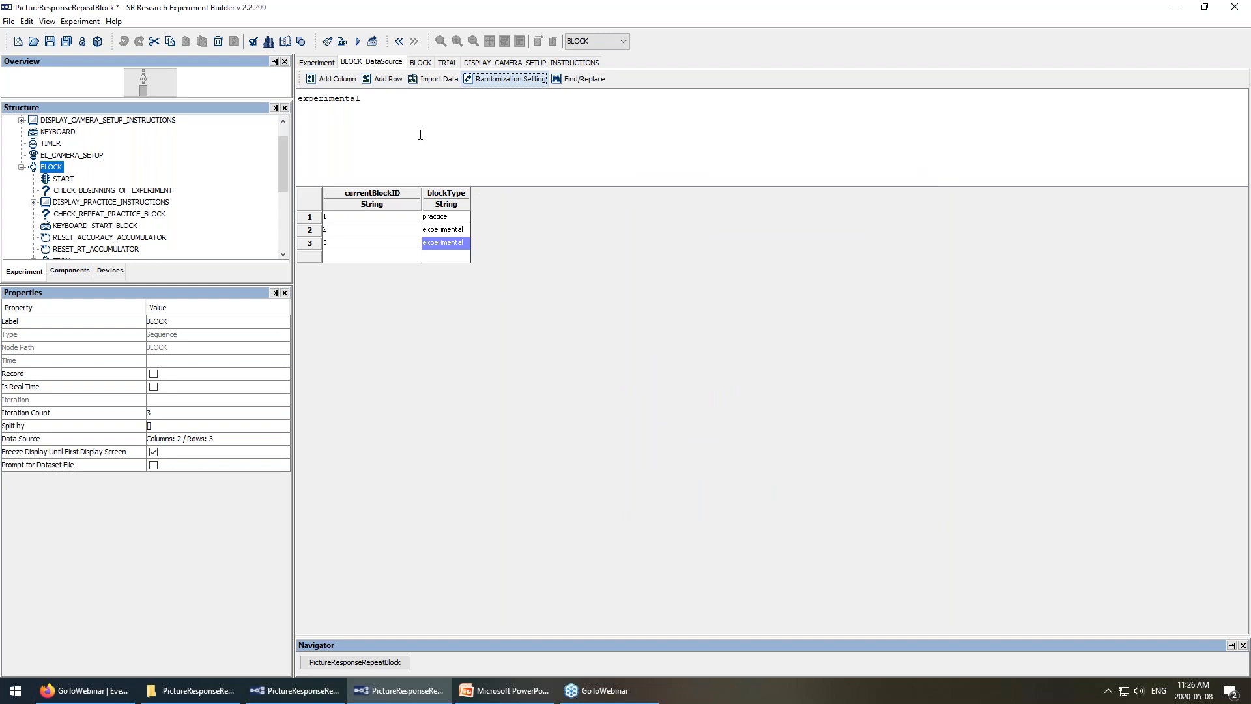
Check the BLOCK sequence's properties at the top level of the experiment and open its internal node diagram.
left_click(420, 63)
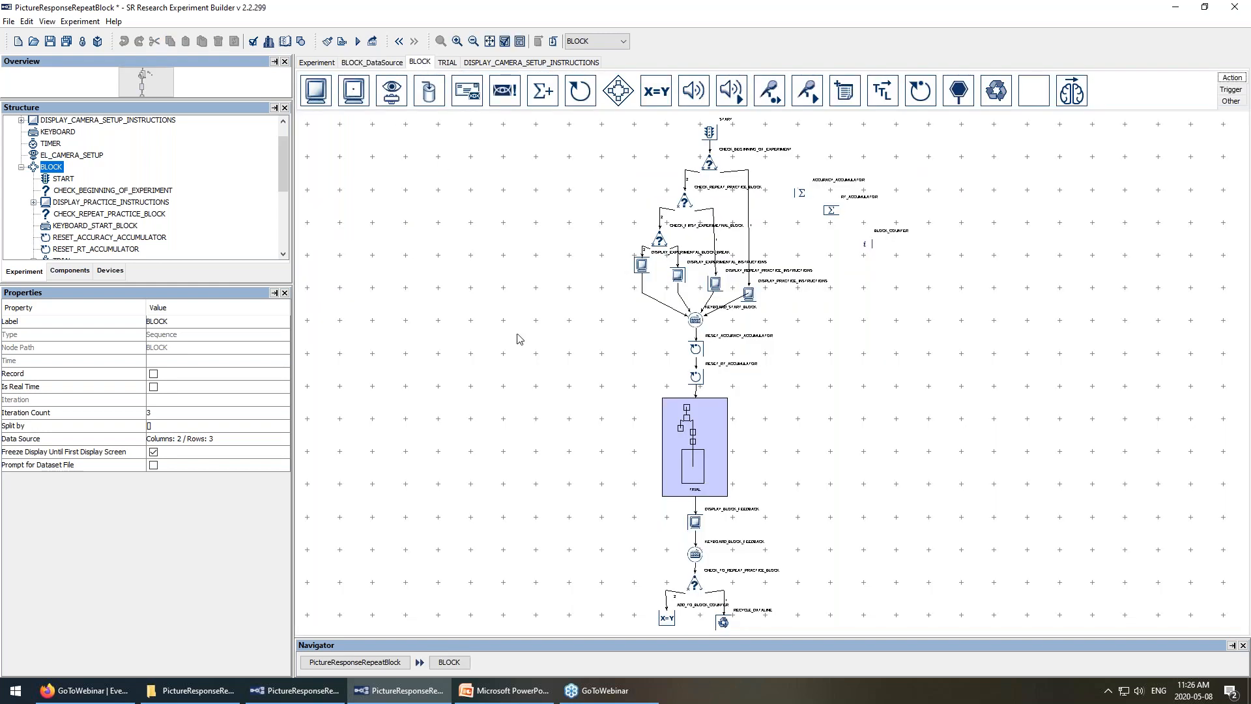
left_click(317, 63)
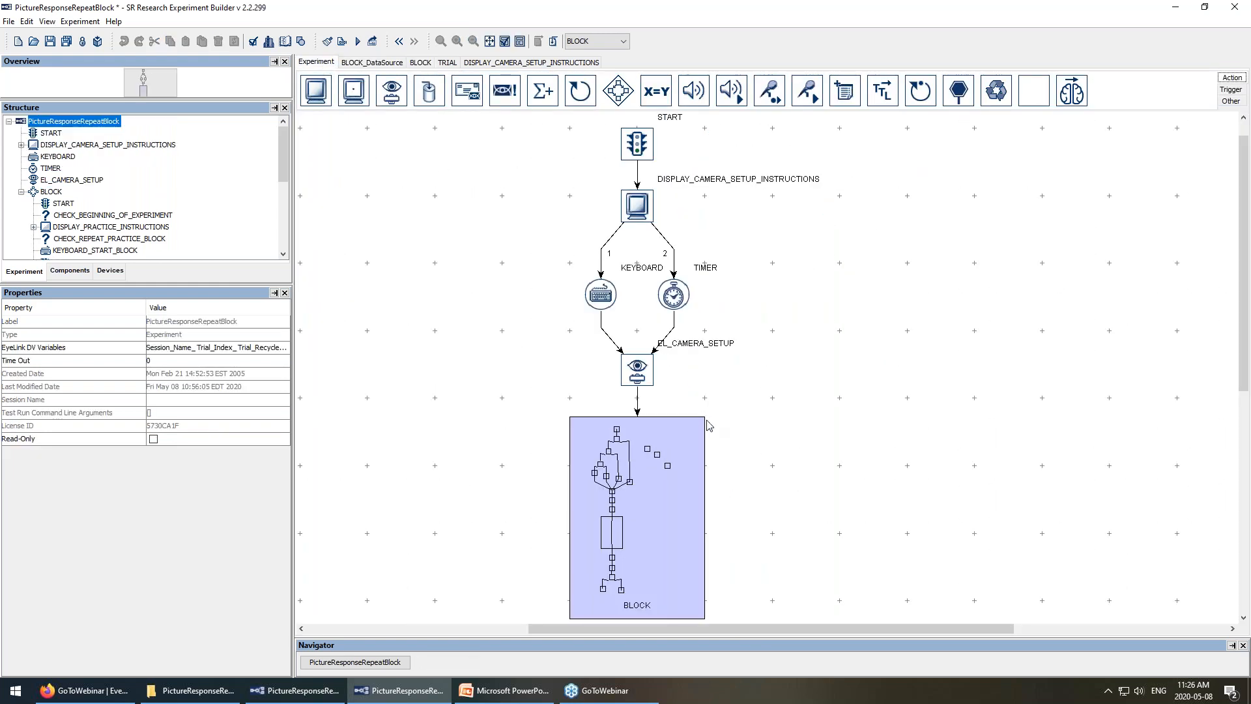
left_click(647, 532)
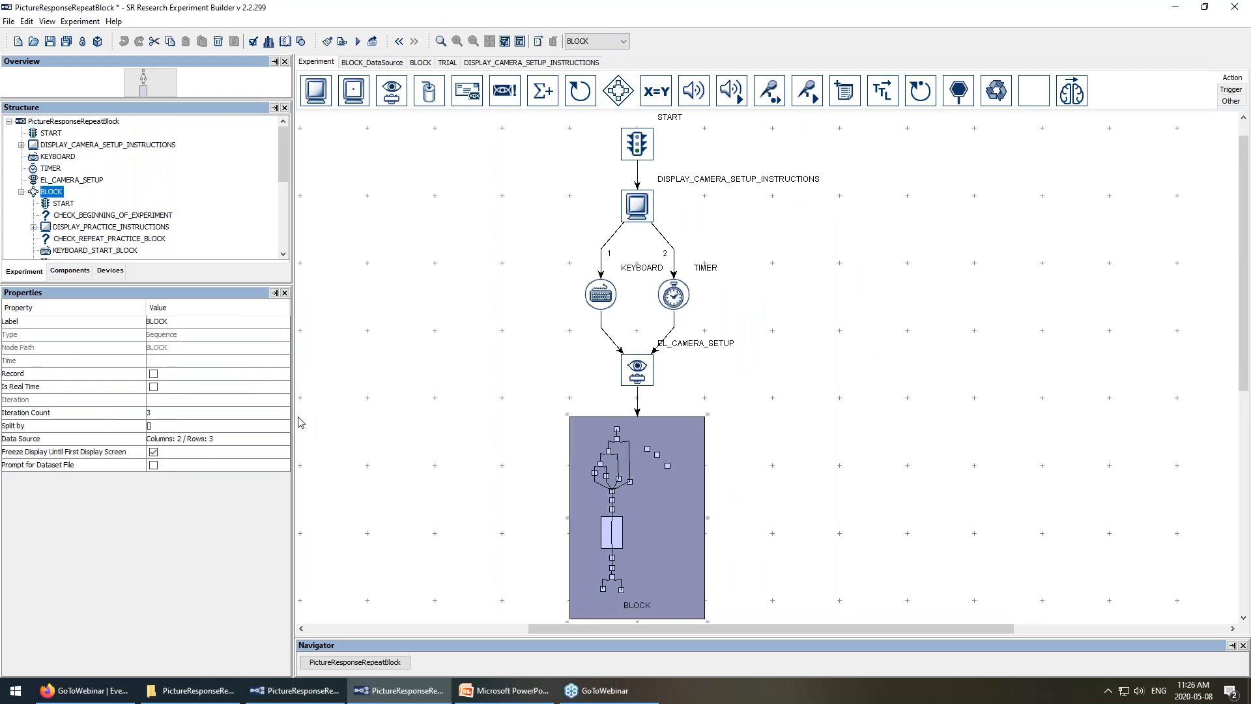
double_click(633, 465)
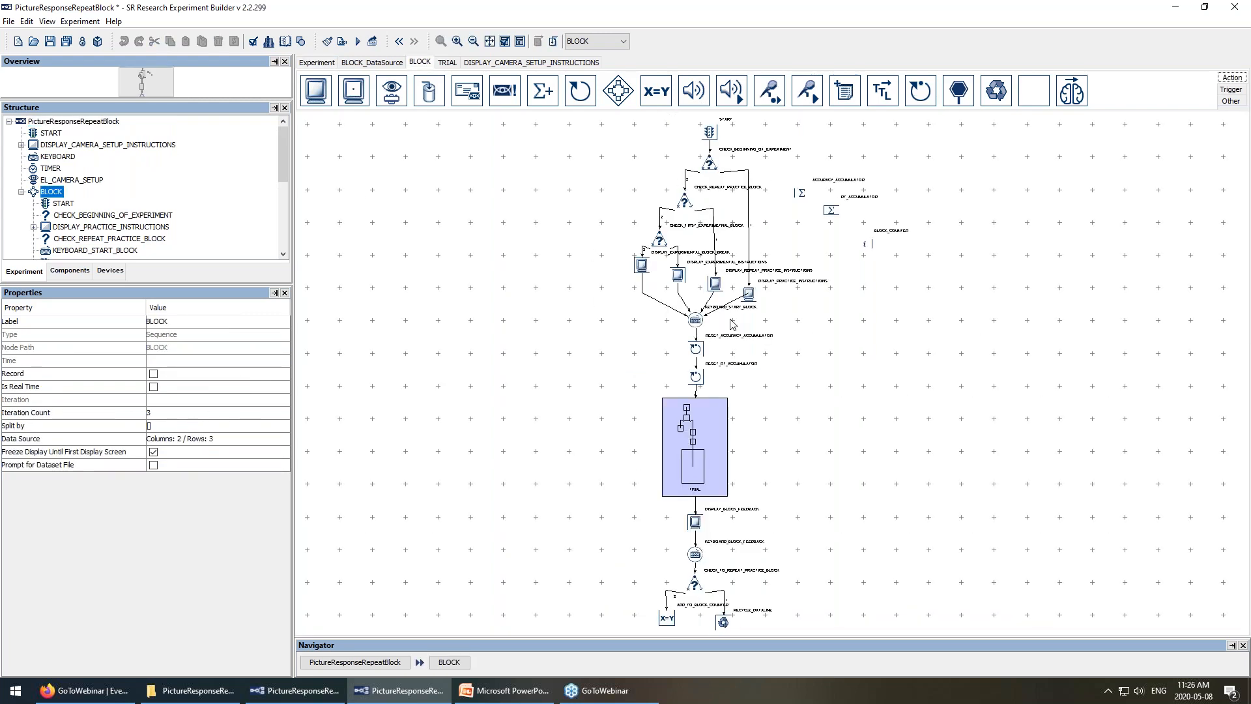
Examine the CHECK_BEGINNING_OF_EXPERIMENT condition and the practice instructions screen it leads to, and return to the BLOCK diagram.
left_click(458, 41)
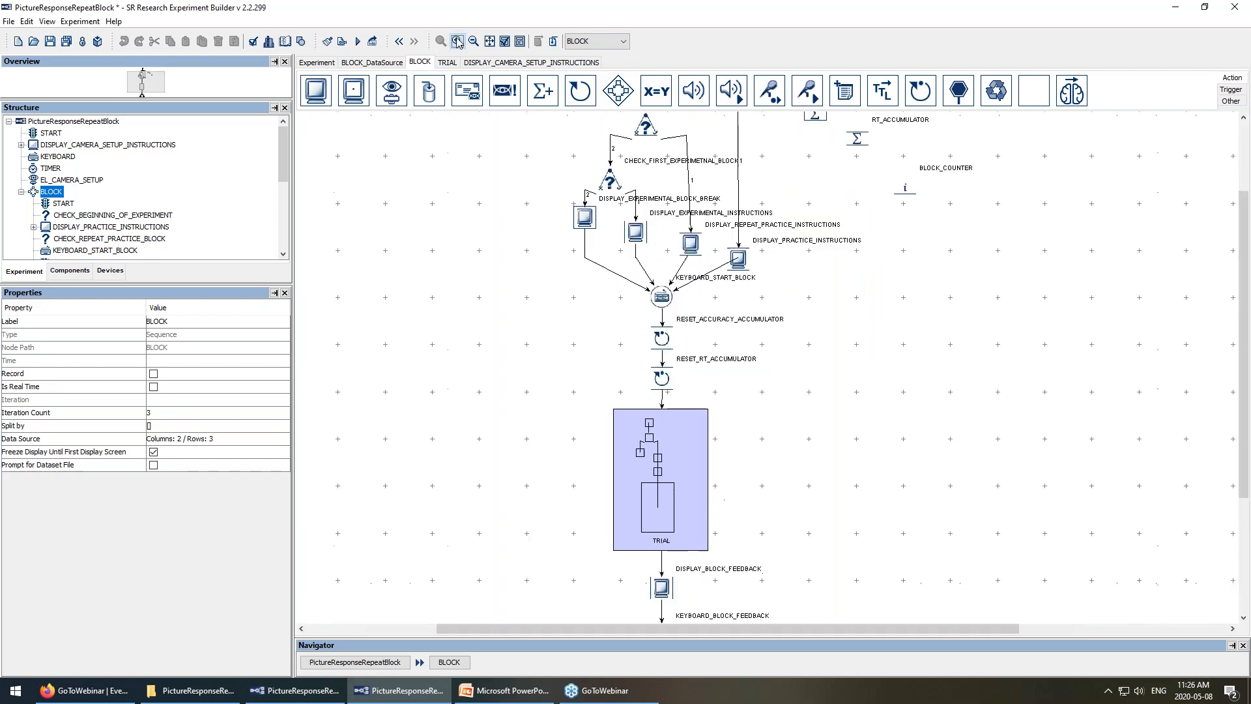
left_click_drag(151, 83, 154, 75)
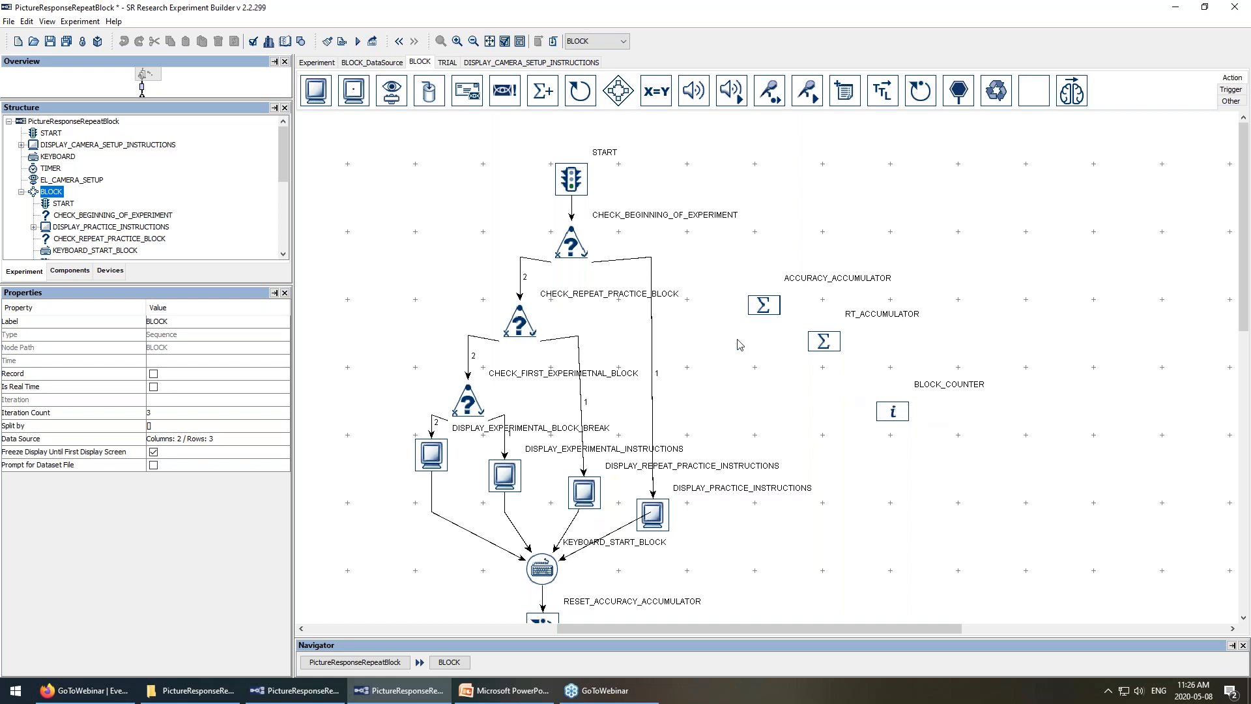
left_click(576, 256)
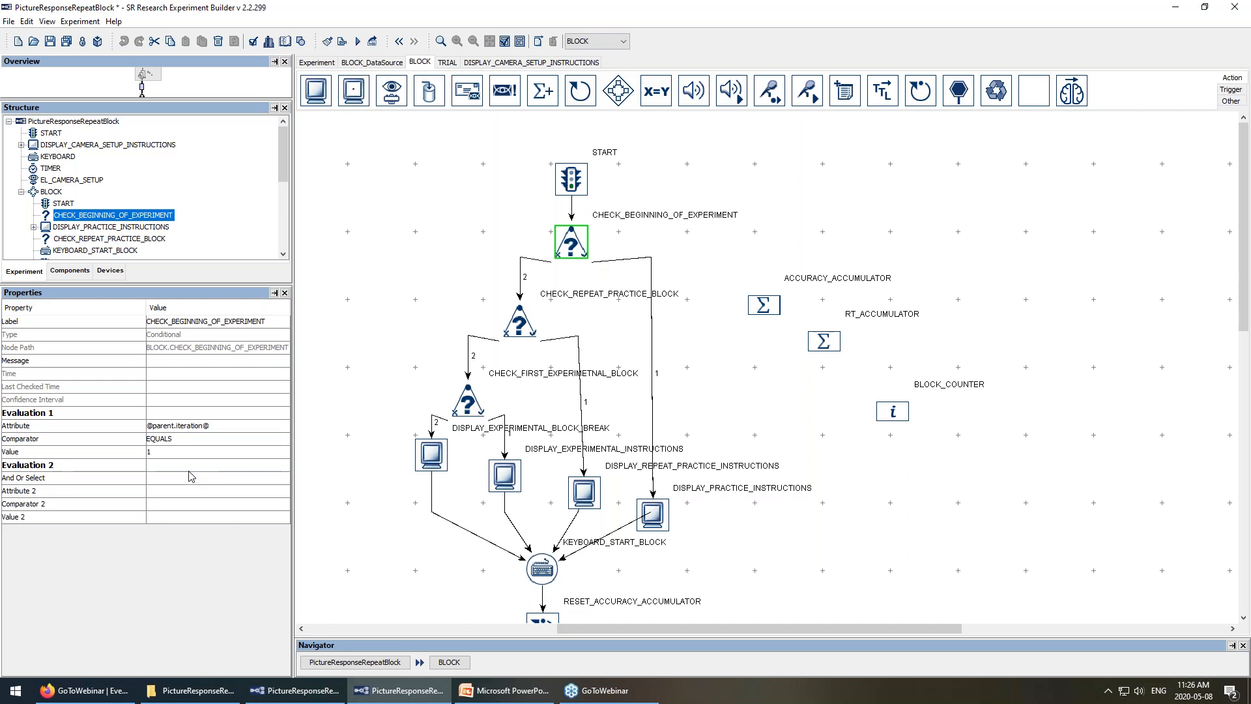
double_click(653, 514)
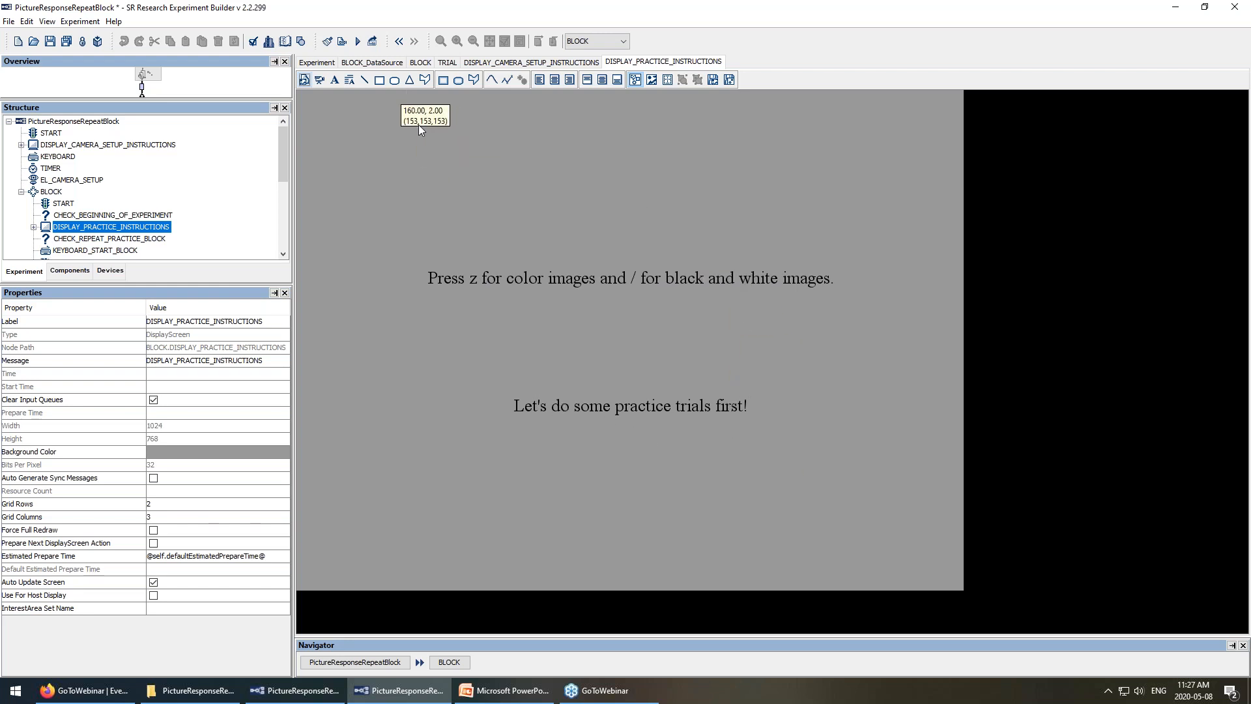
left_click(421, 62)
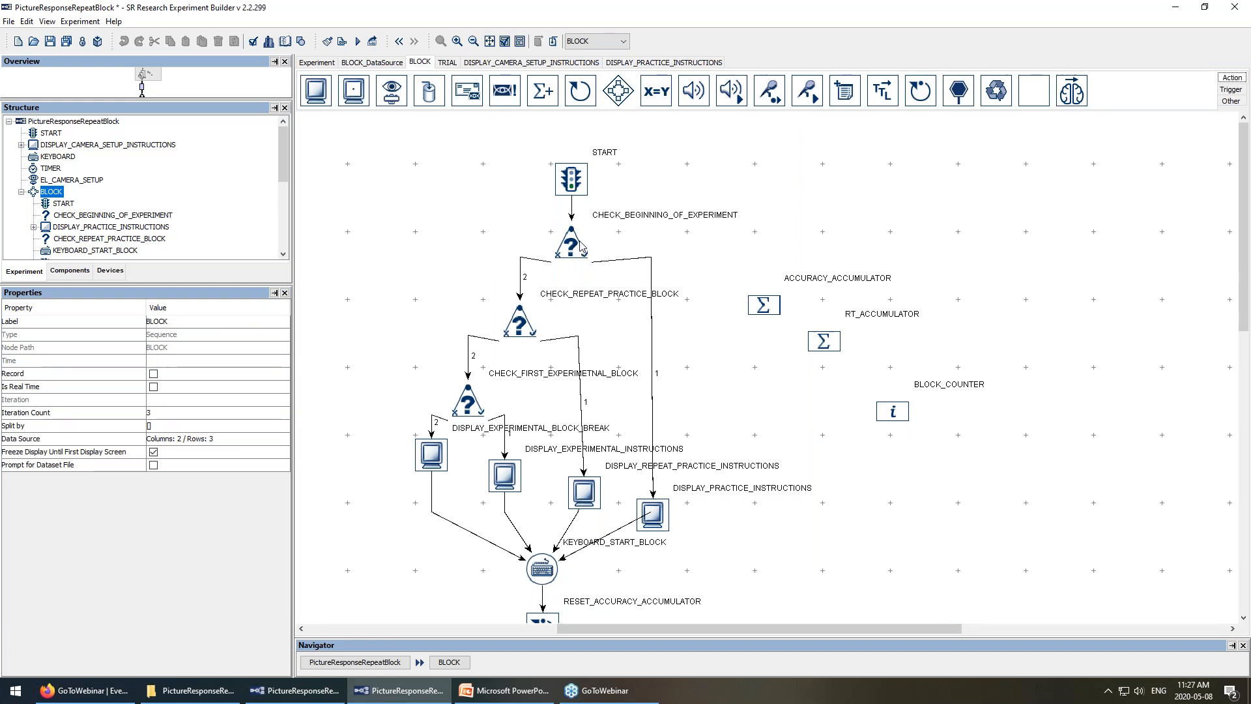
Examine the CHECK_REPEAT_PRACTICE_BLOCK condition and the repeat practice instructions screen, and return to the BLOCK diagram.
left_click(522, 321)
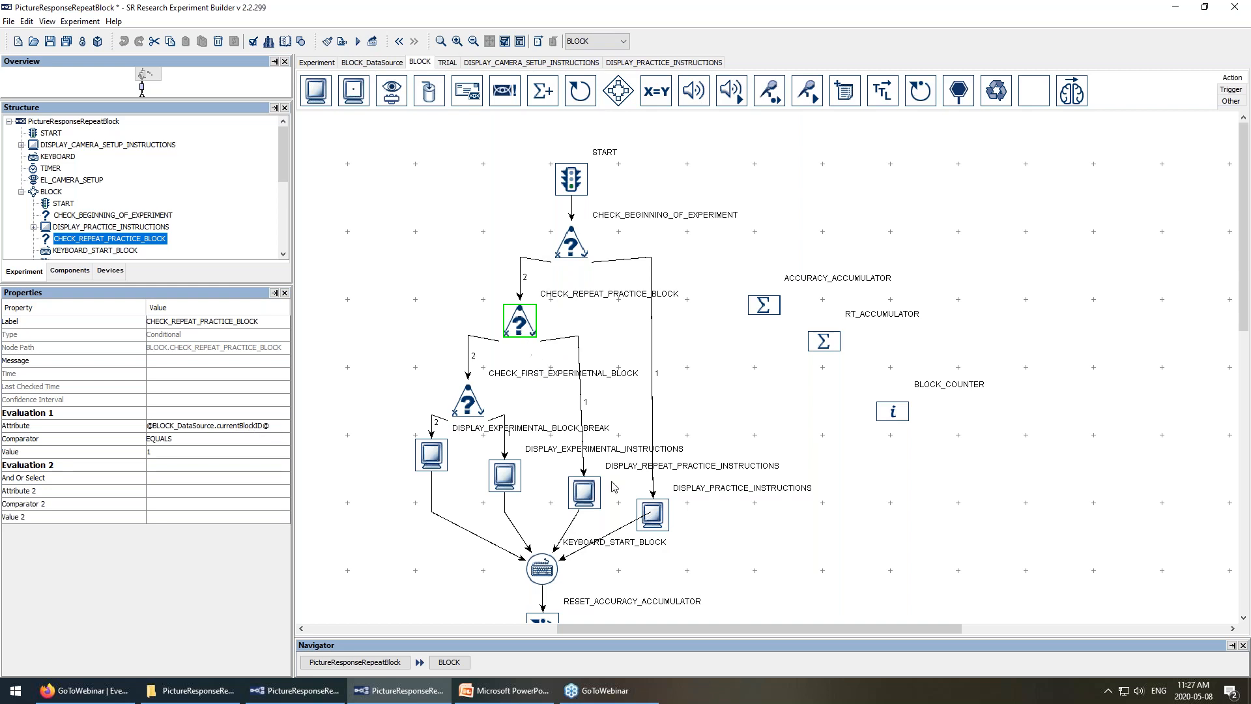
double_click(582, 495)
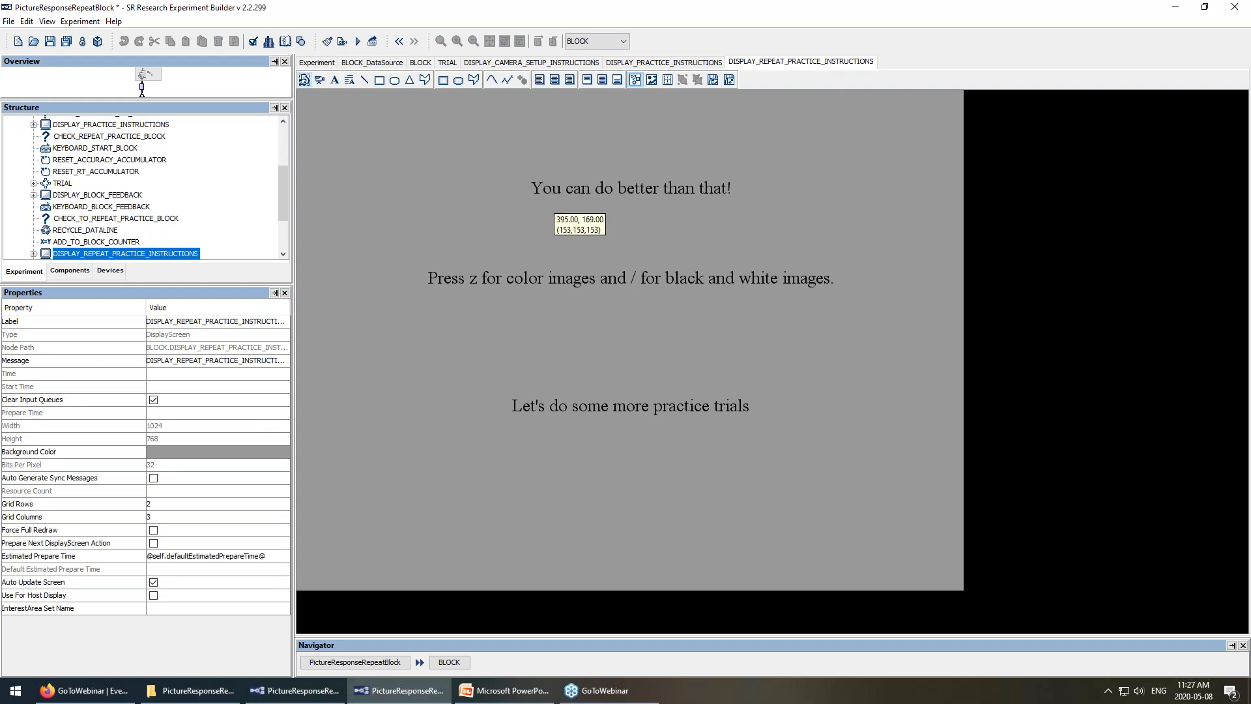
left_click(619, 209)
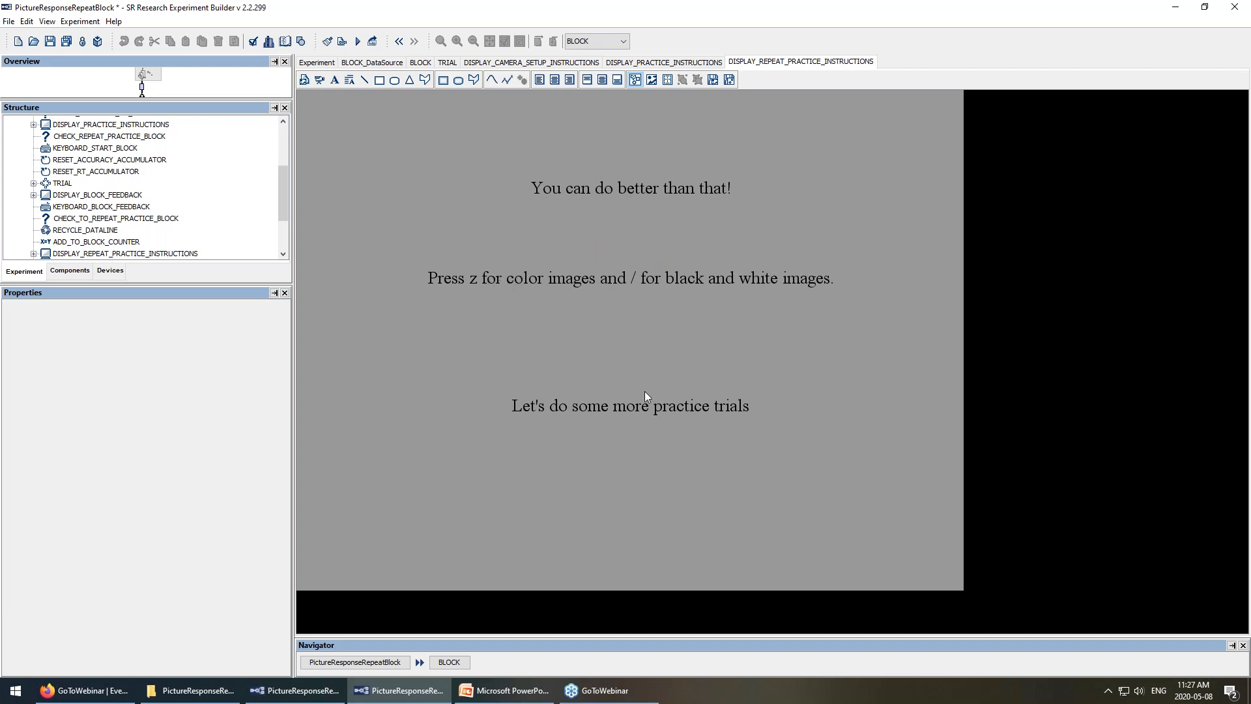
left_click(464, 663)
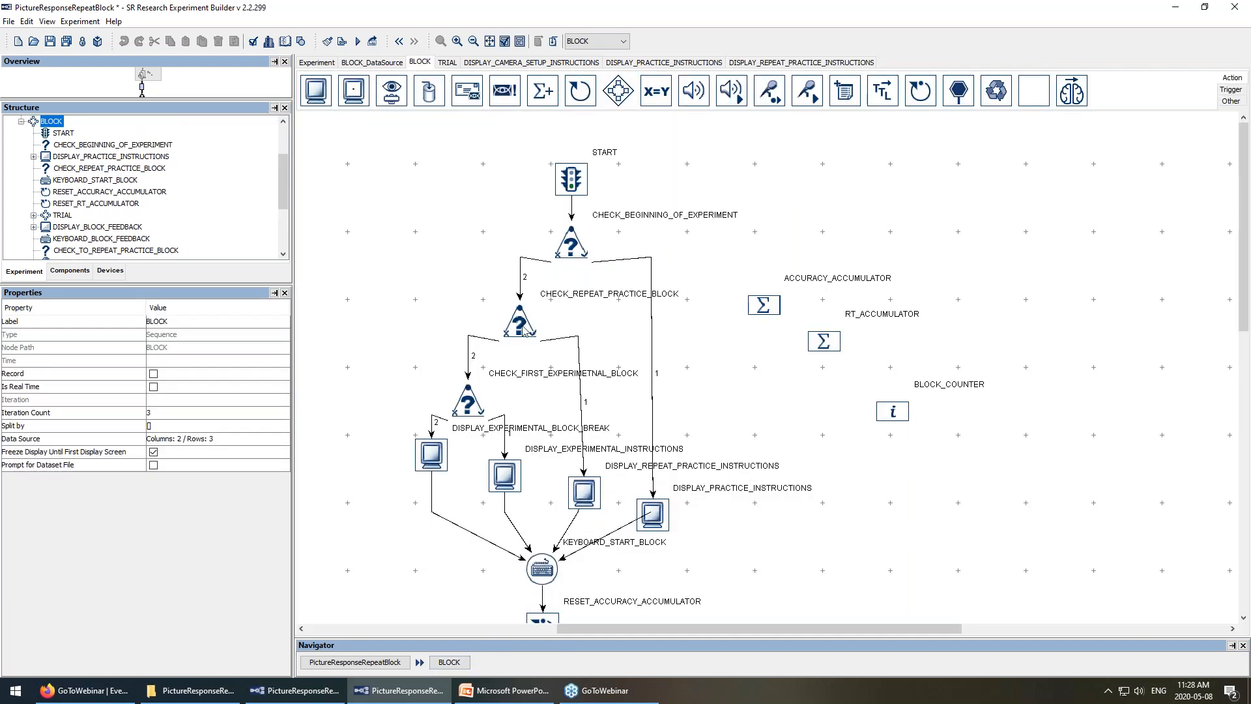
Compare the repeat-practice condition with the first-experimental-block condition, view the experimental instructions screen and return to the BLOCK diagram.
left_click(521, 327)
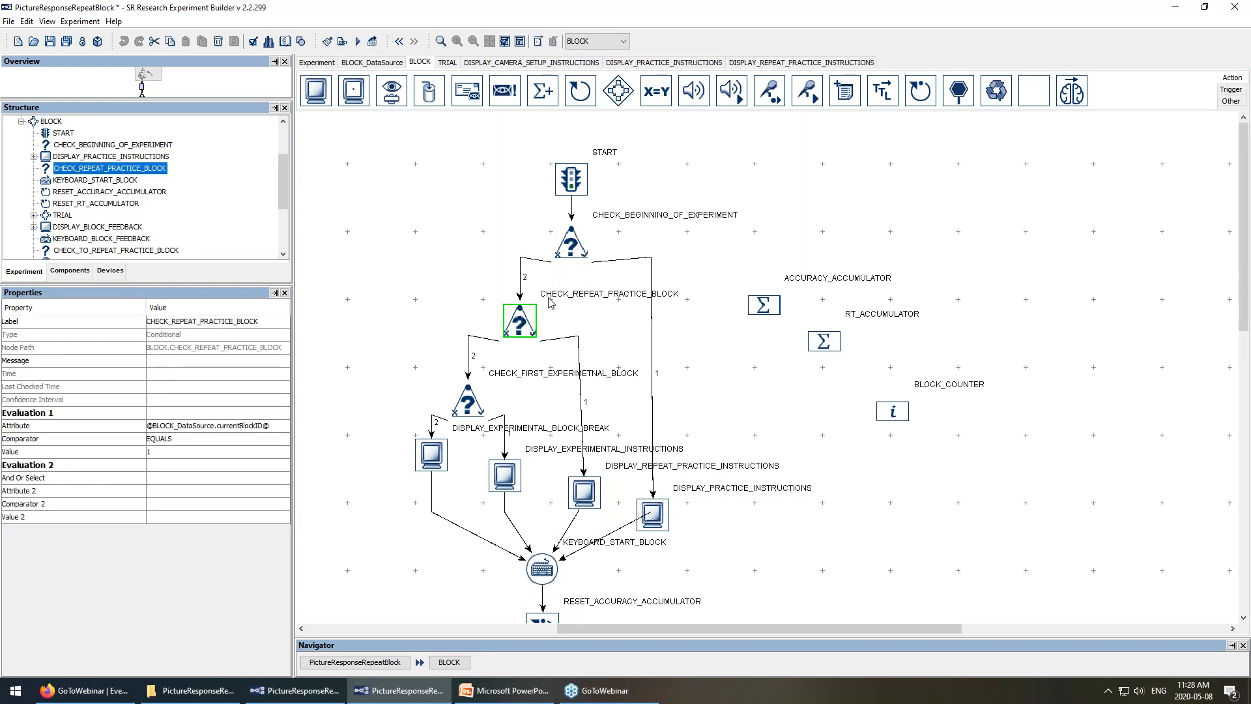
left_click(473, 408)
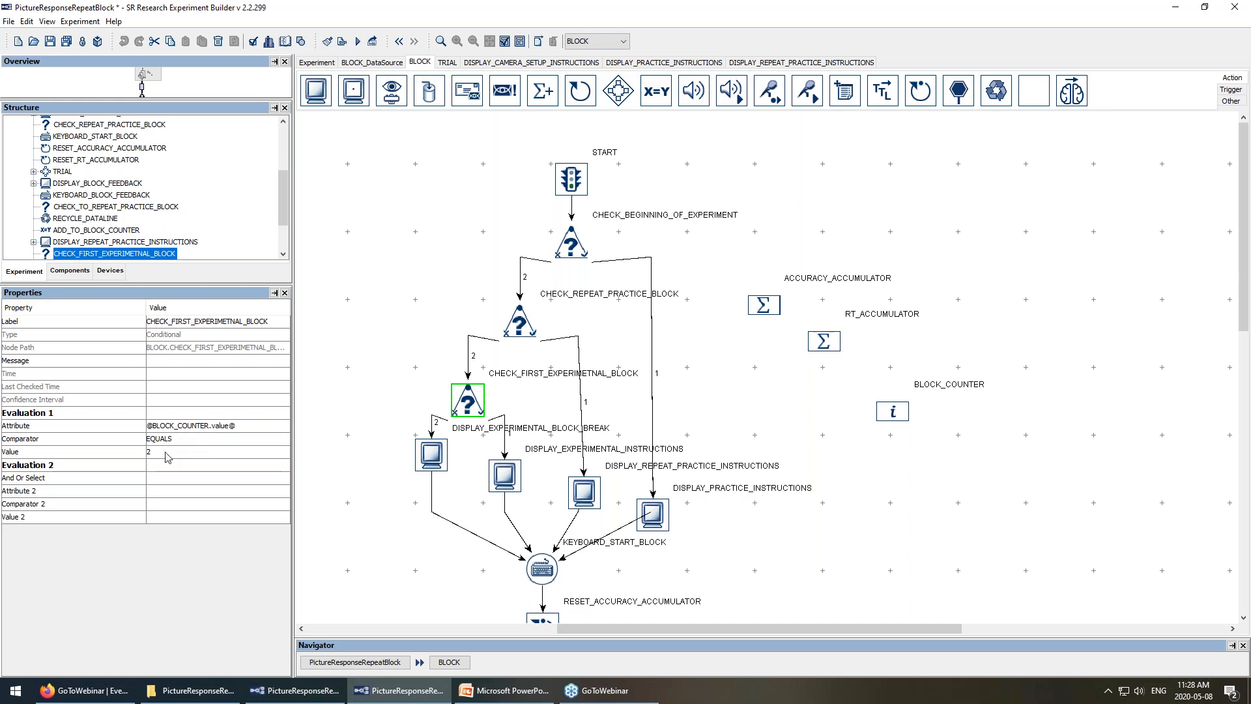
double_click(511, 487)
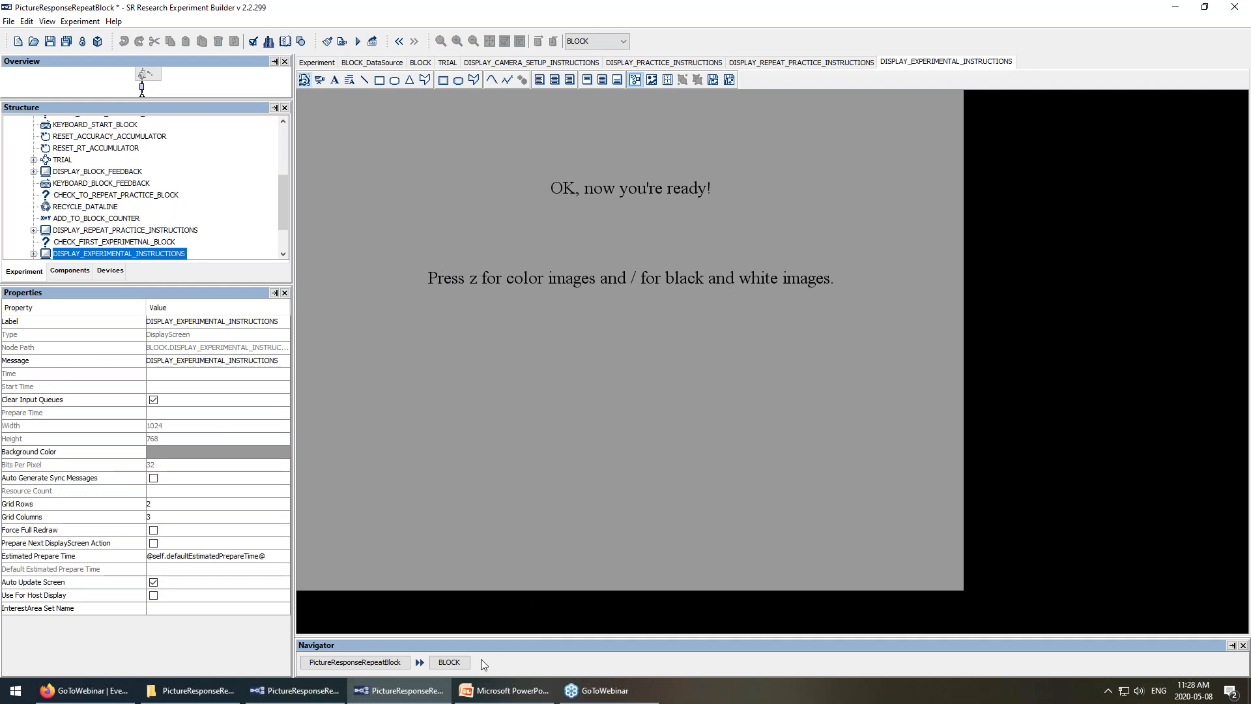
left_click(449, 662)
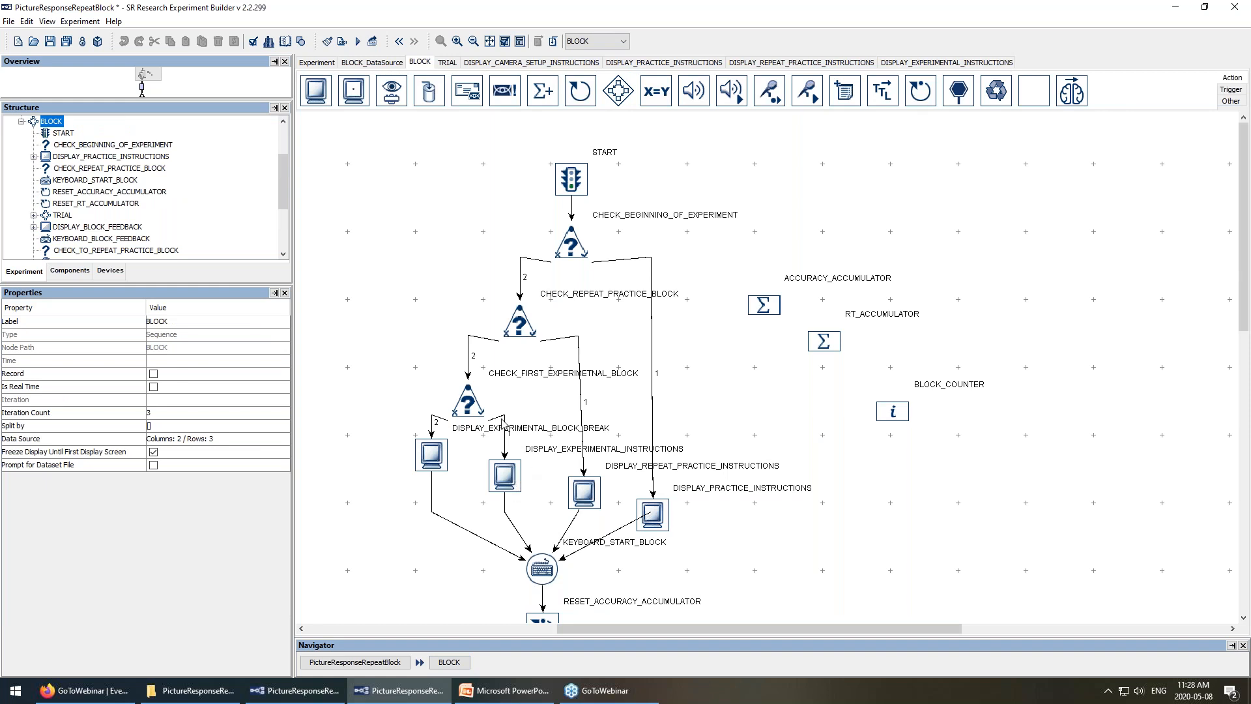
Recheck the first-experimental-block condition, view the experimental block break screen on its other branch and return to the BLOCK diagram.
left_click(466, 412)
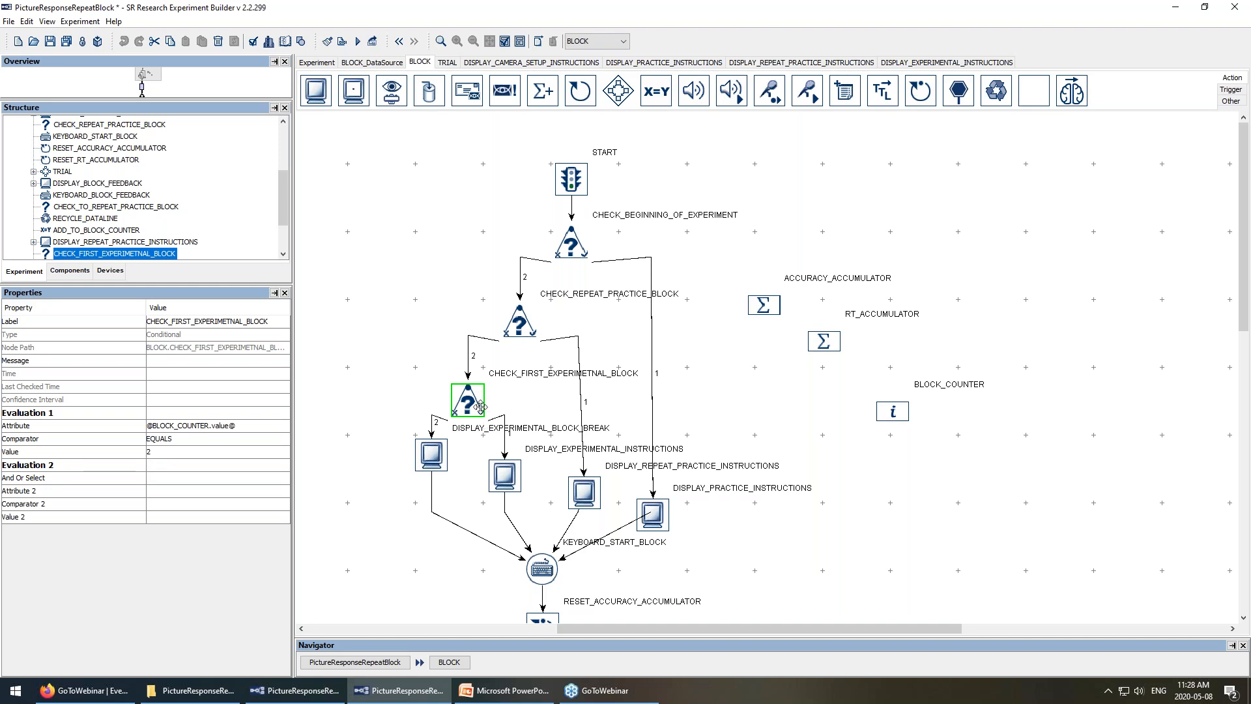
double_click(432, 461)
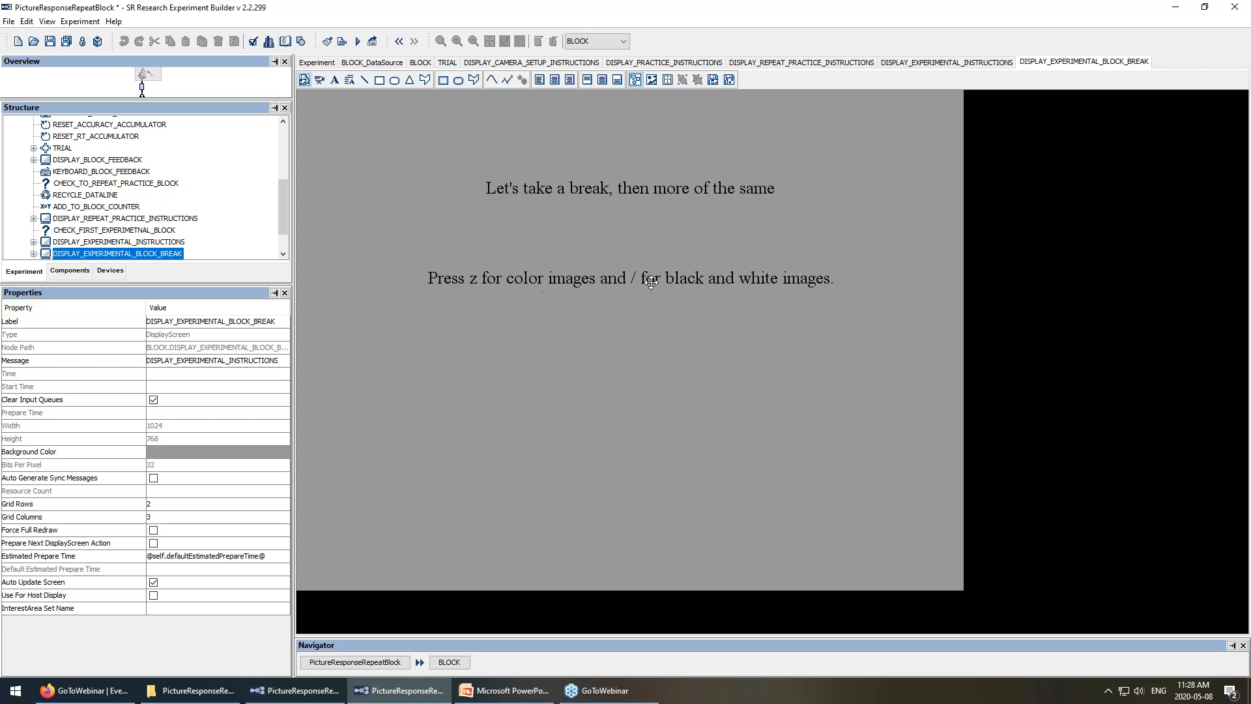
left_click(450, 661)
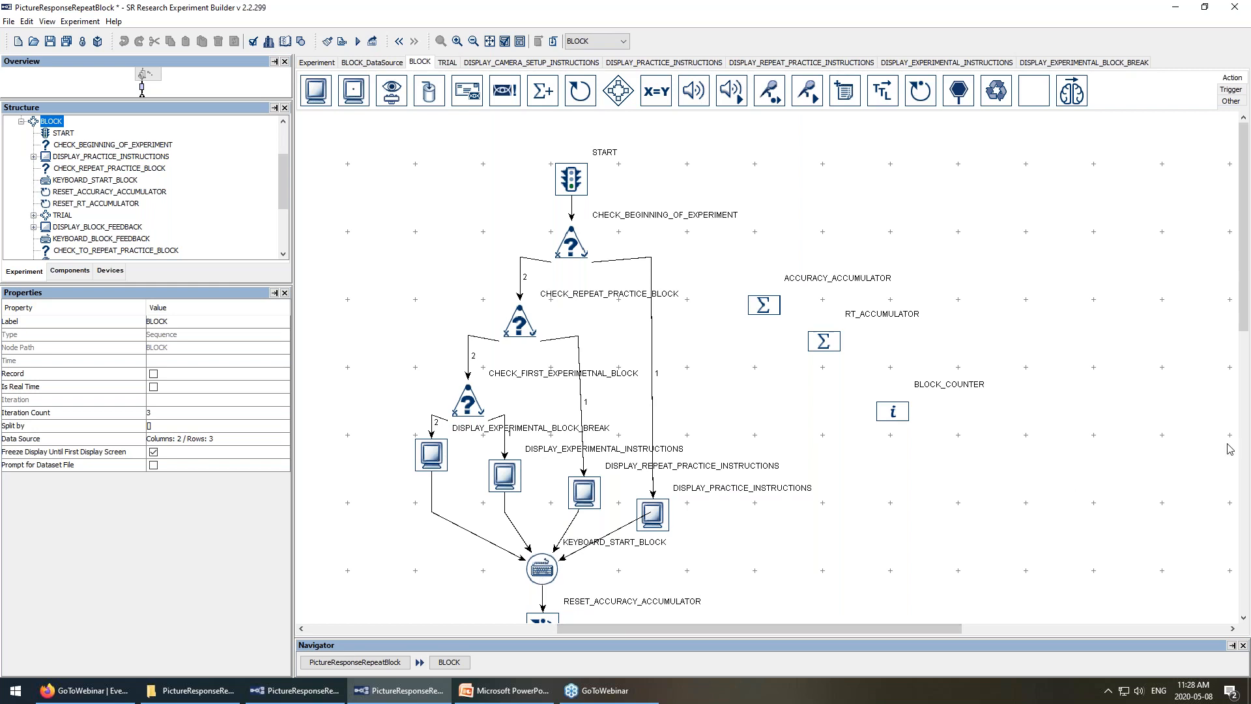
Inspect which nodes the RESET_ACCURACY_ACCUMULATOR and RESET_RT_ACCUMULATOR actions reset before the TRIAL sequence.
left_click_drag(1244, 319, 1249, 398)
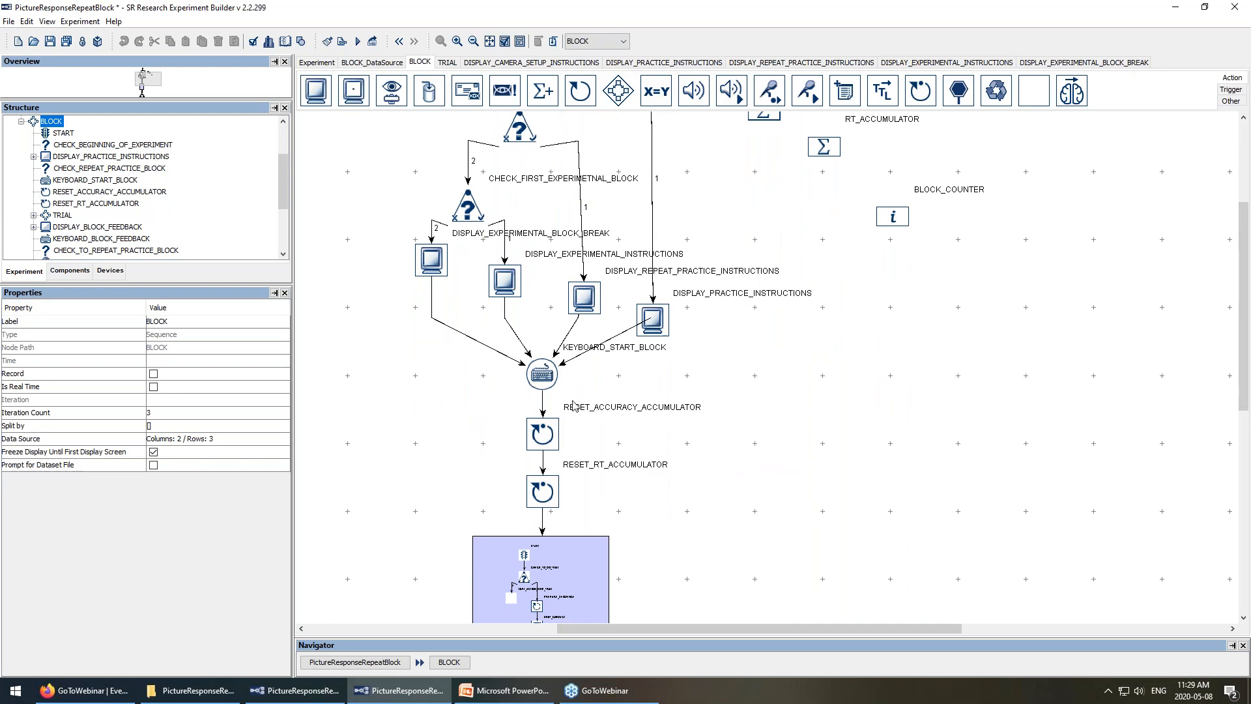
scroll(645, 399, "up", 3)
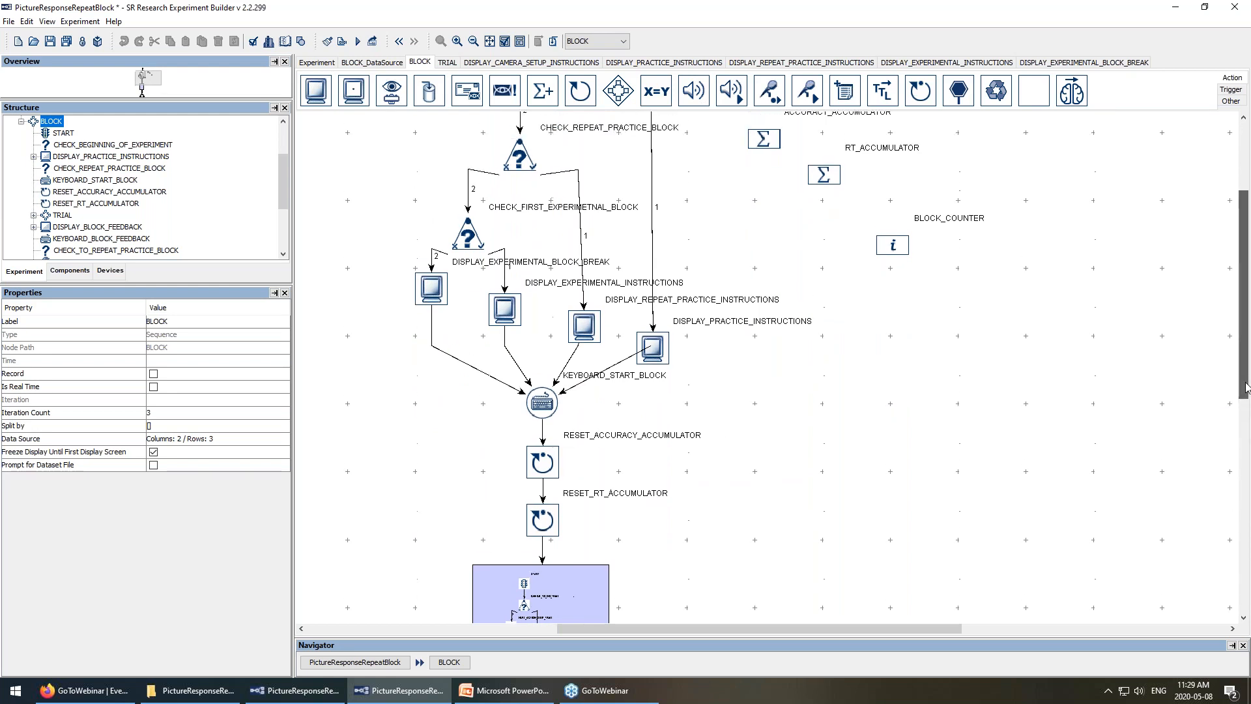
left_click(535, 498)
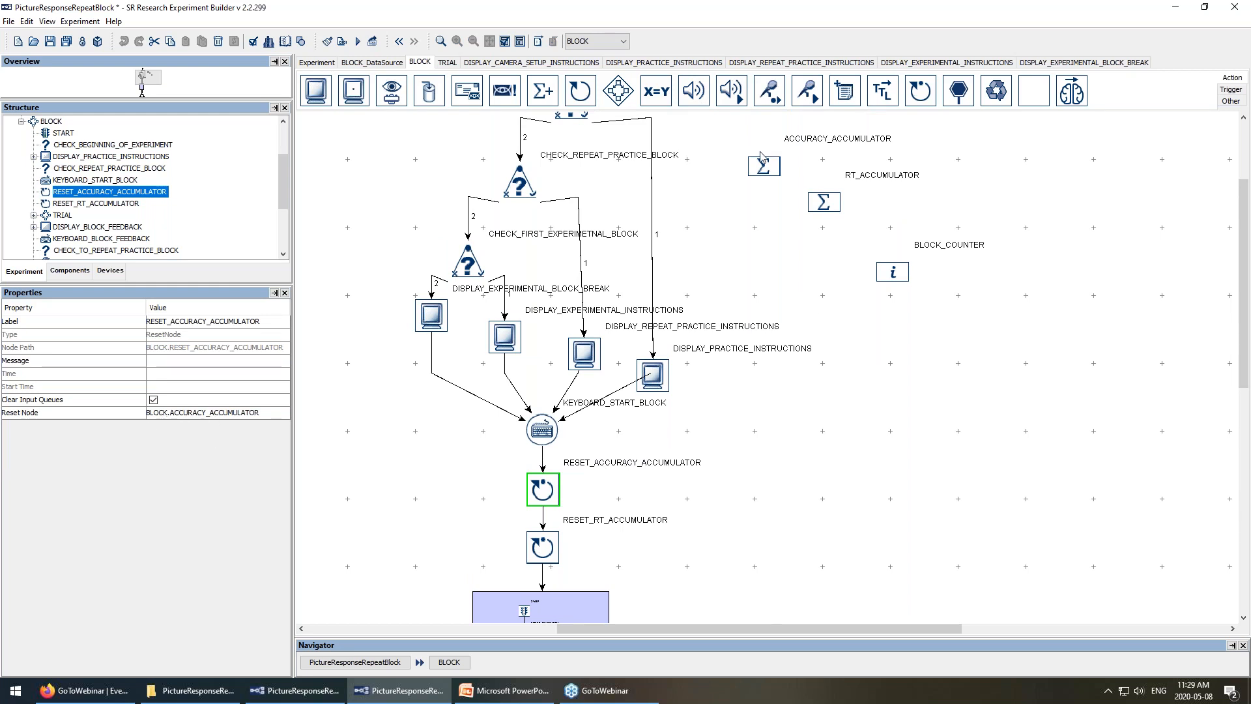
left_click(546, 553)
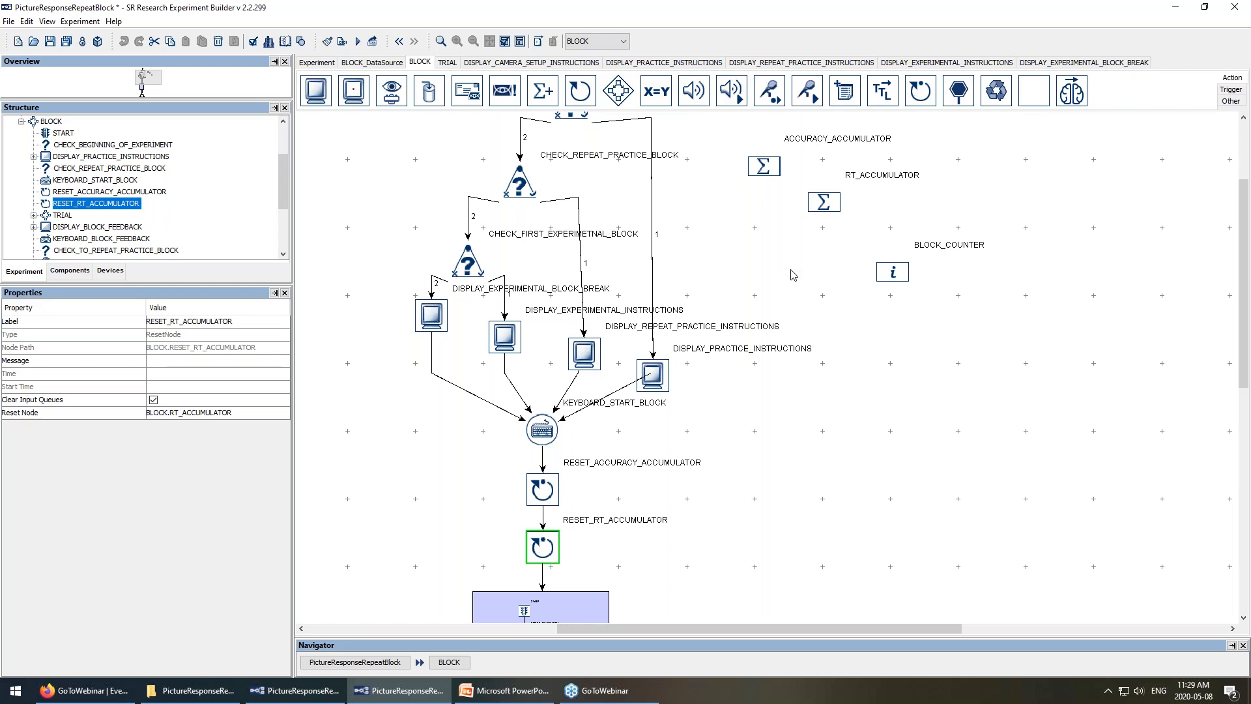
Open the TRIAL sequence's data source and review its randomization settings, including trial randomization and the splitting column.
left_click_drag(1246, 228, 1248, 326)
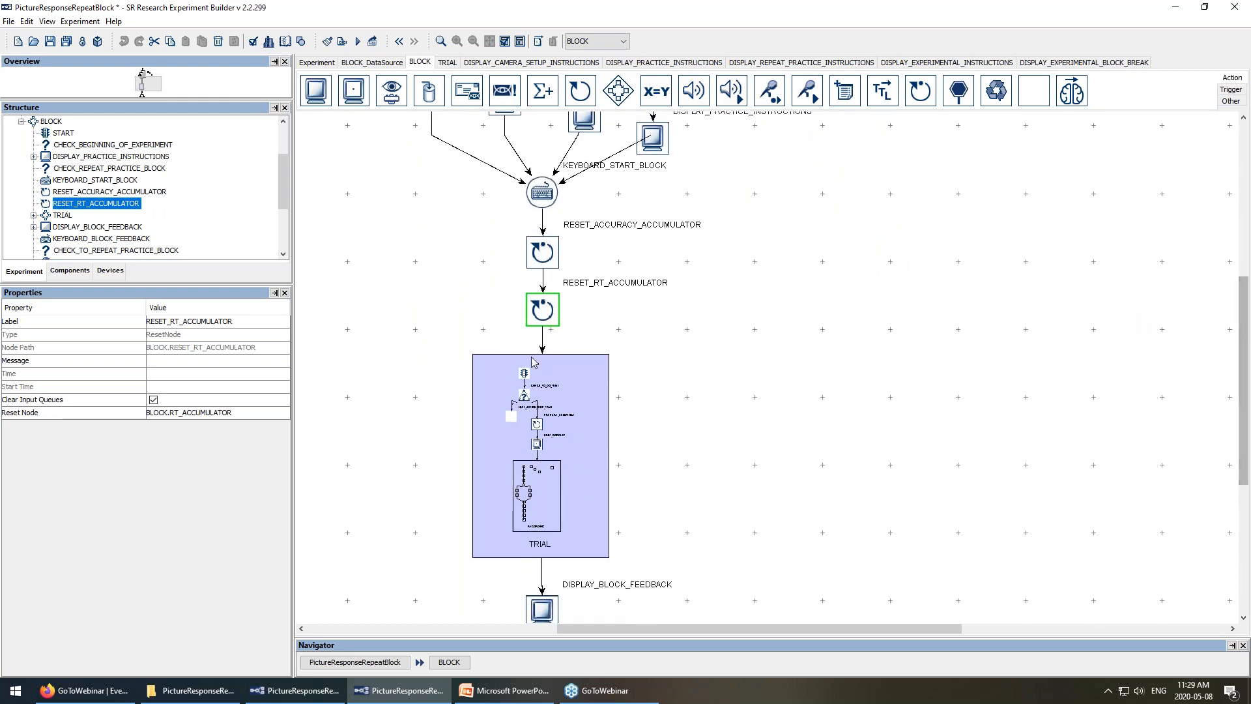
left_click(574, 409)
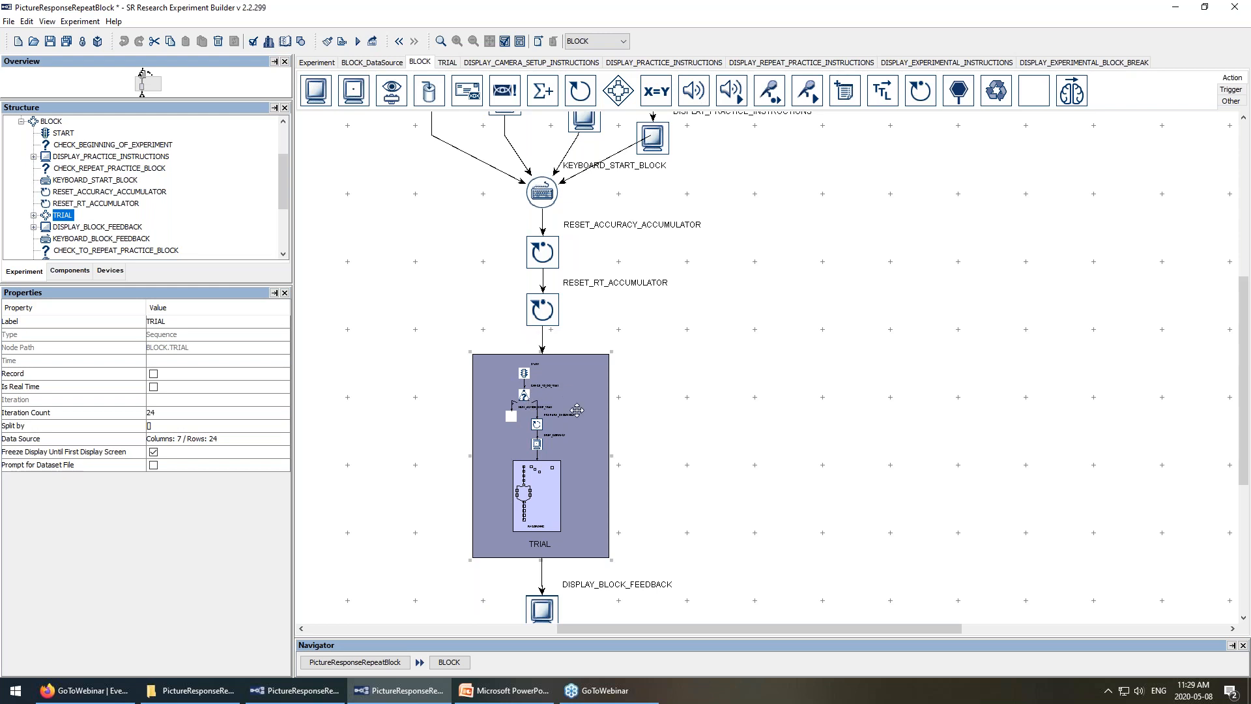
left_click(219, 441)
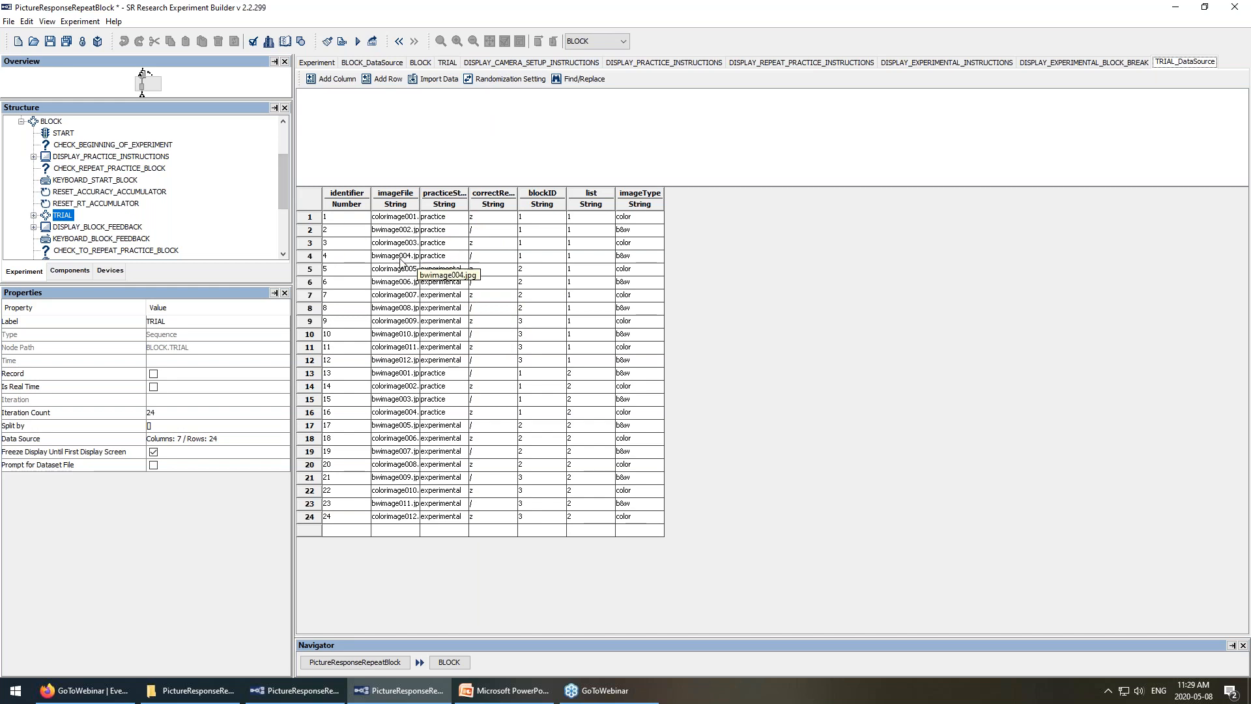
left_click(498, 79)
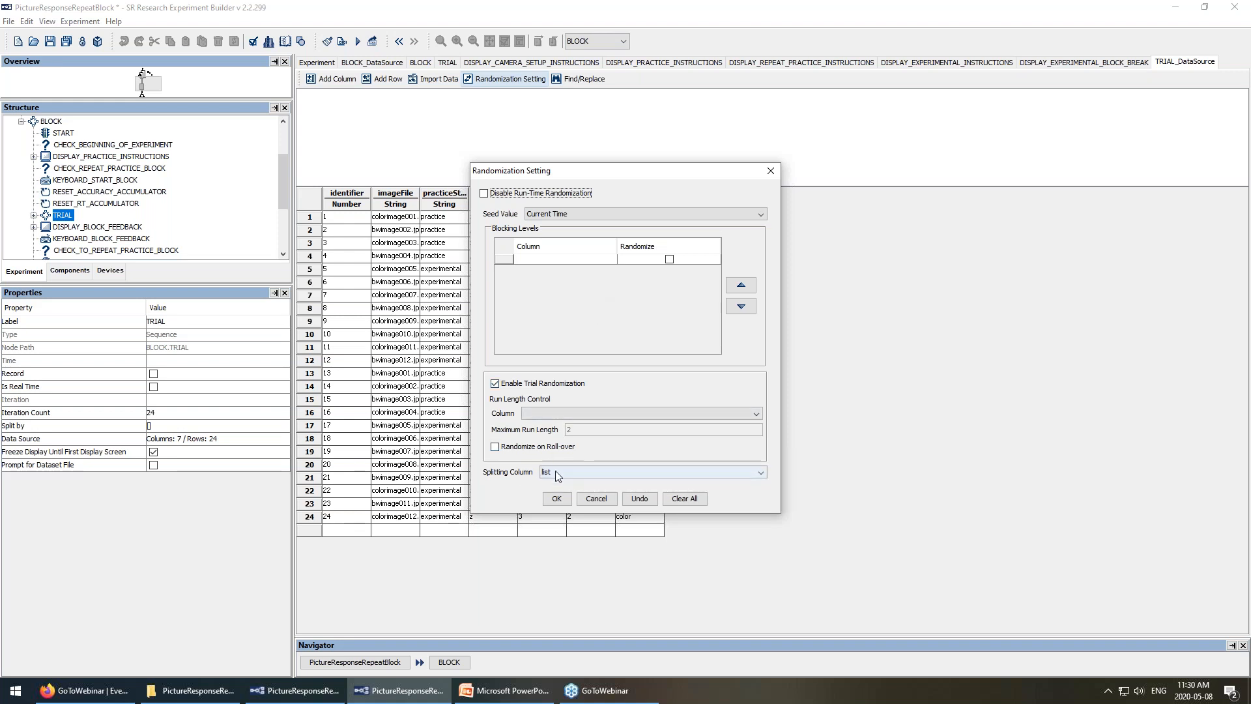
left_click(553, 505)
Compare the list 1 and list 2 rows of the TRIAL data source with the splitting column in its randomization settings.
left_click_drag(333, 219, 635, 367)
left_click_drag(348, 378, 626, 526)
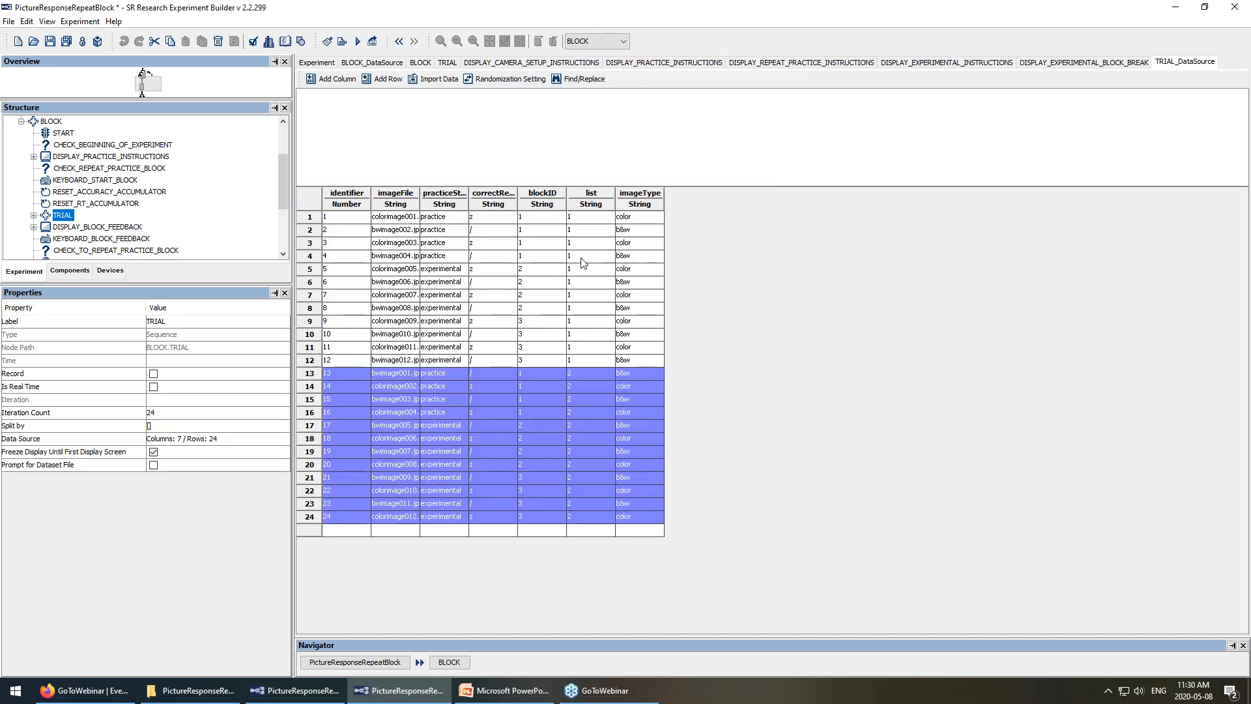
left_click_drag(592, 218, 581, 516)
left_click(510, 79)
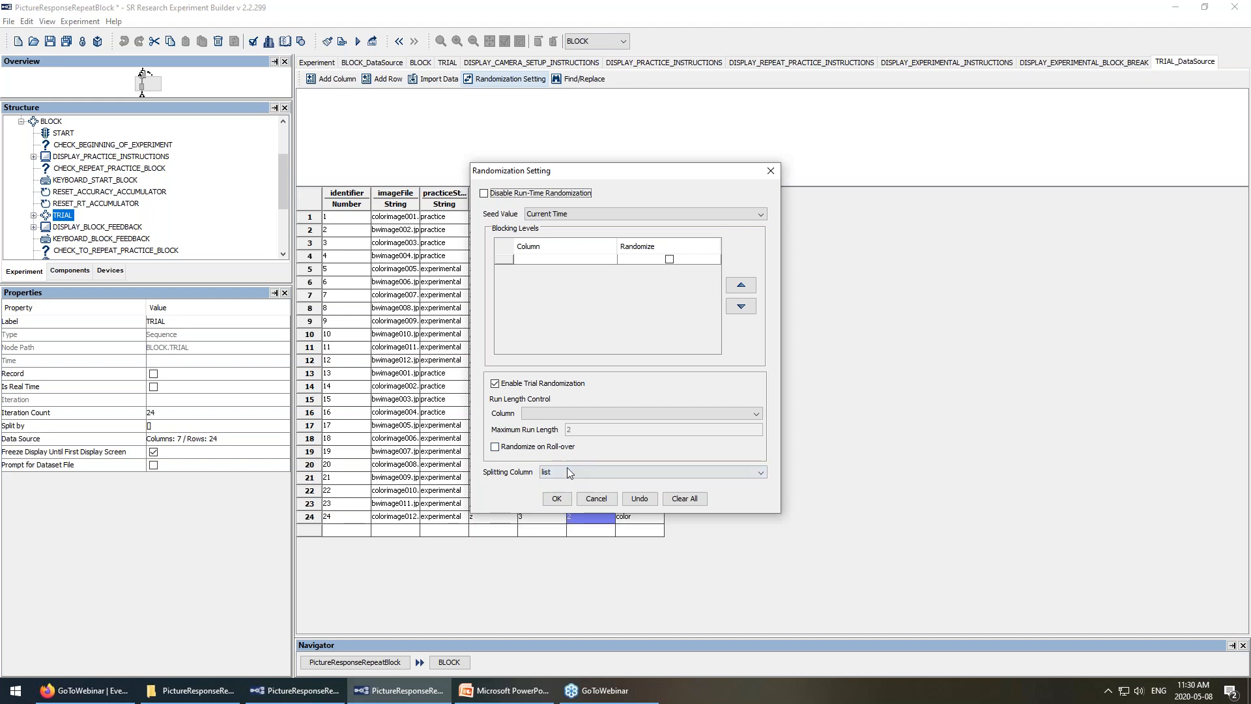
left_click(557, 498)
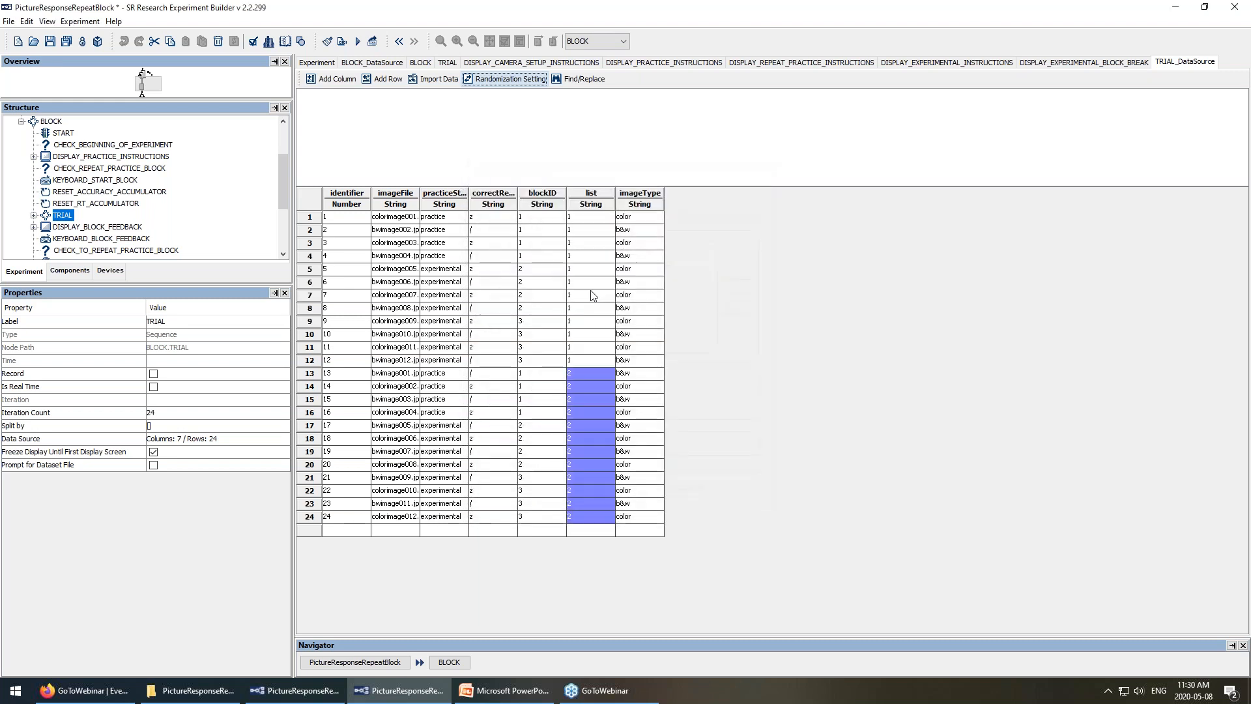
left_click_drag(595, 219, 596, 516)
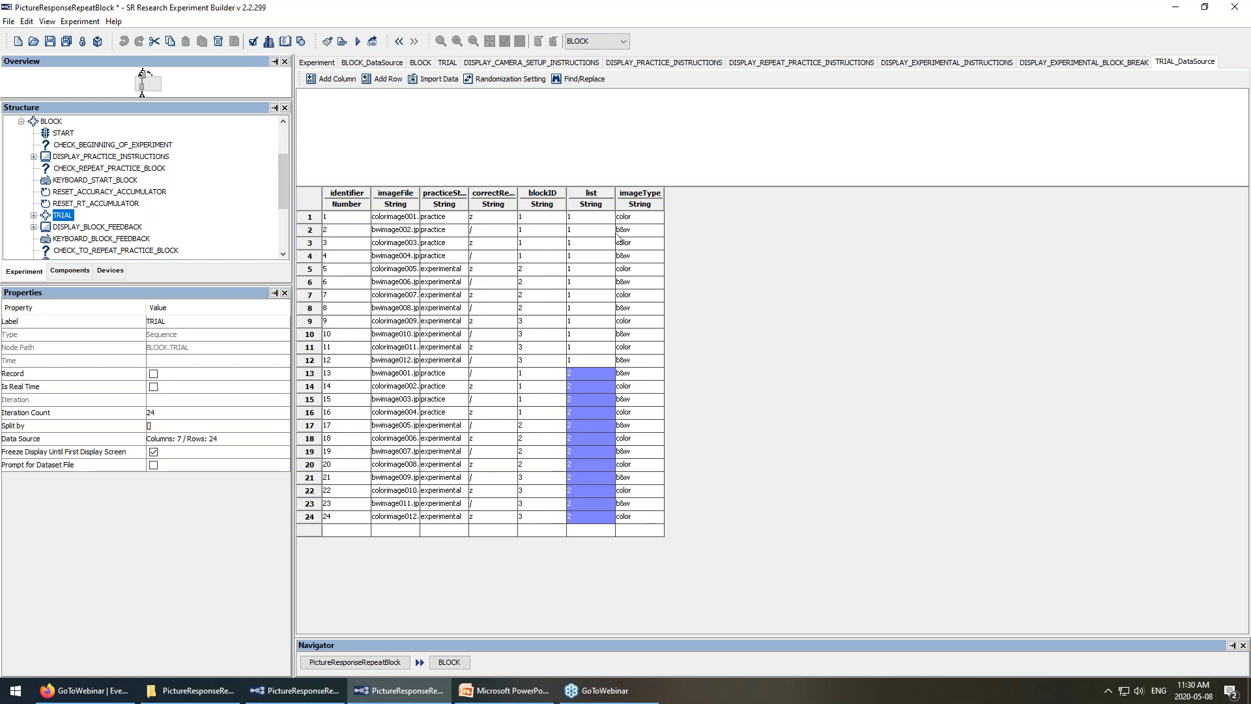
Compare the TRIAL data source's blockID values with currentBlockID in the BLOCK data source, and return to the BLOCK diagram.
left_click(595, 337)
left_click(532, 215)
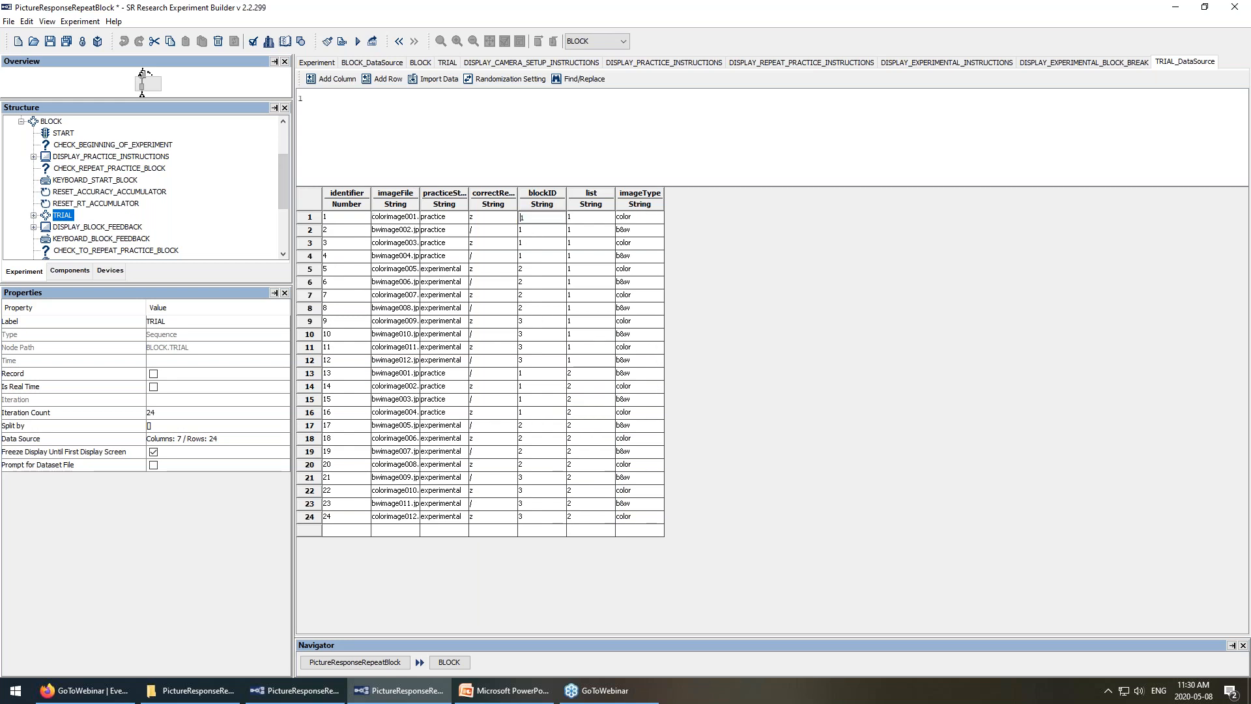
left_click_drag(533, 214, 546, 312)
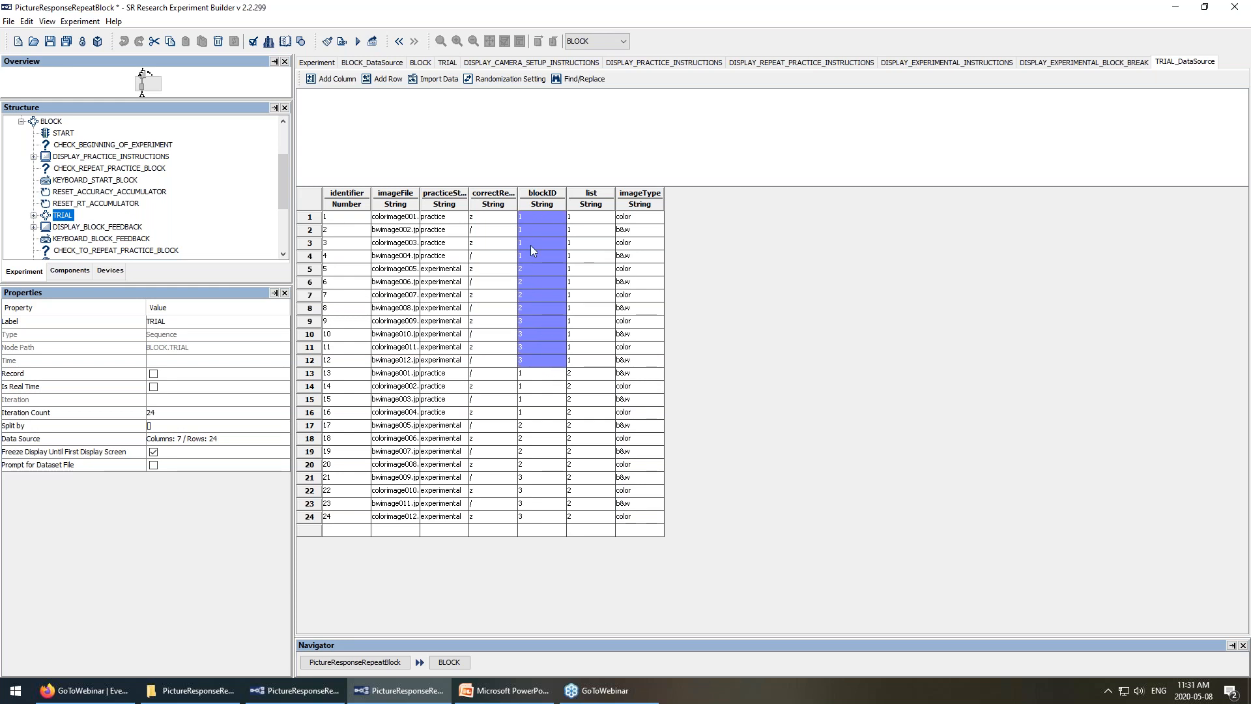
left_click(394, 62)
left_click_drag(362, 219, 364, 251)
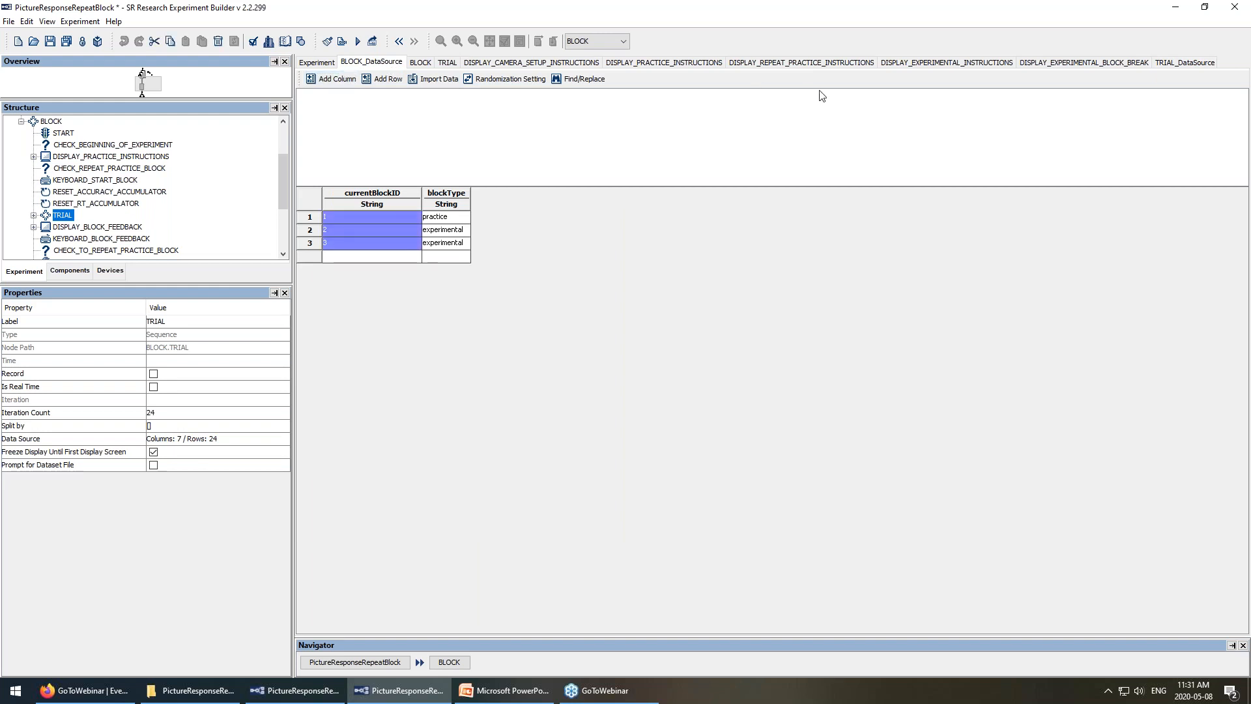
left_click(1158, 62)
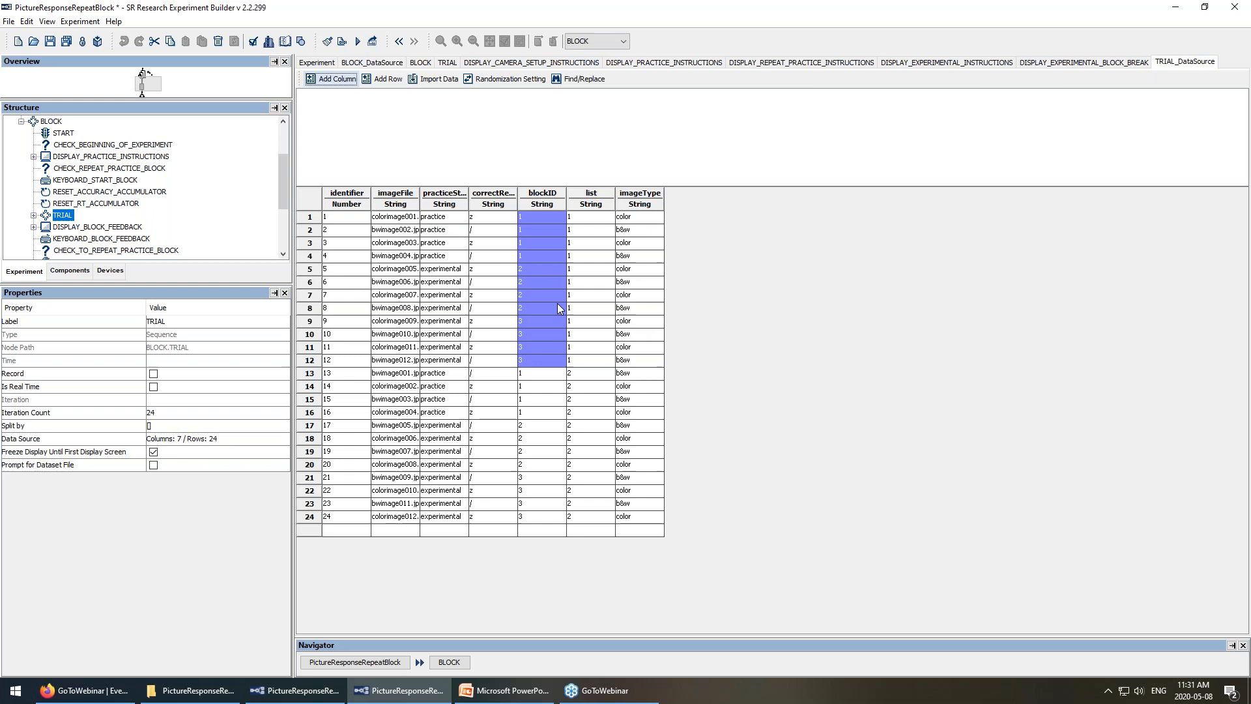
left_click(444, 665)
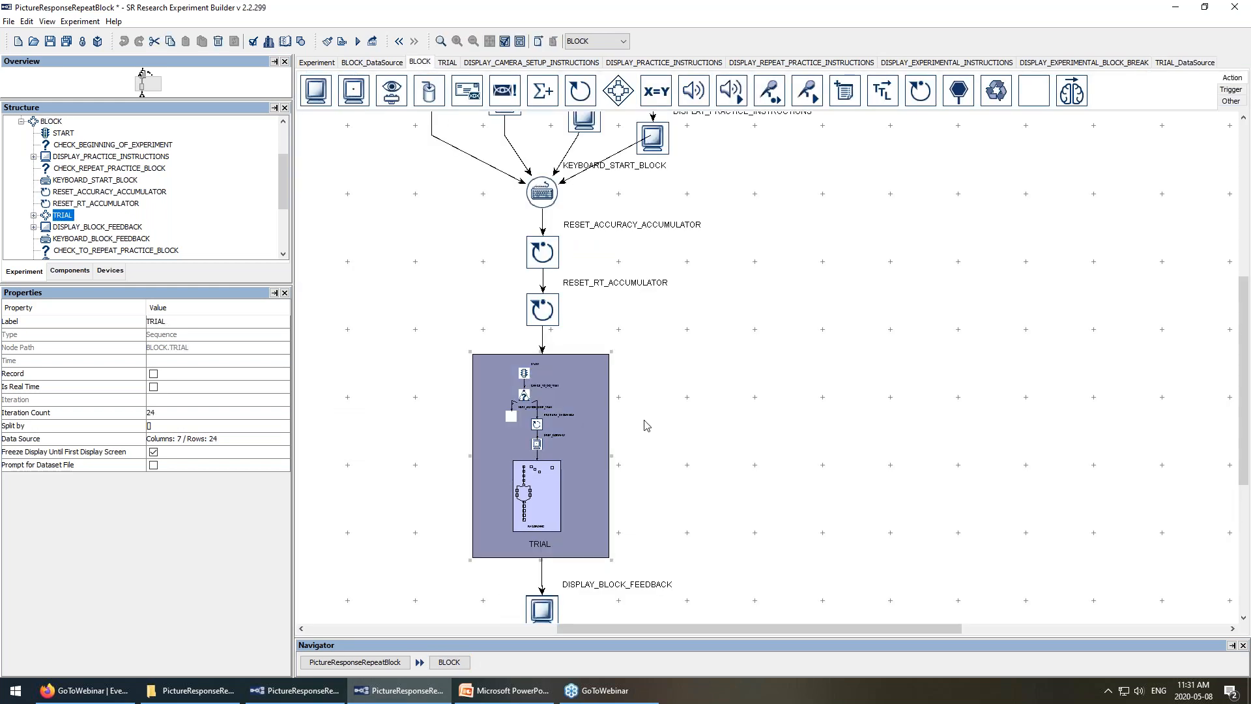
Open the TRIAL sequence and display the CHECK_TO_DO_TRIAL condition's properties with the value column widened to show the full references.
double_click(552, 478)
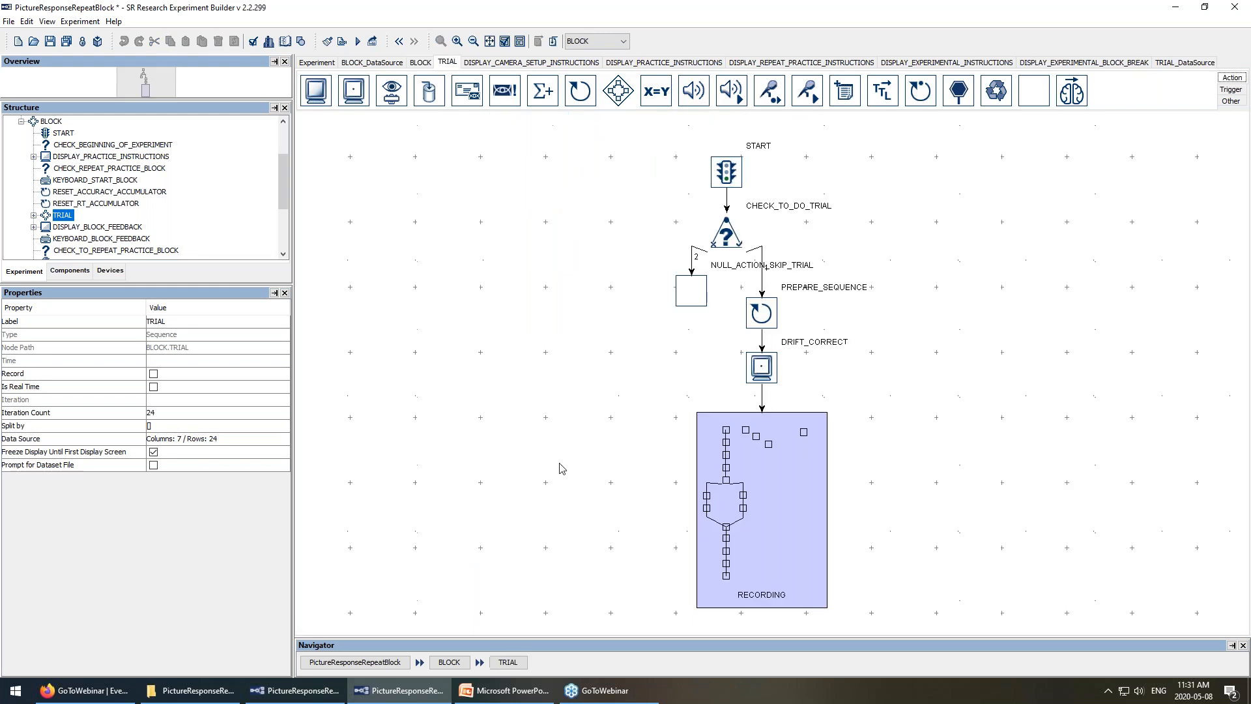
left_click(728, 238)
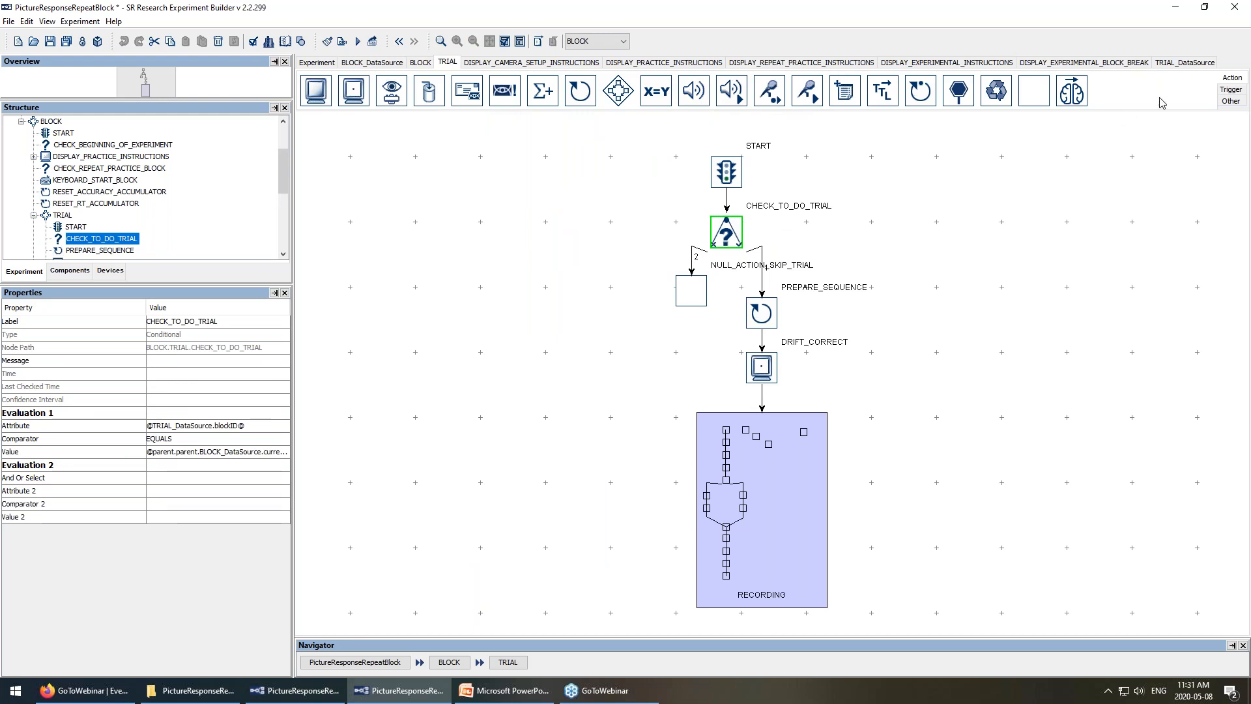
left_click(1231, 90)
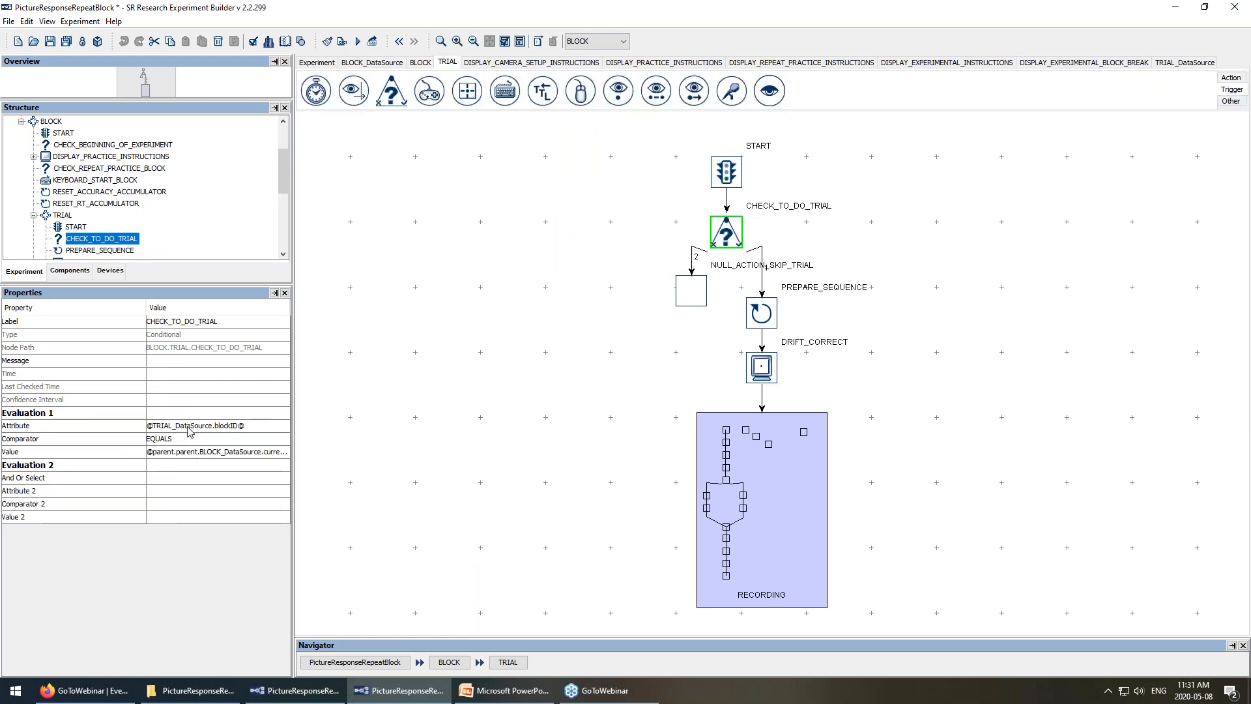
left_click_drag(146, 307, 78, 308)
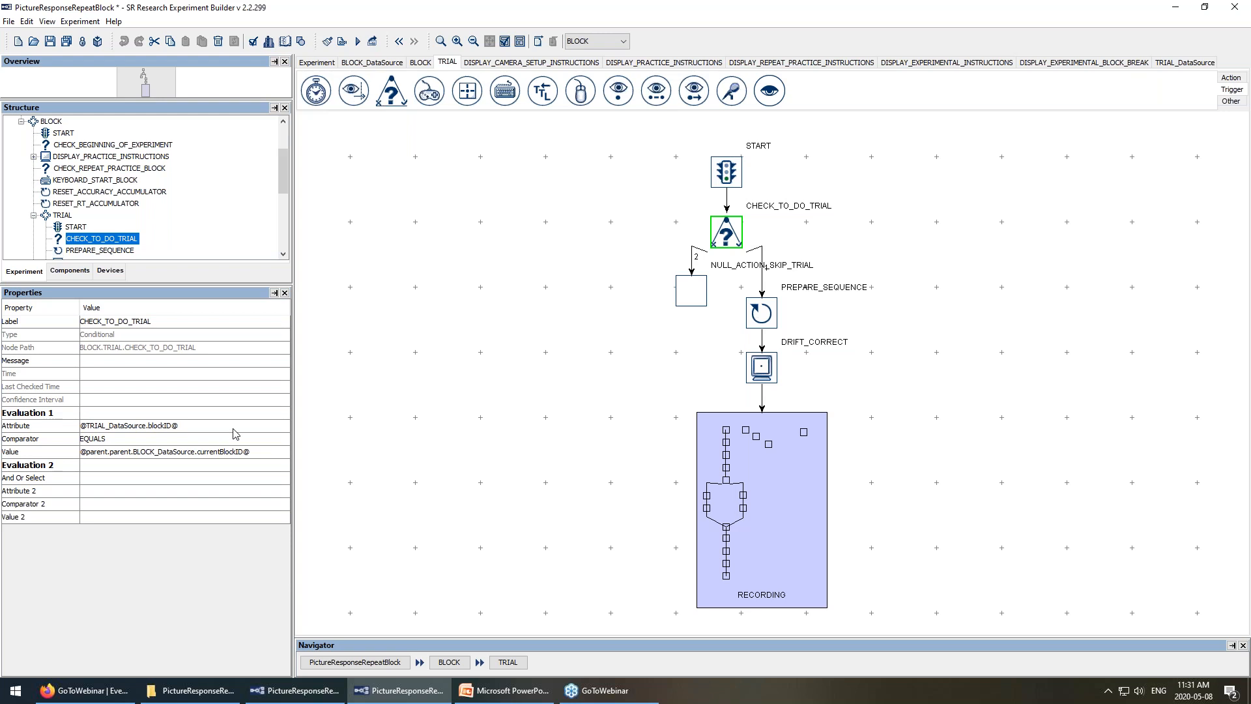
Inspect which data source columns the attribute and value of the CHECK_TO_DO_TRIAL condition refer to.
left_click(269, 432)
left_click(274, 427)
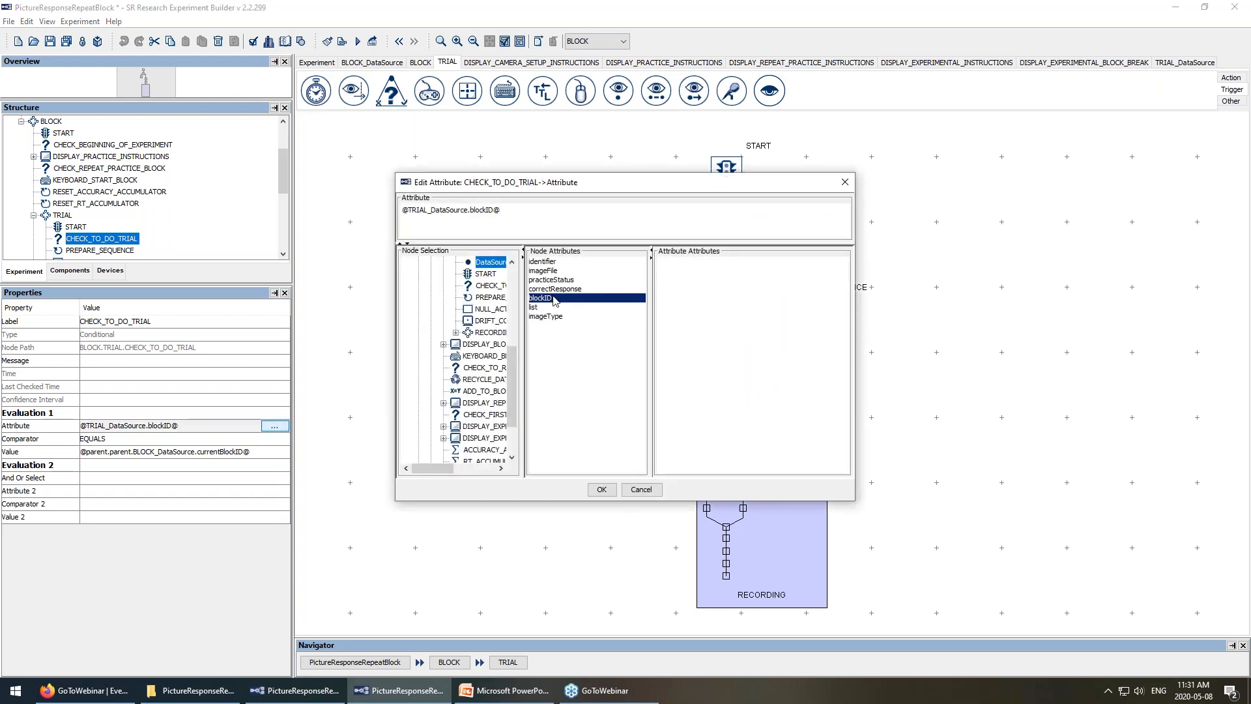
left_click(602, 490)
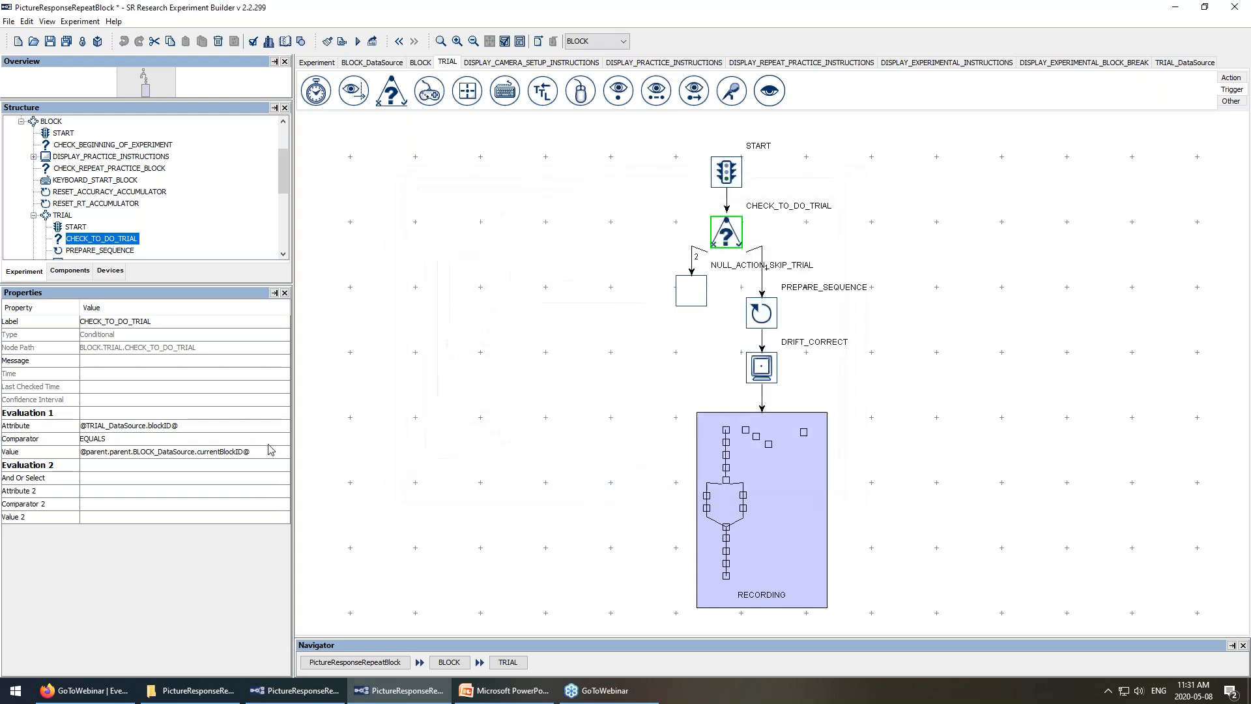
left_click(228, 454)
left_click(274, 452)
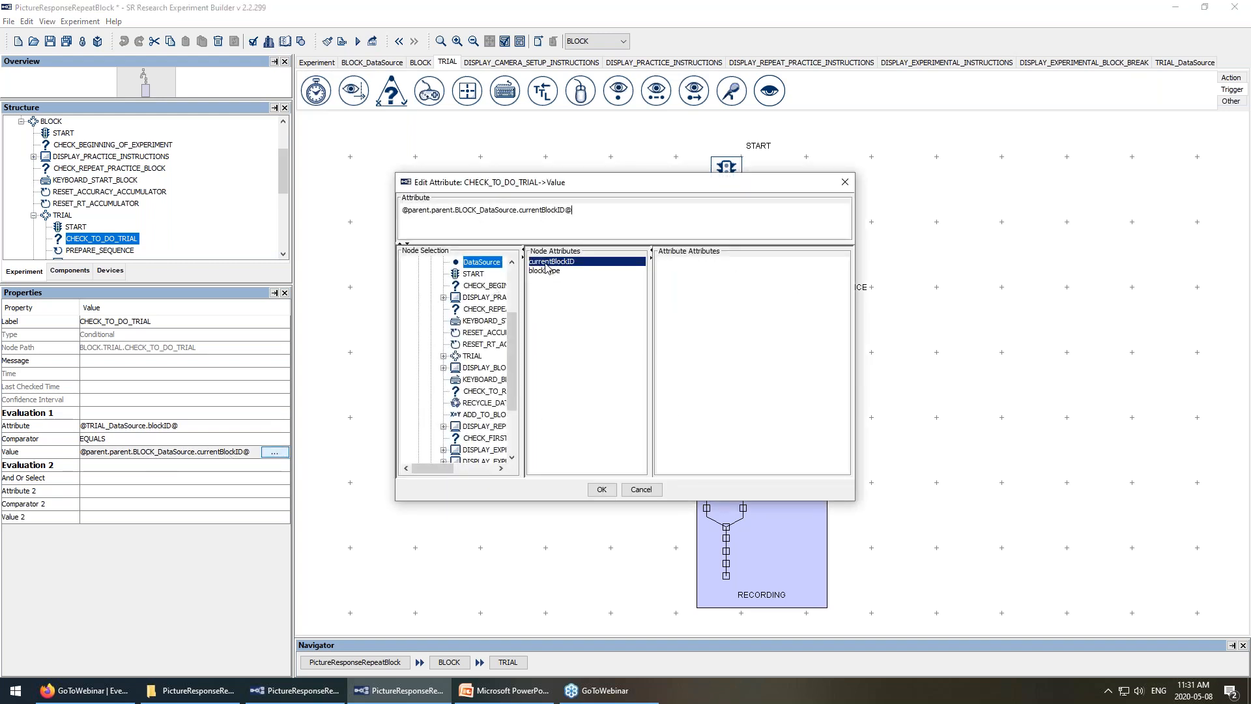
left_click(601, 489)
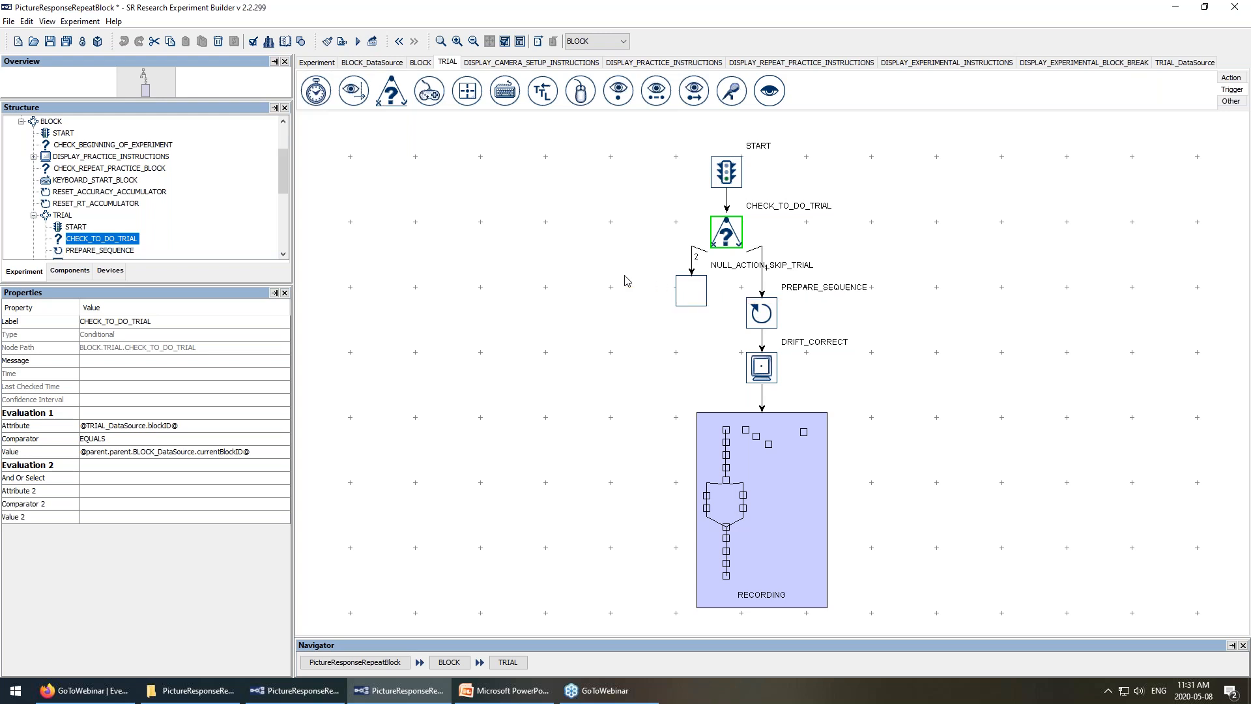
View the contents of the RECORDING sequence and return to the TRIAL diagram.
left_click(794, 443)
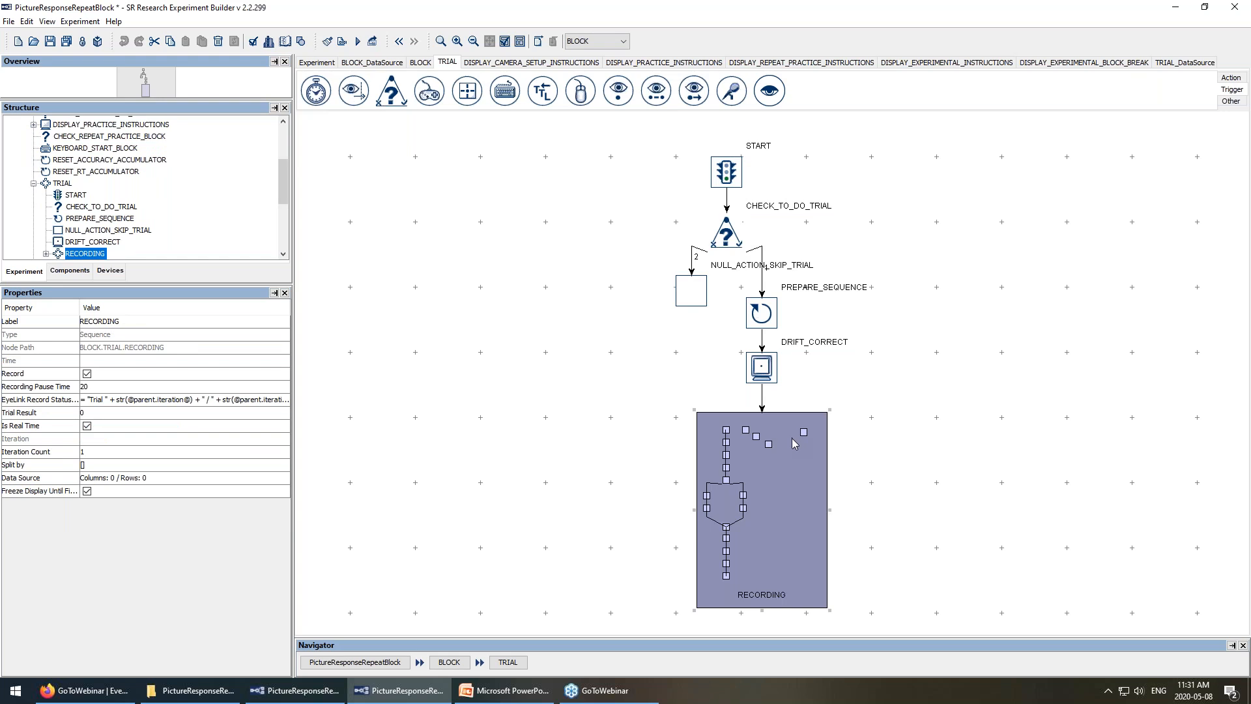
double_click(793, 438)
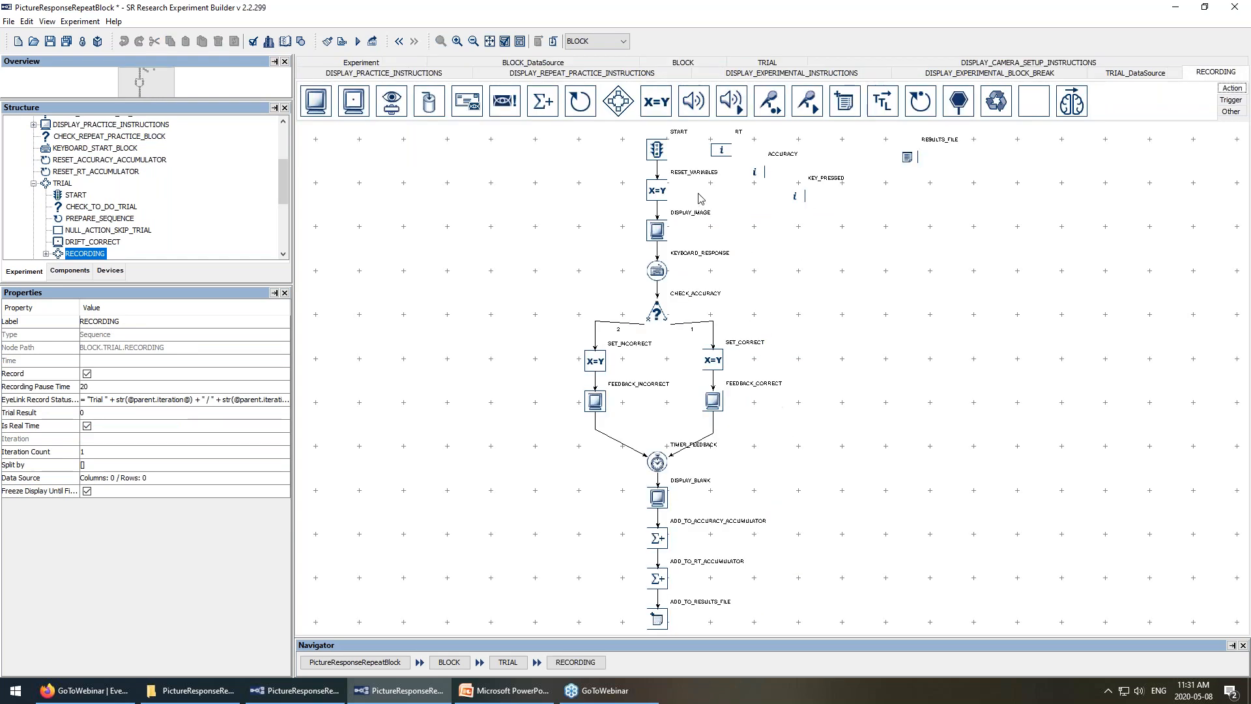
left_click(507, 662)
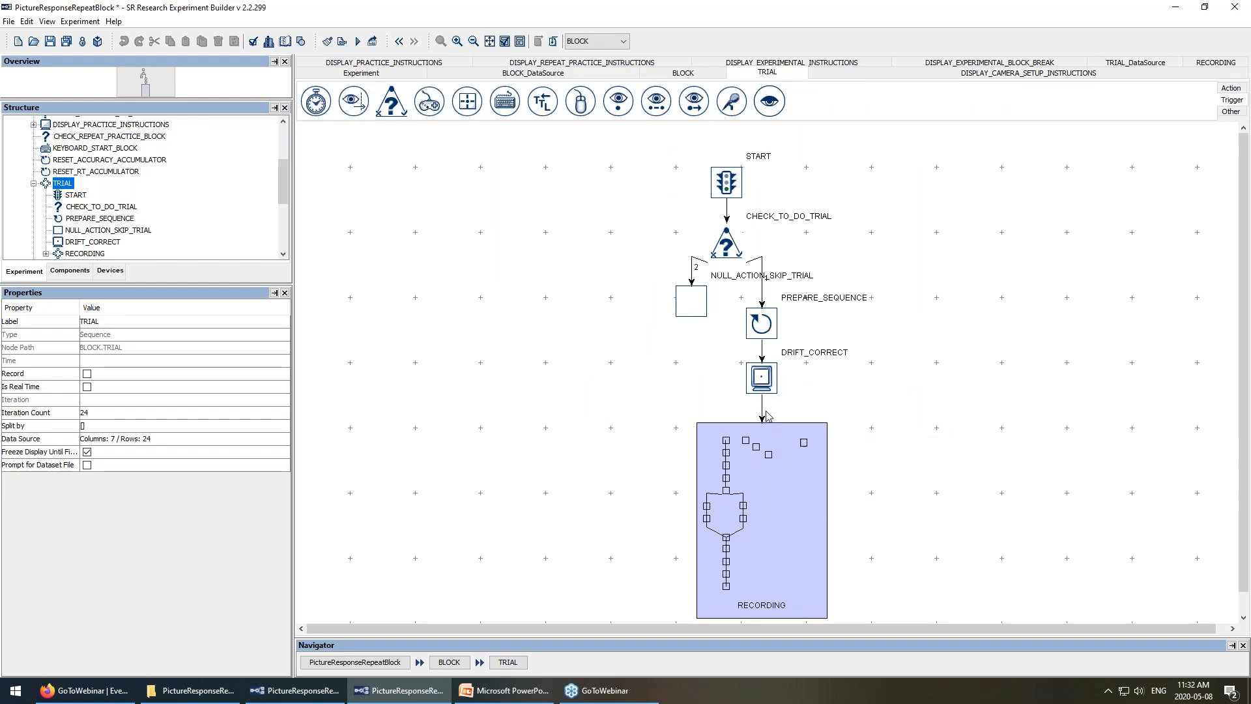
Review the RECORDING sequence's description, record, real-time and status message properties, and reopen its diagram.
mouse_move(757, 459)
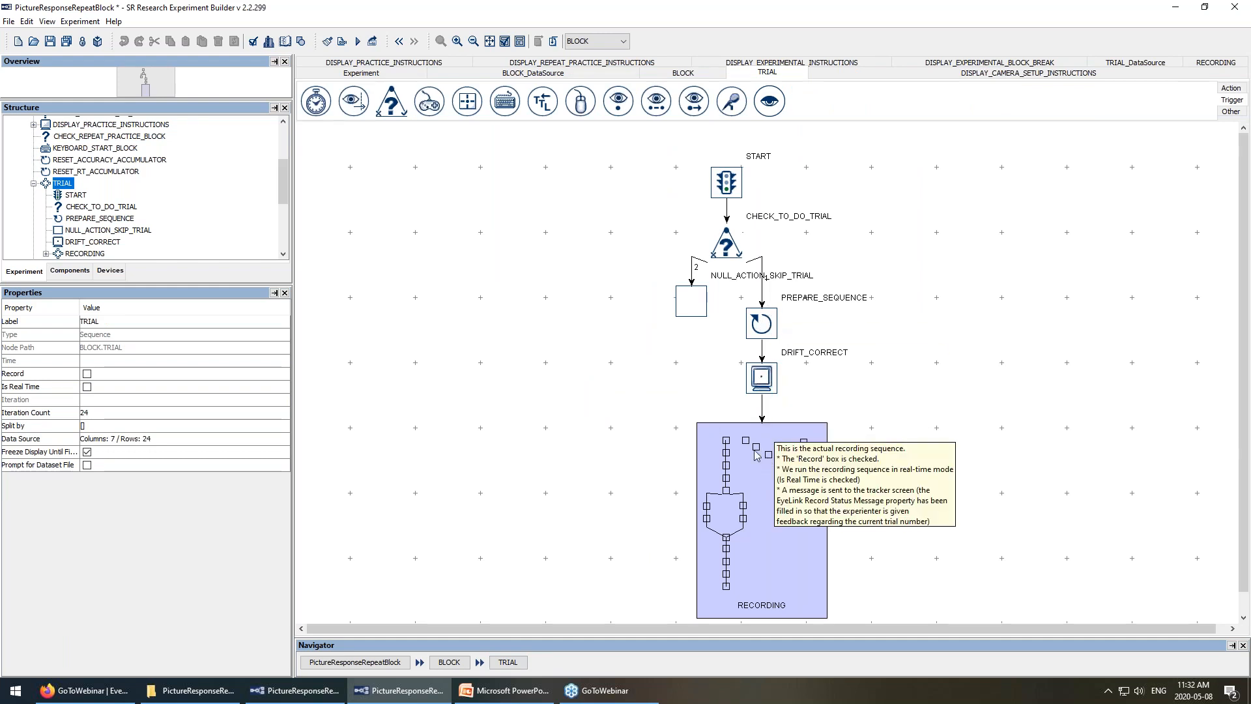
left_click(749, 496)
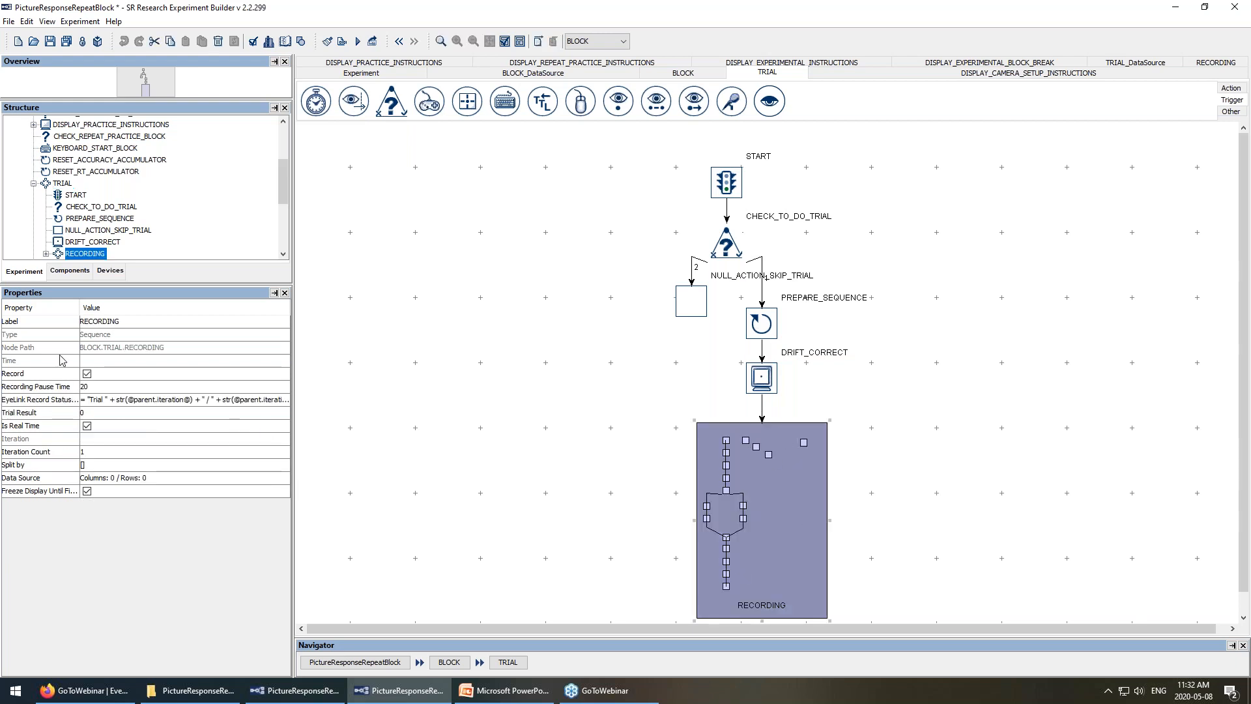
left_click(81, 386)
type("2")
mouse_move(776, 425)
double_click(819, 491)
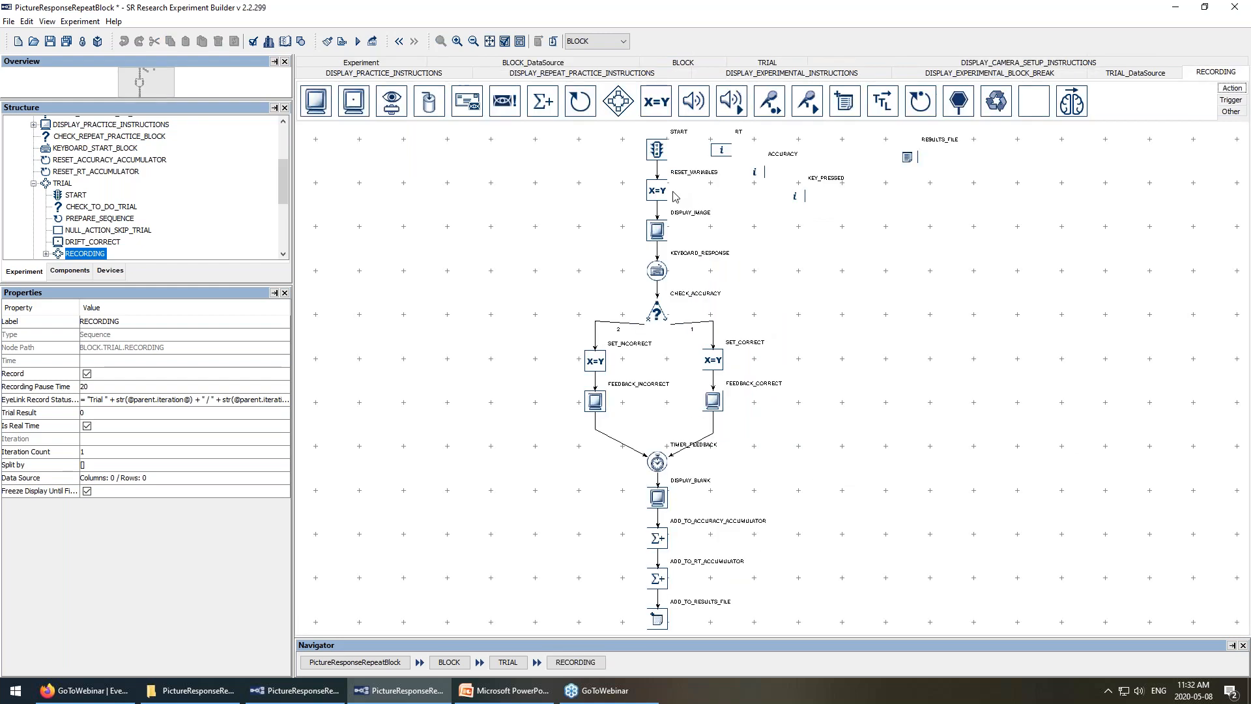
Check the default values of the RT, ACCURACY and KEY_PRESSED variables against the values assigned by RESET_VARIABLES.
left_click(727, 148)
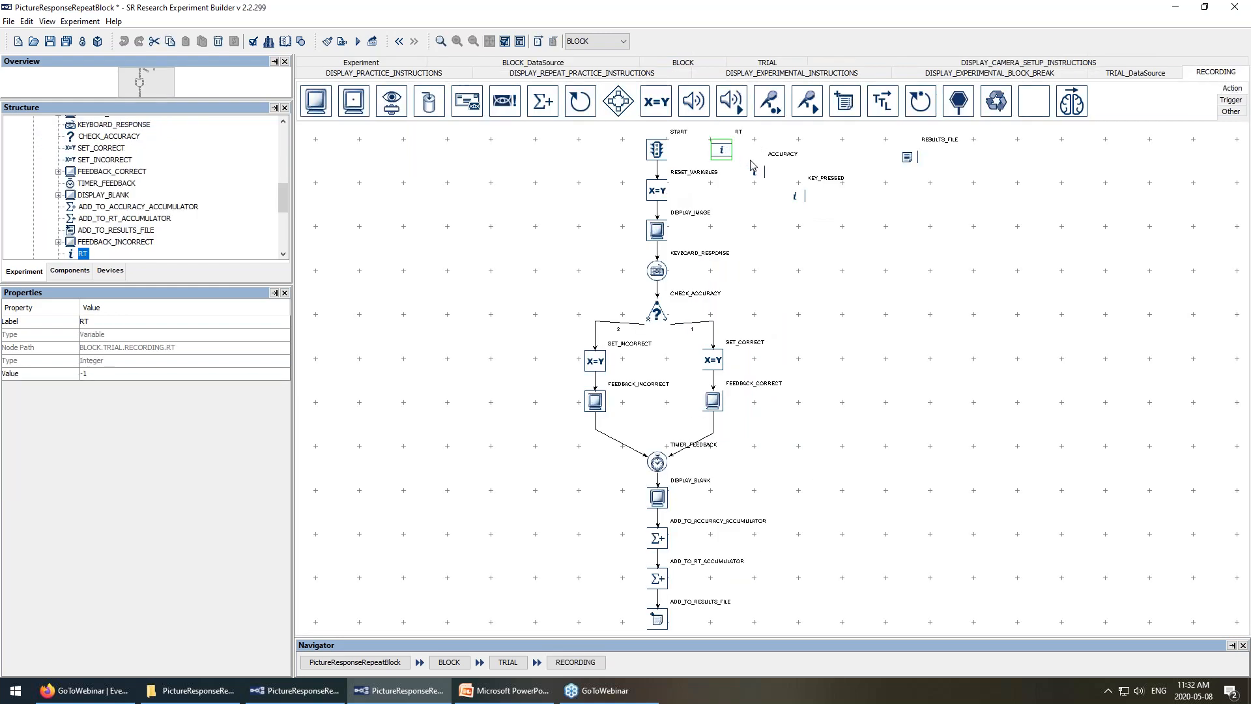
left_click(759, 176)
left_click(798, 197)
left_click(727, 150)
left_click(757, 171)
left_click(797, 199)
left_click(721, 150)
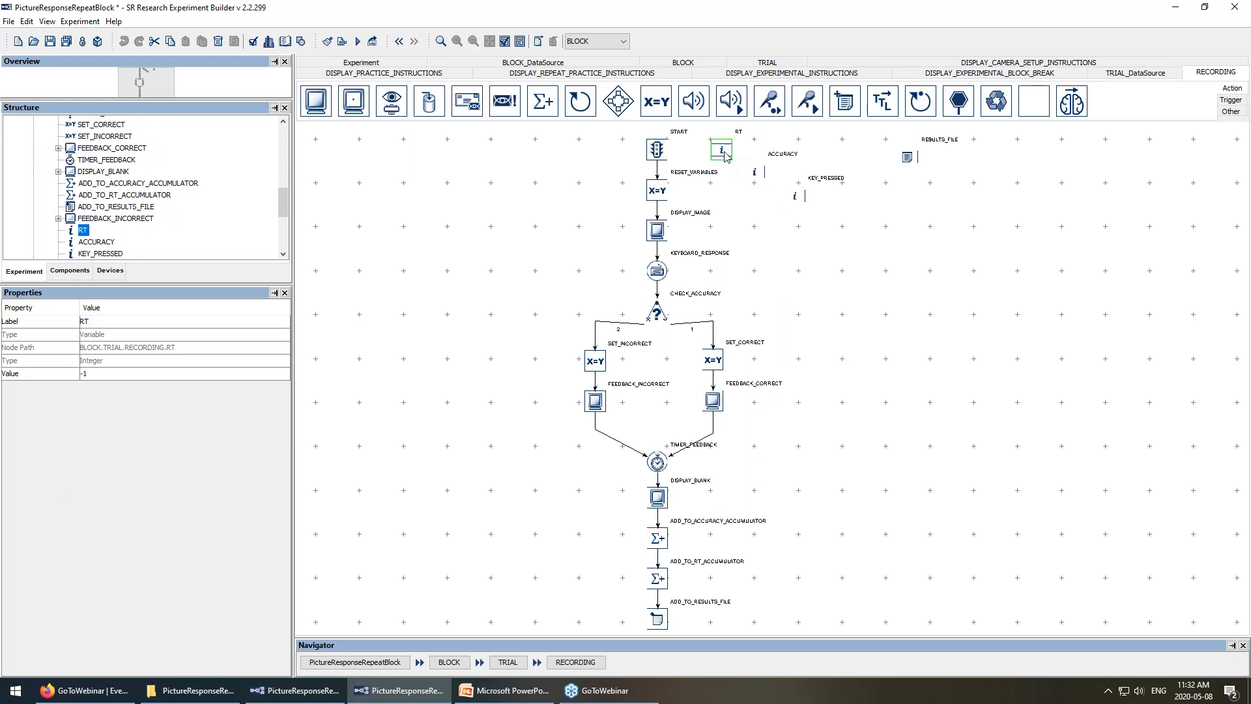
left_click(758, 177)
left_click(806, 200)
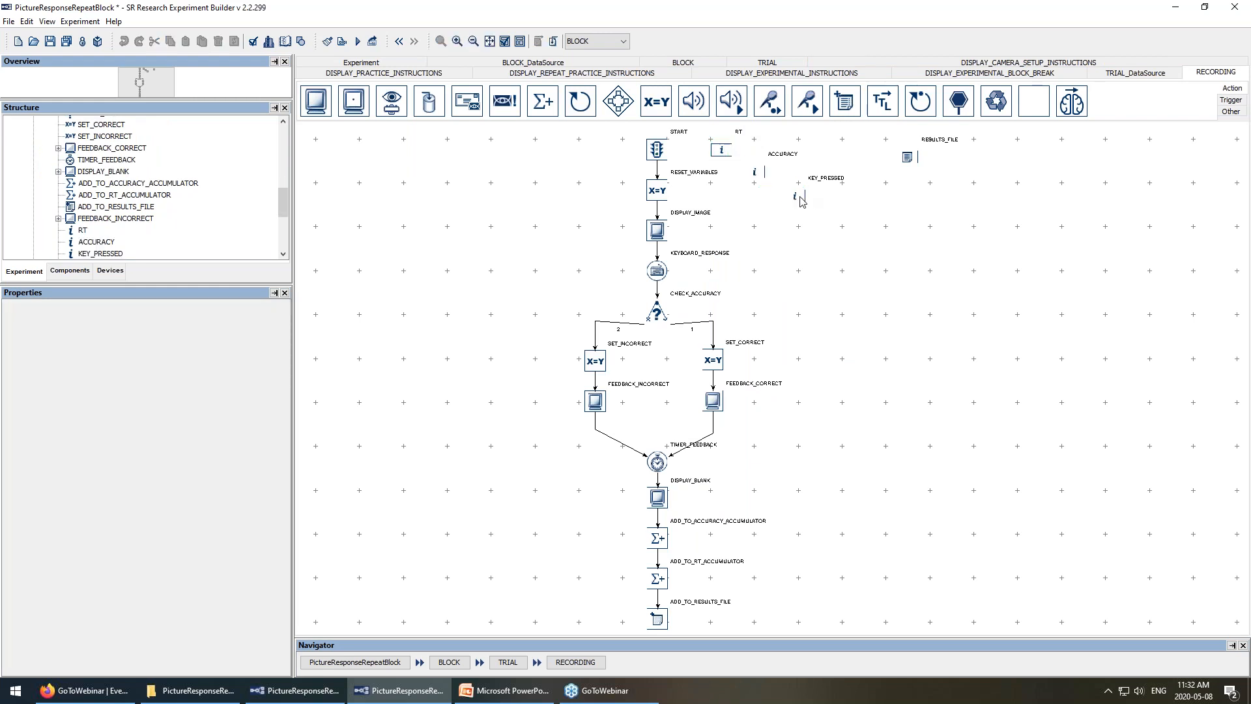
left_click(798, 199)
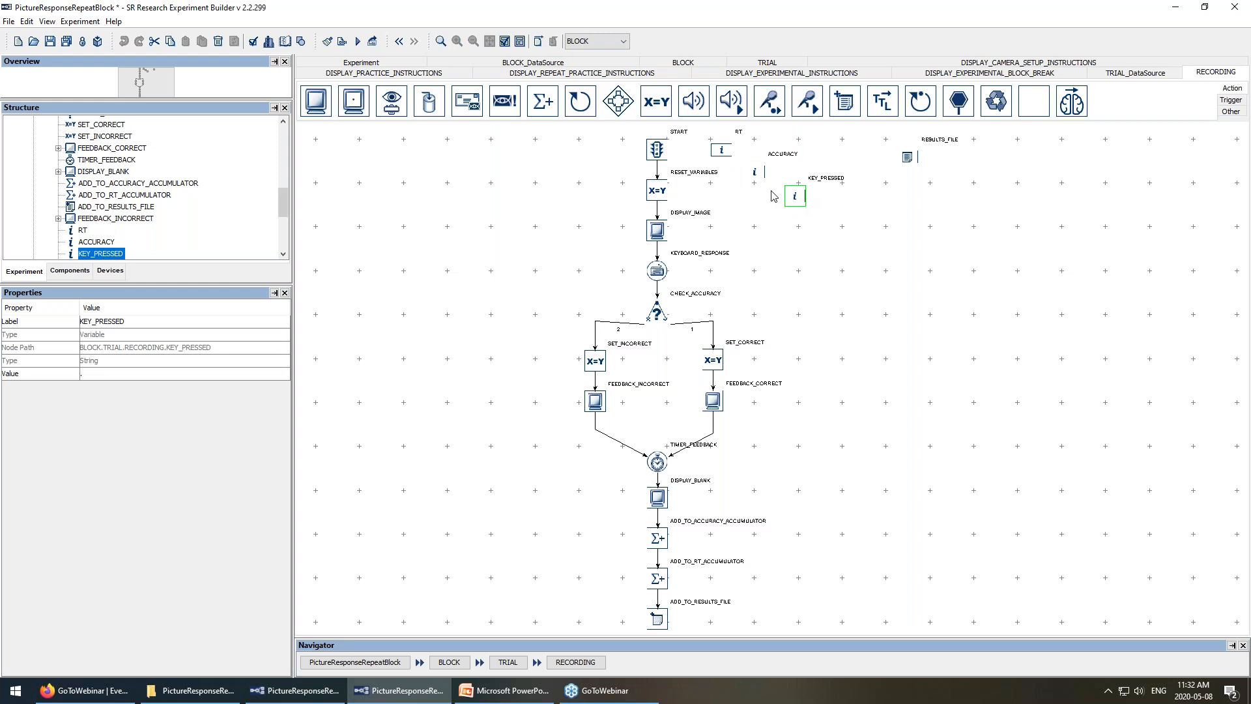
double_click(658, 191)
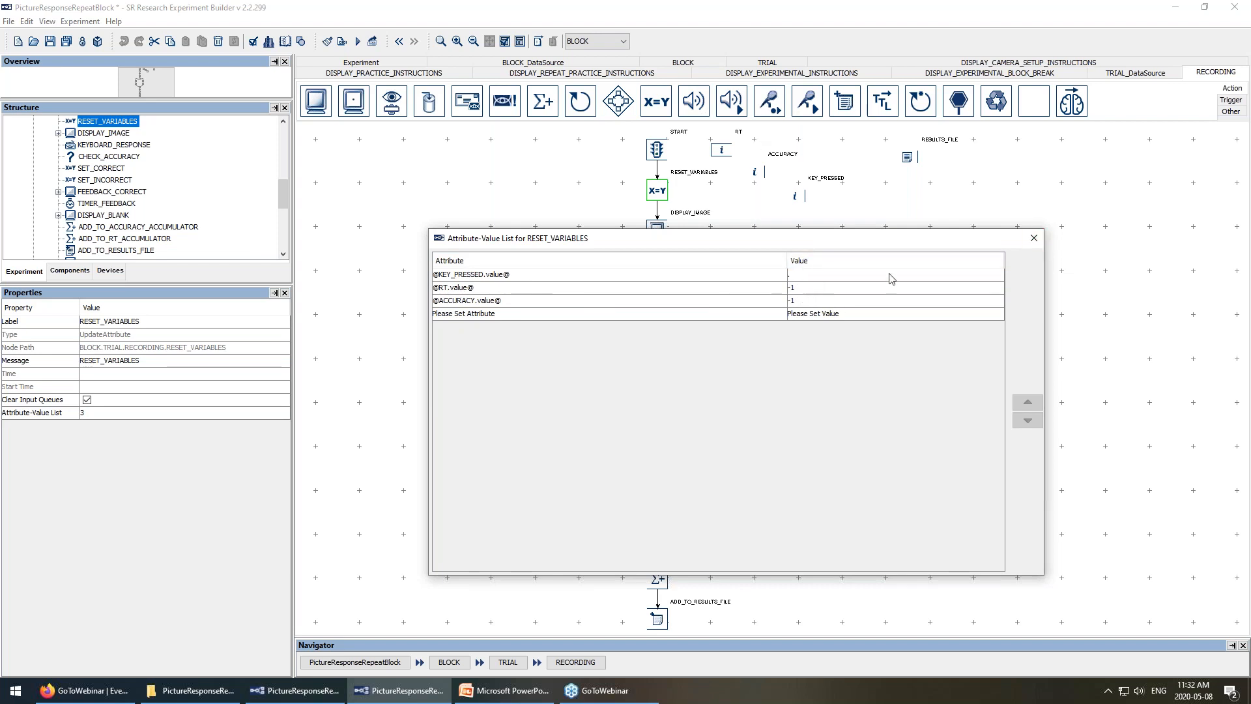
left_click(1034, 239)
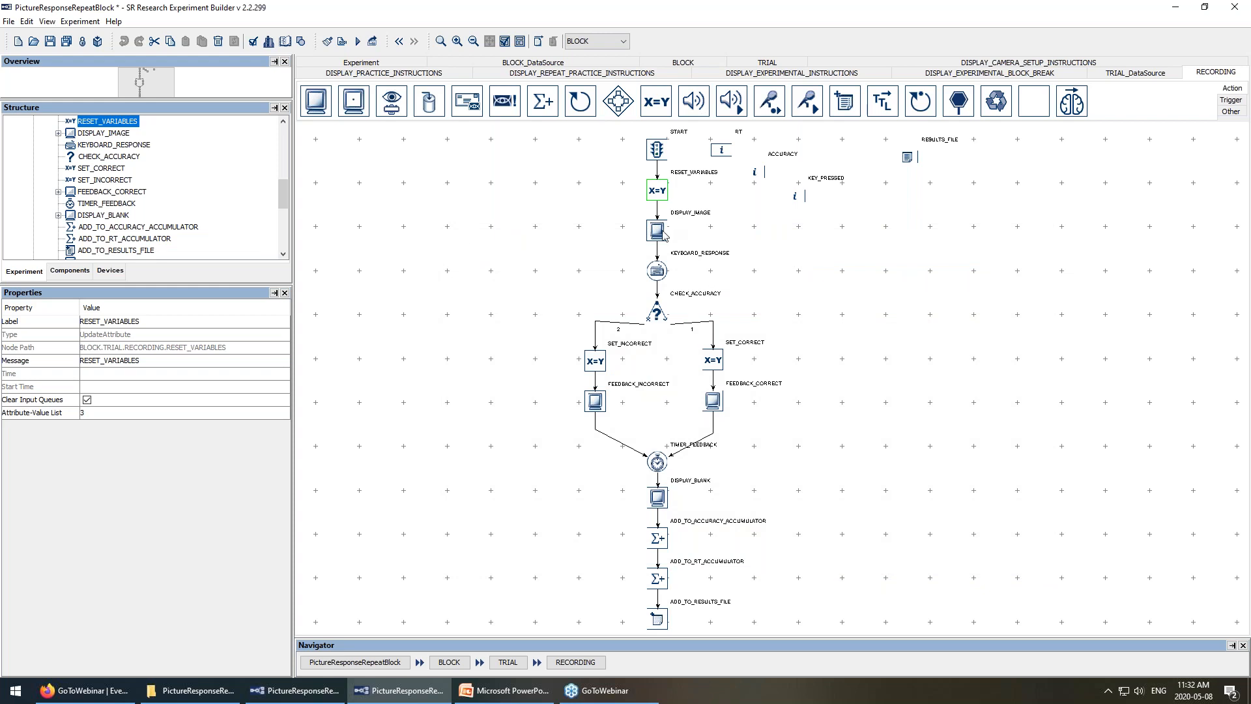
Inspect the DISPLAY_IMAGE screen's image source against the imageFile column of the TRIAL data source, and return to the RECORDING diagram.
double_click(657, 231)
left_click(691, 278)
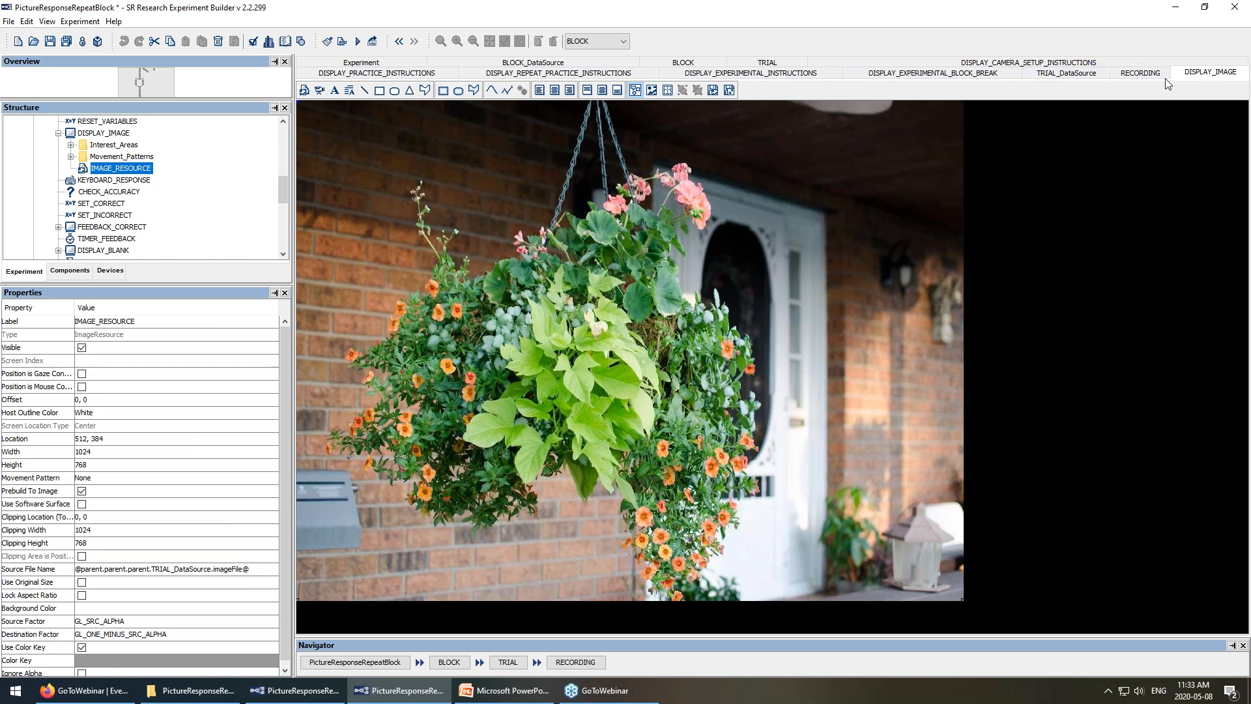
left_click(1084, 73)
left_click_drag(399, 228, 408, 514)
left_click_drag(415, 205, 492, 206)
left_click(557, 665)
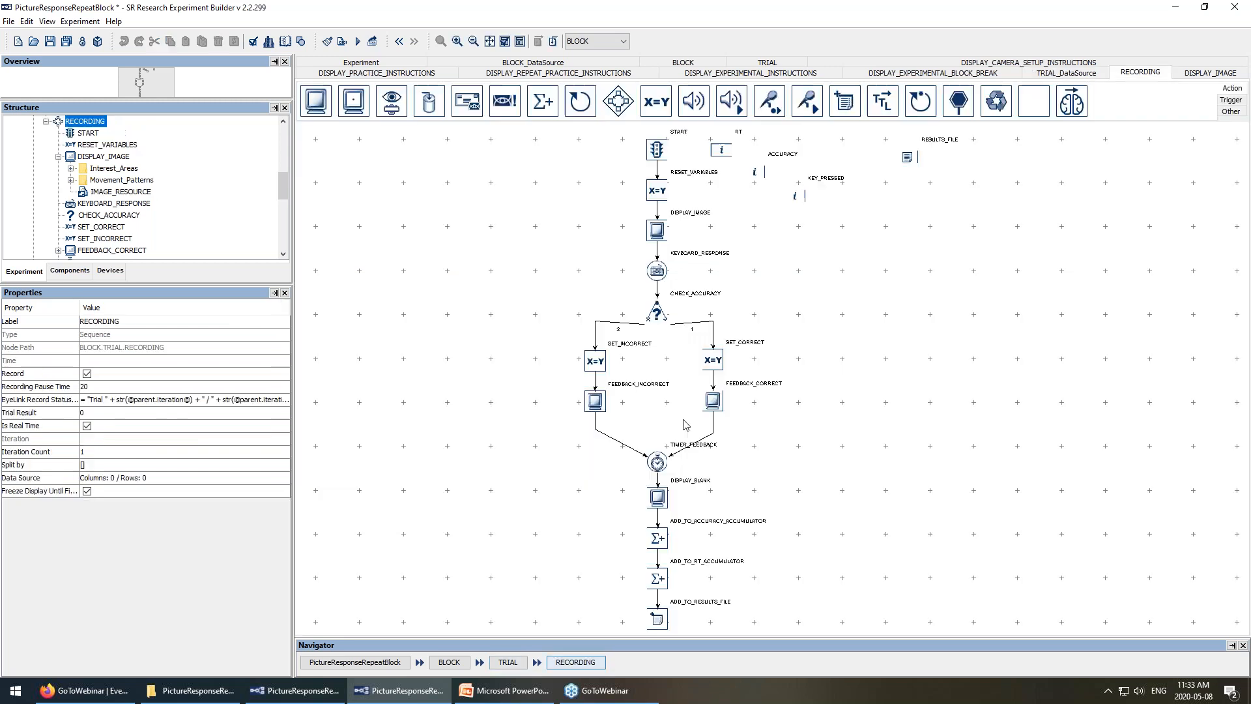
Review the KEYBOARD_RESPONSE trigger's properties and check CHECK_ACCURACY's evaluation against the correctResponse column of the TRIAL data source.
double_click(662, 233)
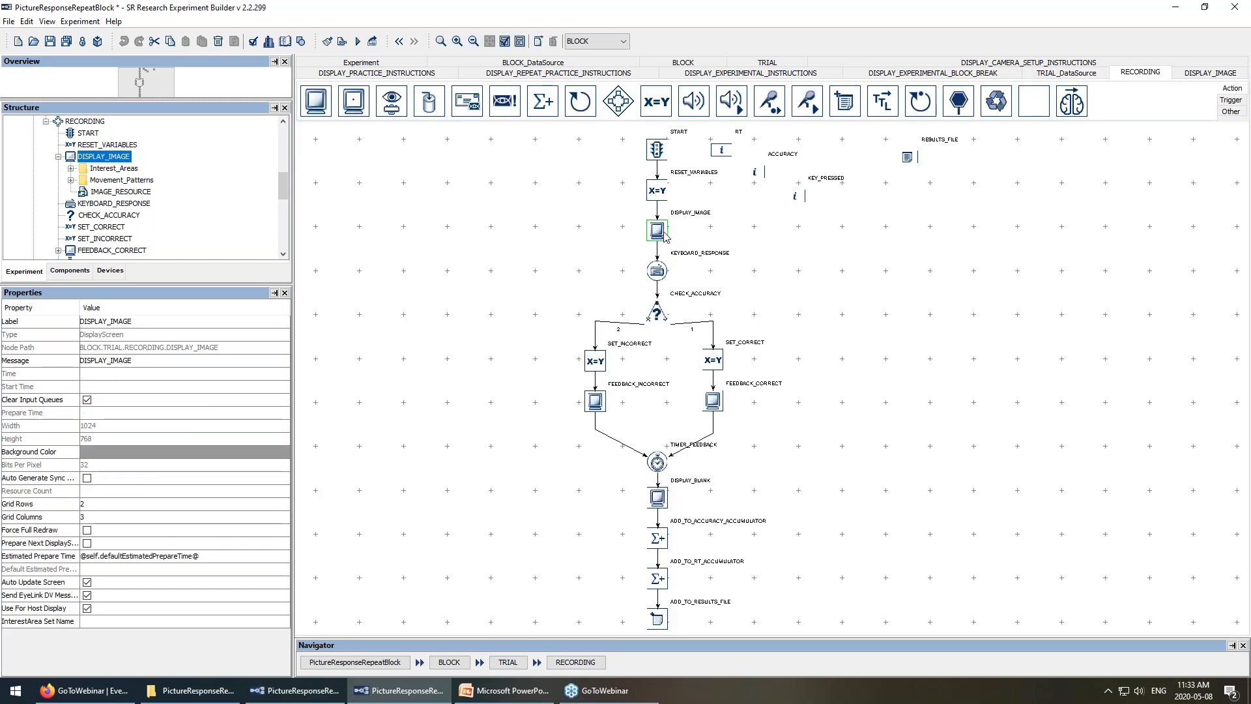
left_click(573, 668)
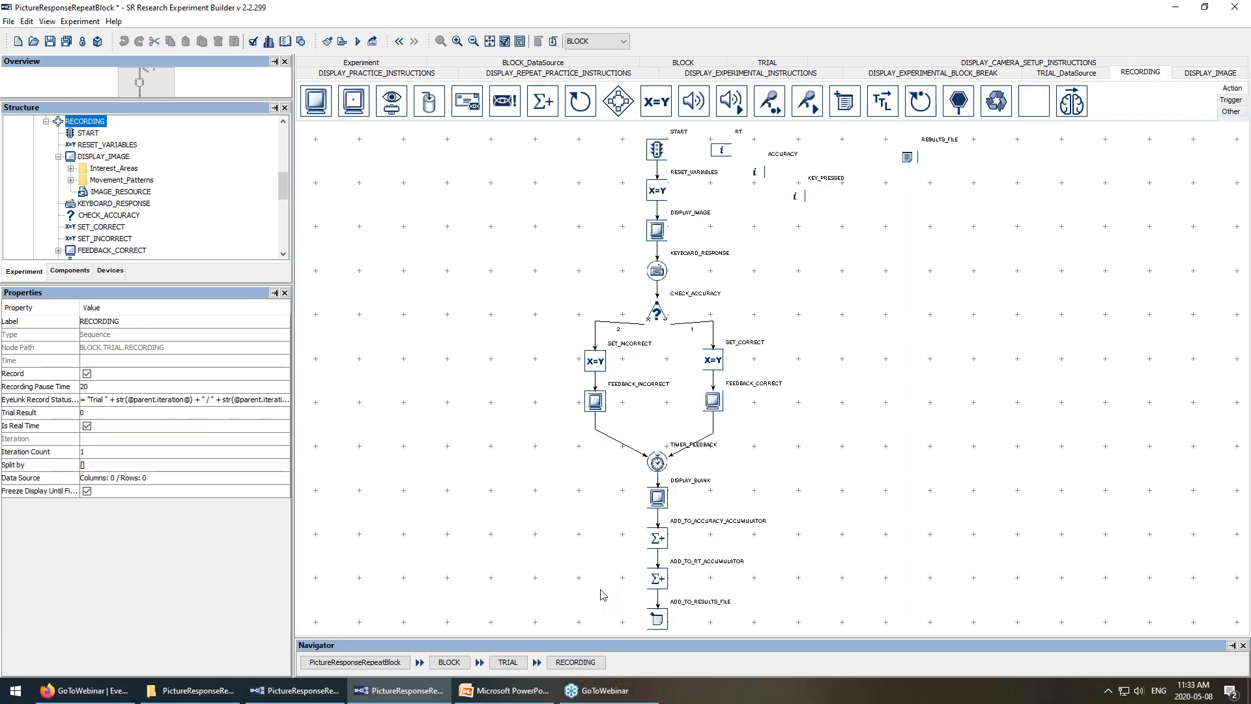
left_click(659, 272)
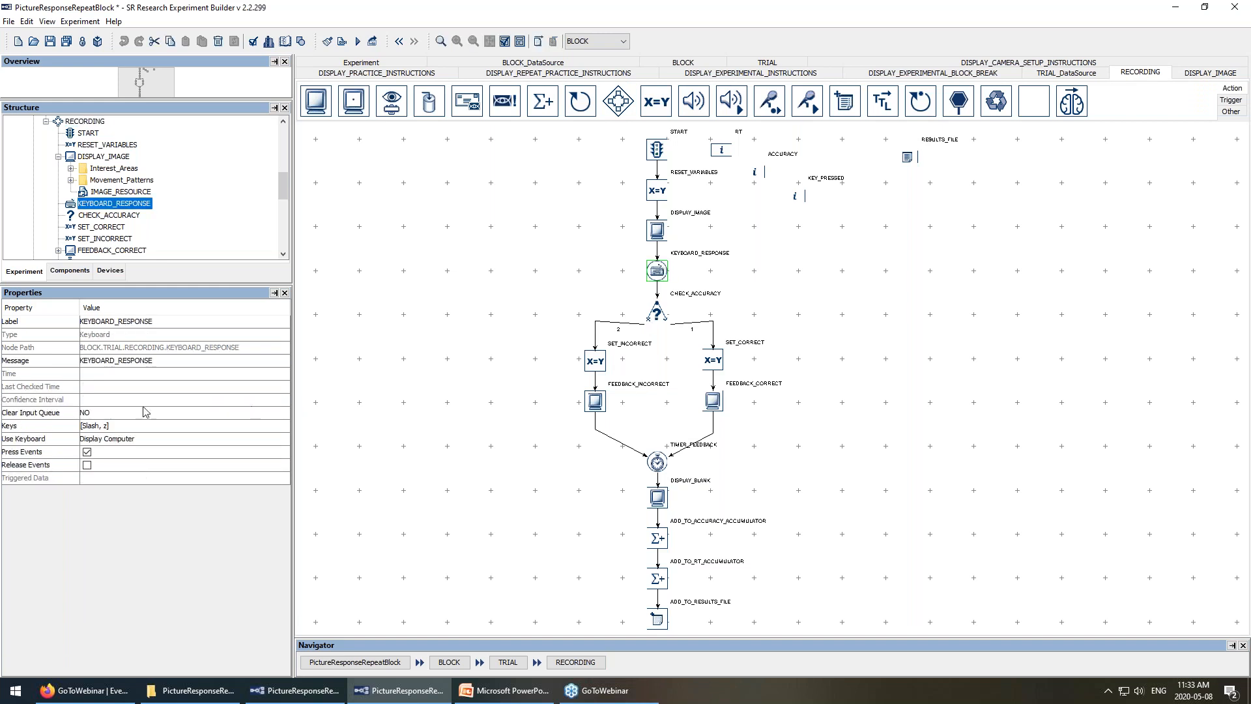
left_click(657, 314)
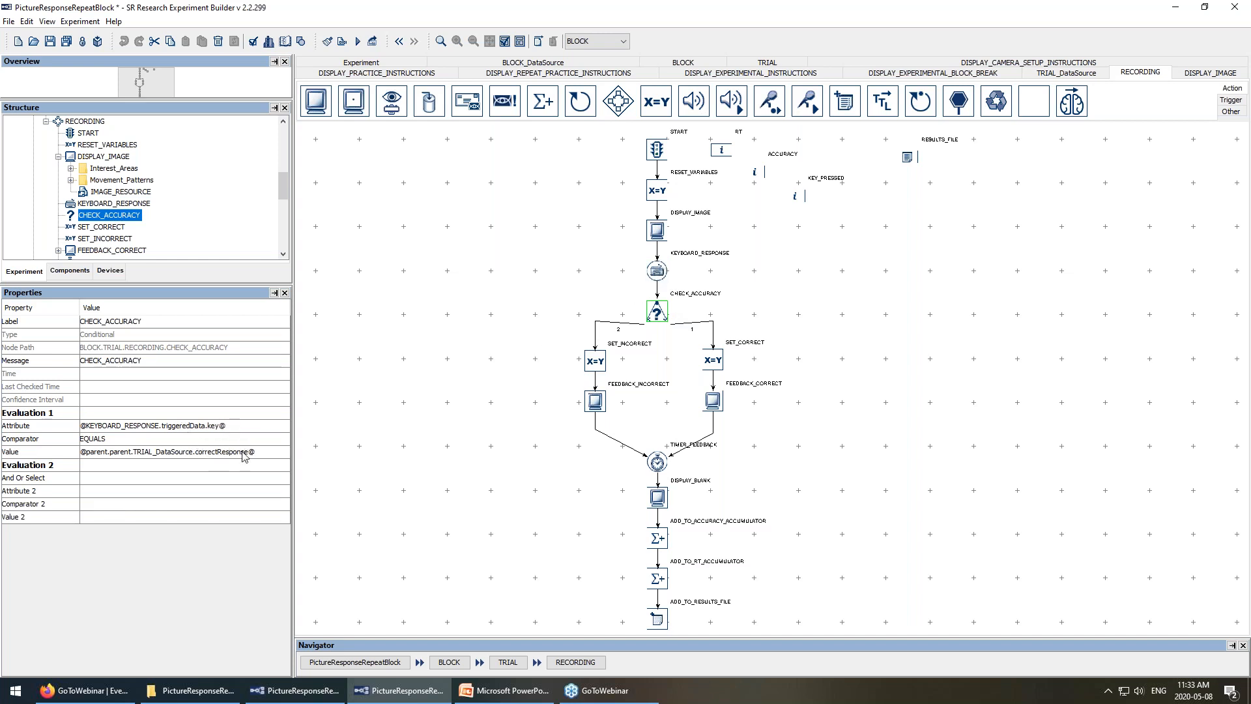
left_click(1067, 73)
left_click_drag(557, 228, 571, 513)
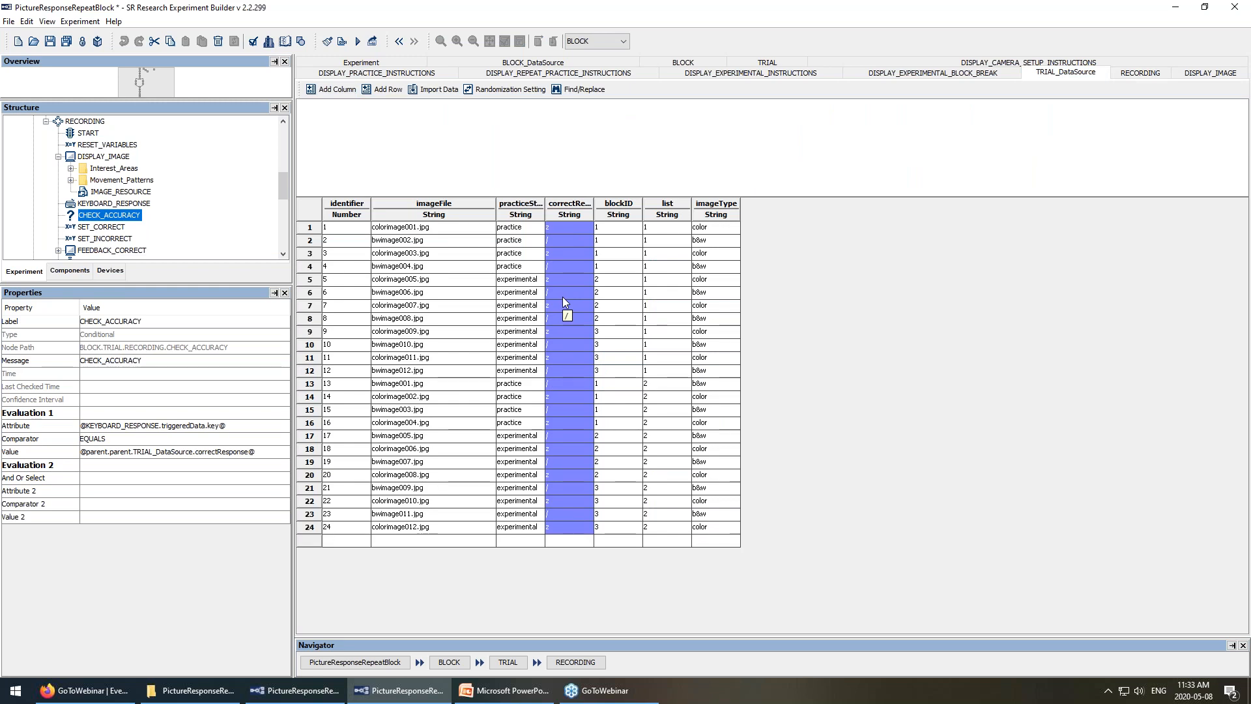
left_click(573, 662)
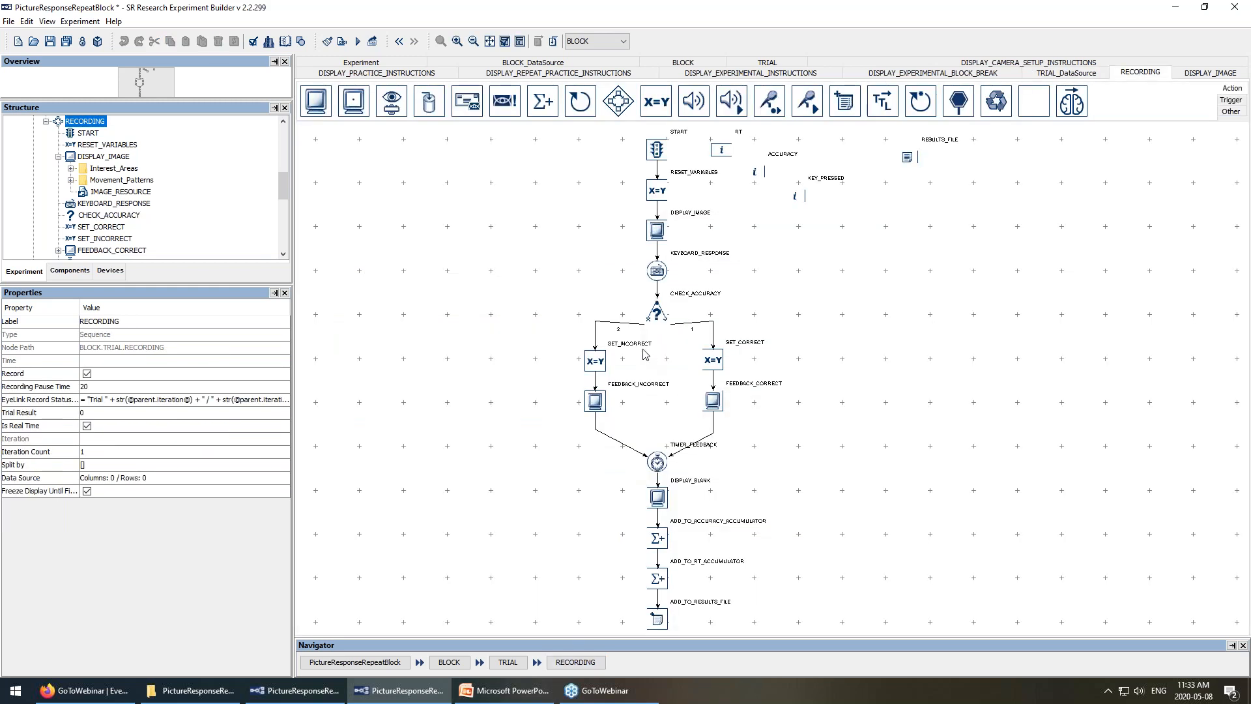
Inspect the attribute-value lists of SET_CORRECT and SET_INCORRECT for the KEY_PRESSED, RT and ACCURACY assignments.
double_click(713, 360)
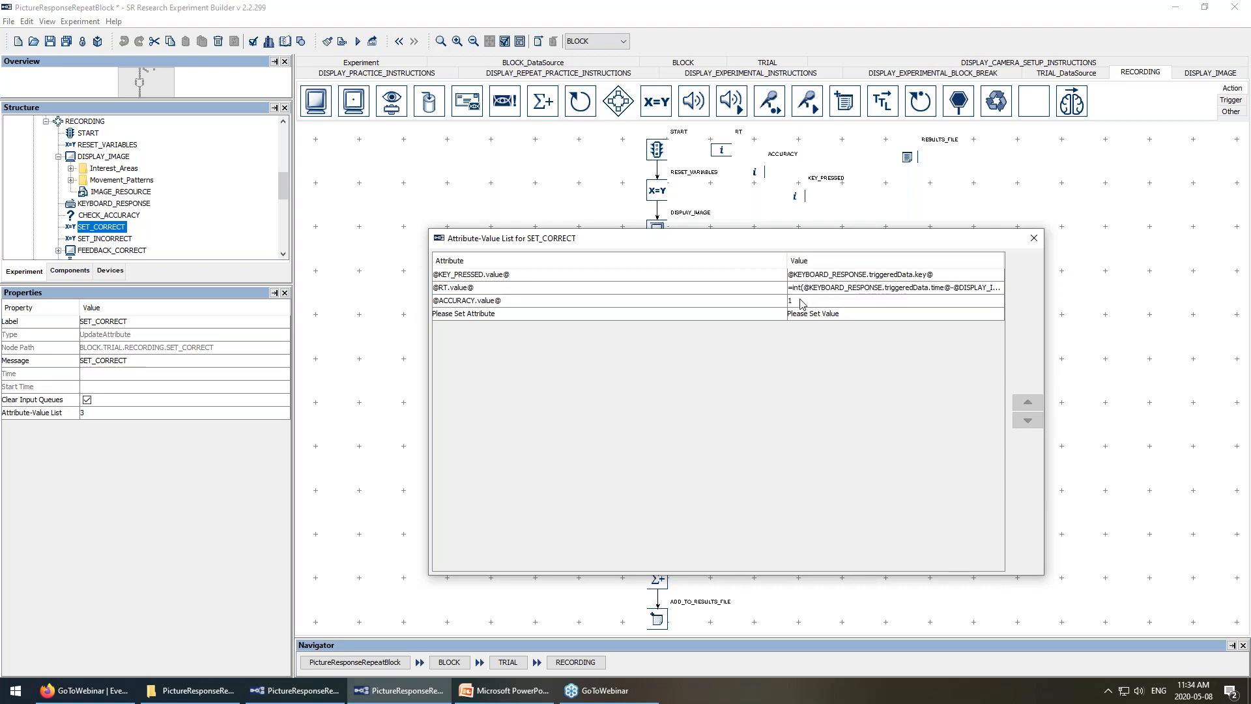
left_click(1034, 238)
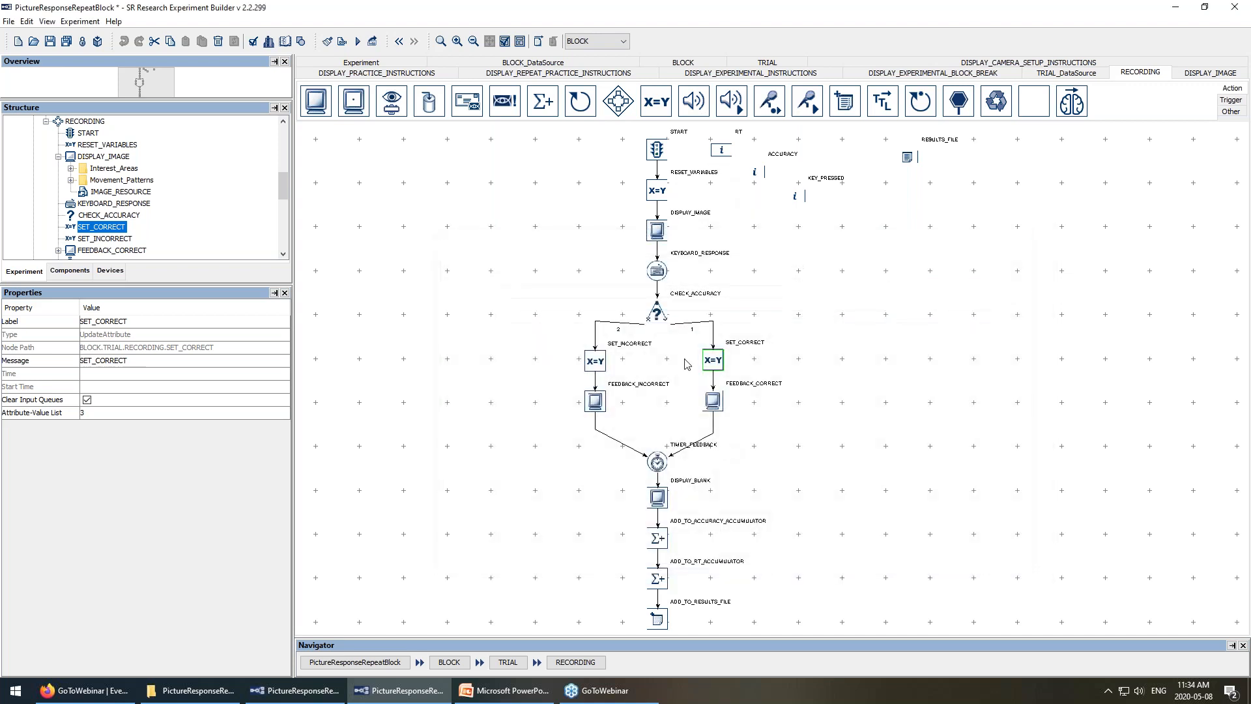
double_click(595, 362)
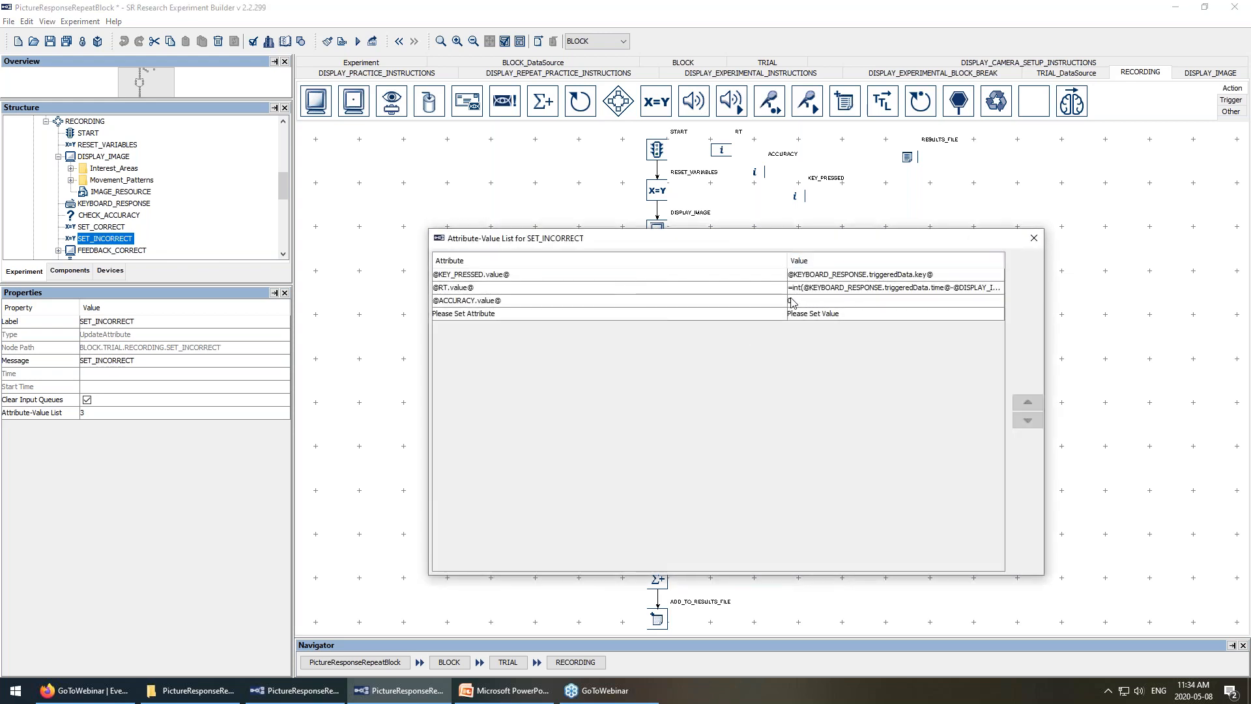
left_click(1034, 238)
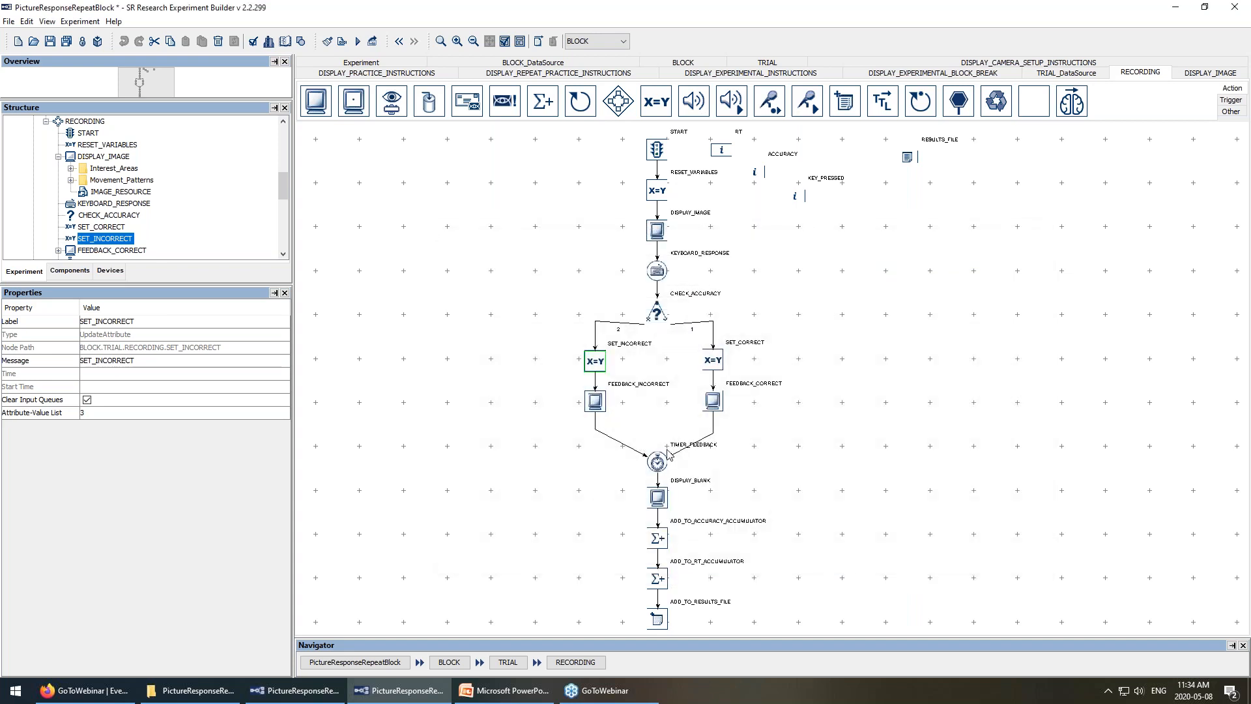
View the FEEDBACK_INCORRECT and FEEDBACK_CORRECT screens and check the duration of the TIMER_FEEDBACK trigger in the RECORDING diagram.
double_click(594, 401)
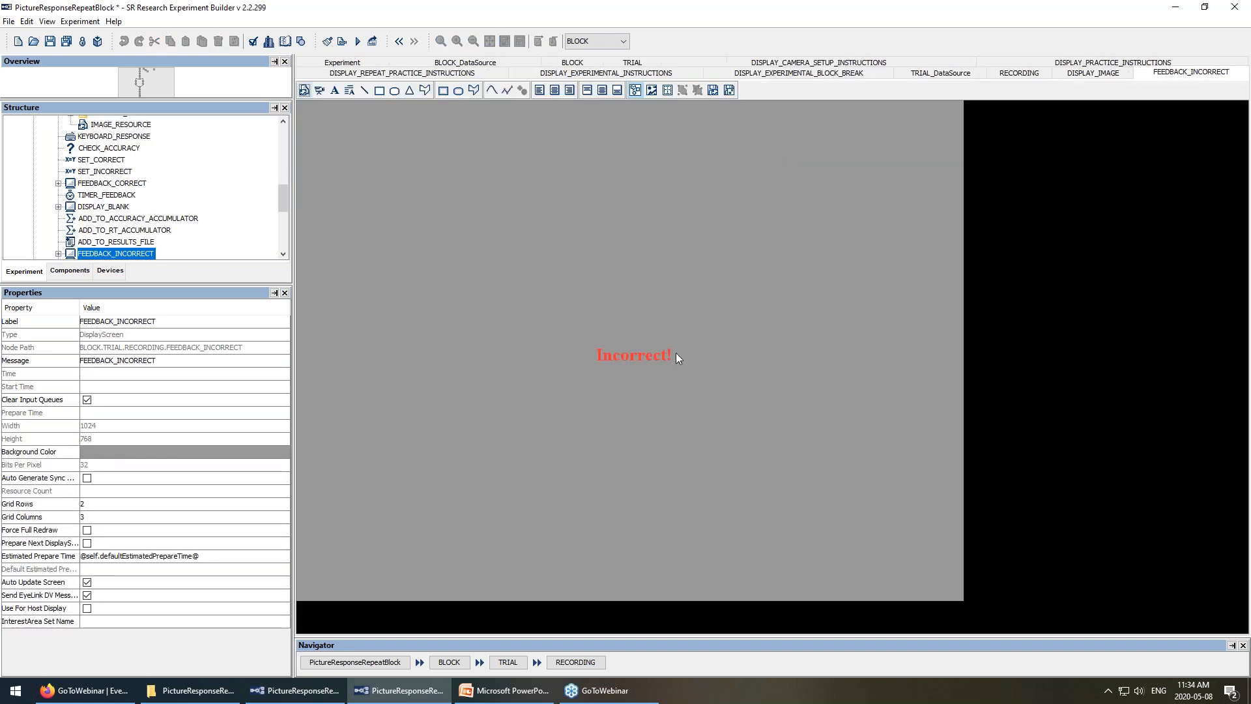
left_click(576, 663)
left_click(718, 411)
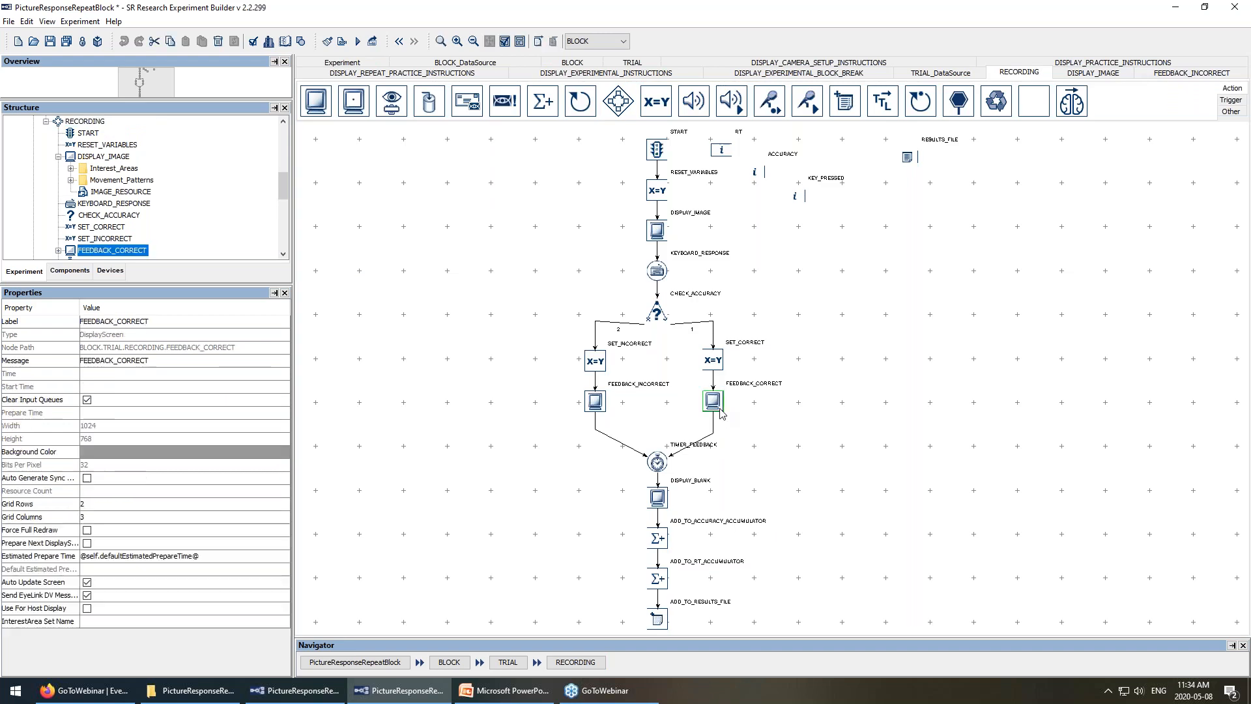
double_click(720, 412)
left_click(576, 663)
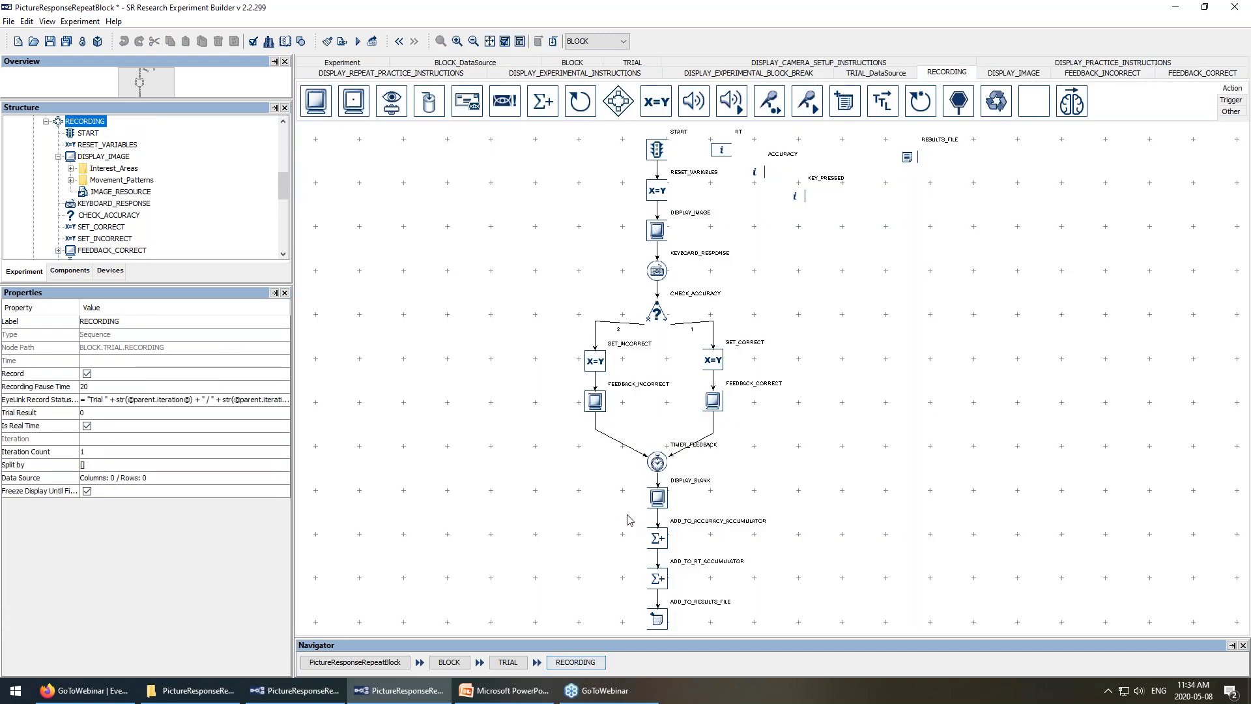
left_click(658, 461)
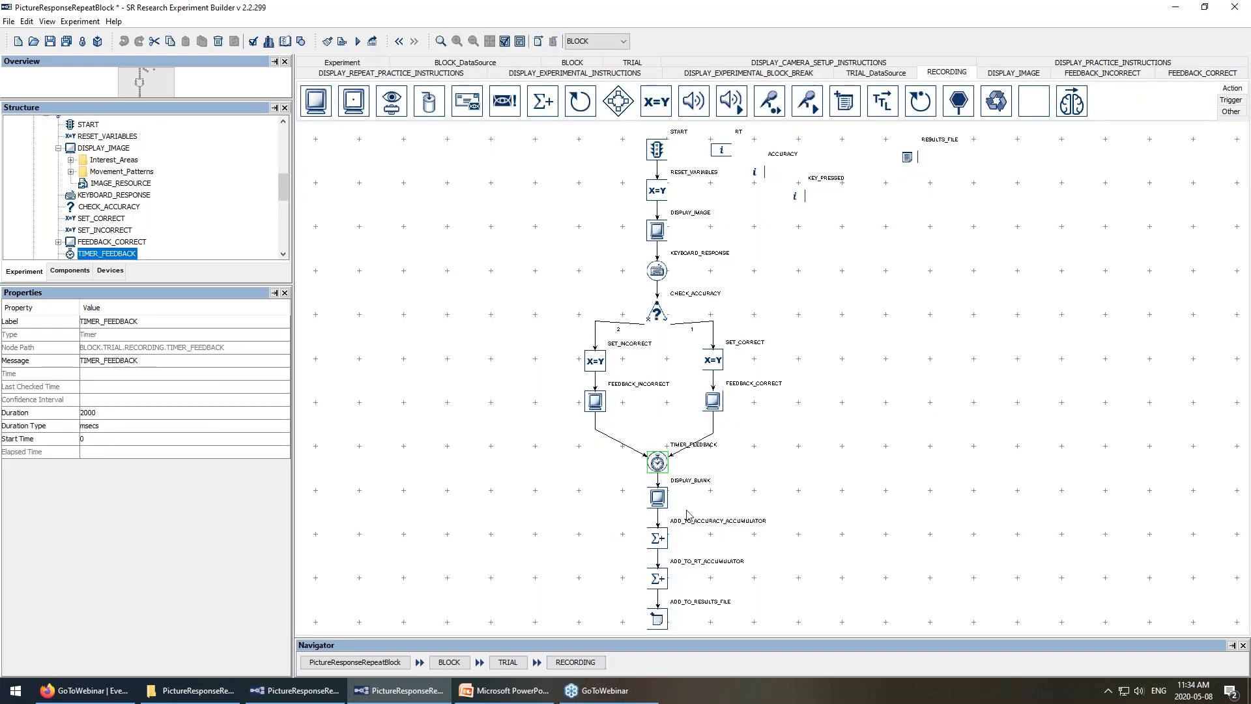
Review the ADD_TO_ACCURACY_ACCUMULATOR action's properties alongside the SET_CORRECT and SET_INCORRECT nodes that supply its accuracy value.
left_click(660, 539)
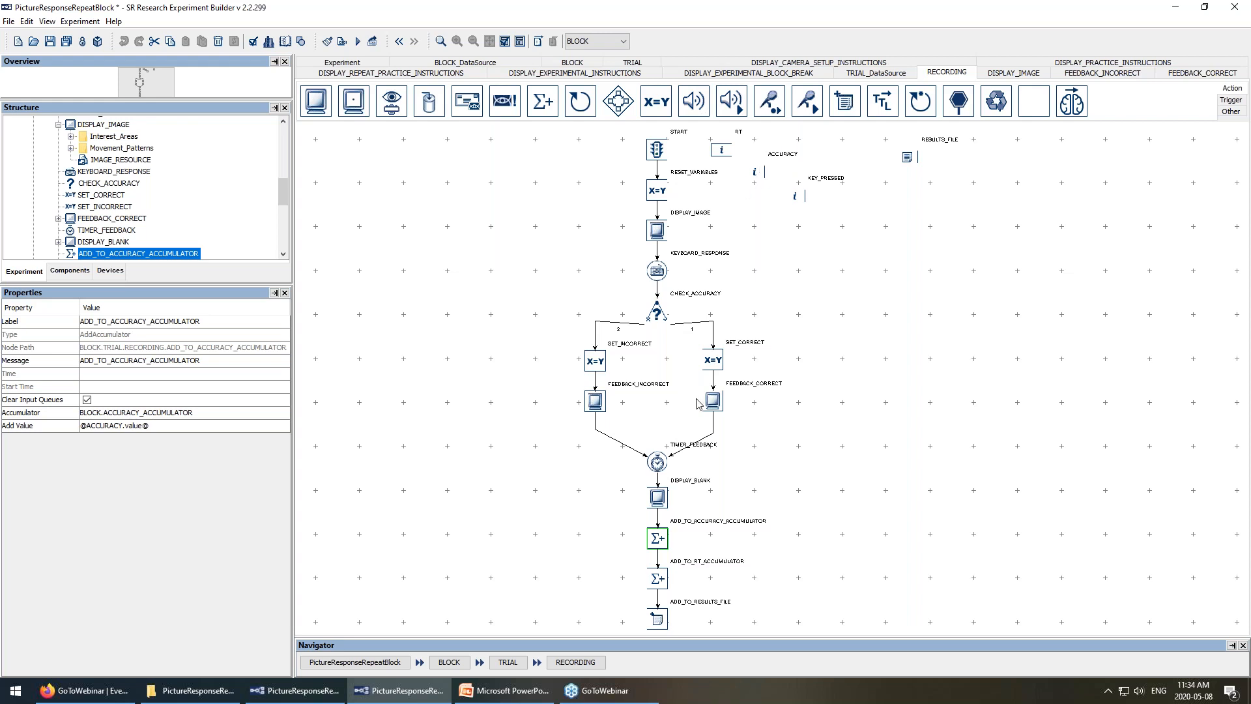
left_click(721, 360)
left_click(597, 362)
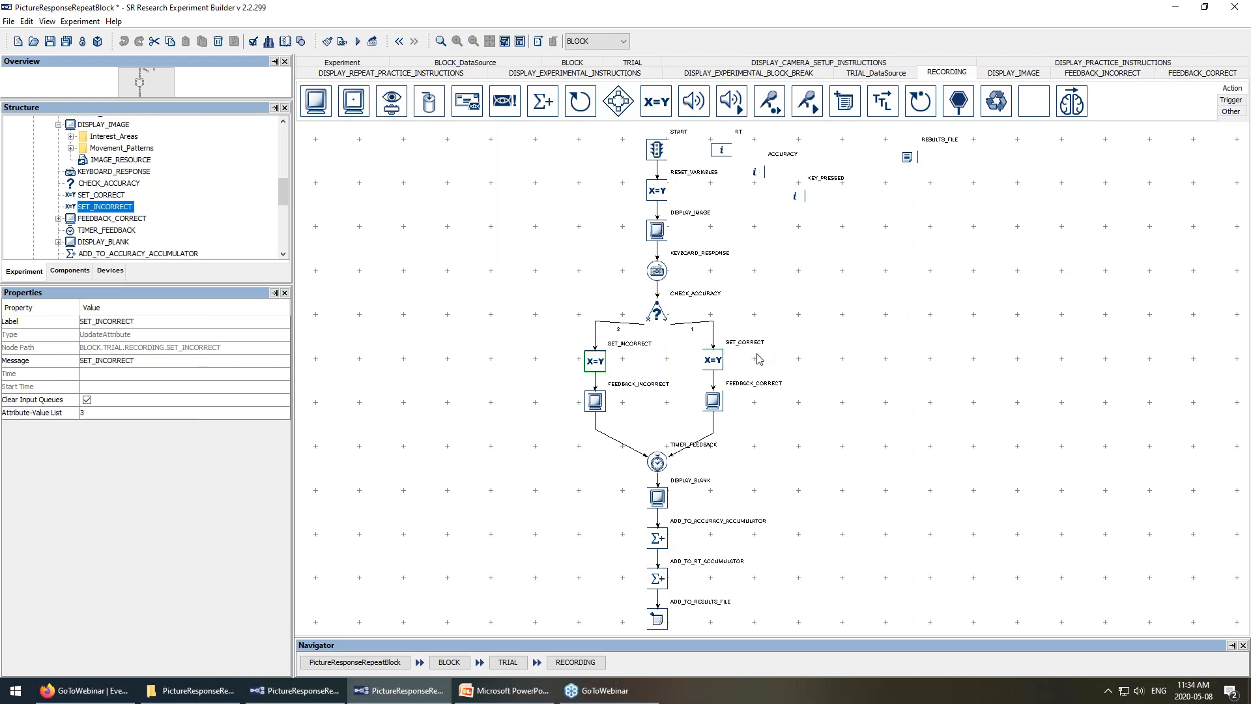
left_click(713, 365)
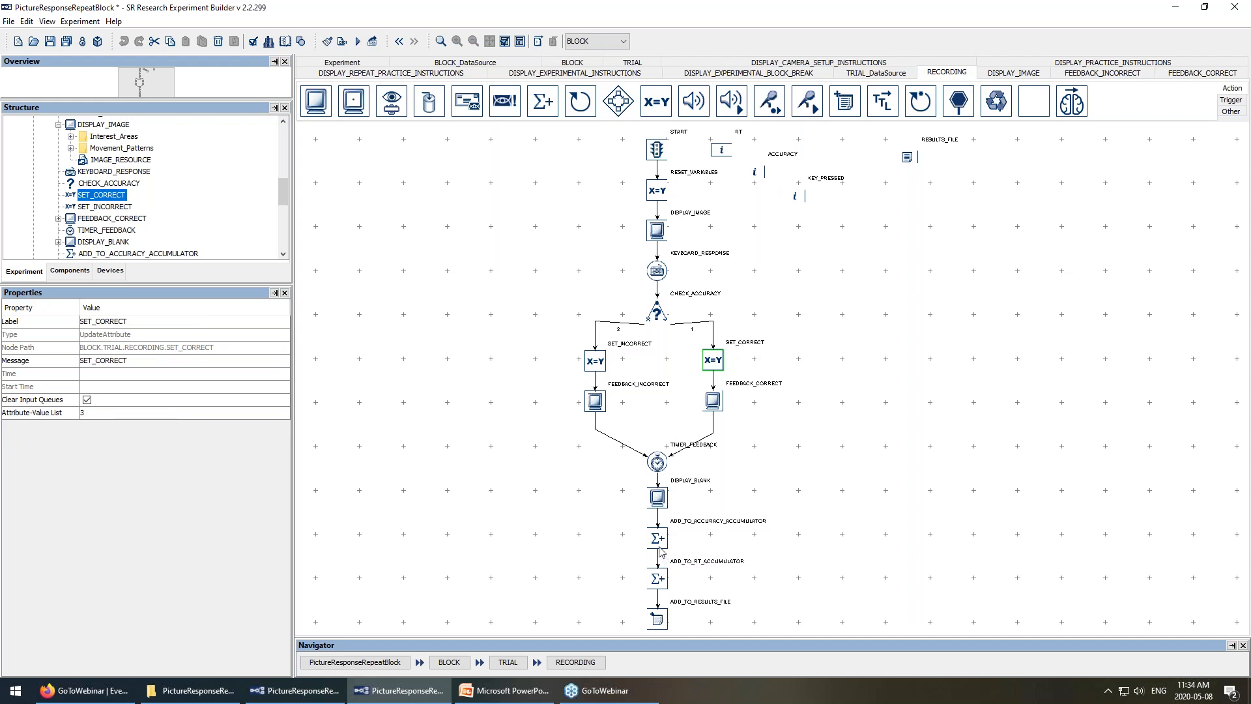
Examine ADD_TO_ACCURACY_ACCUMULATOR's accumulator choices, keep BLOCK.ACCURACY_ACCUMULATOR, and inspect the ACCURACY value reference used for Add Value.
left_click(658, 542)
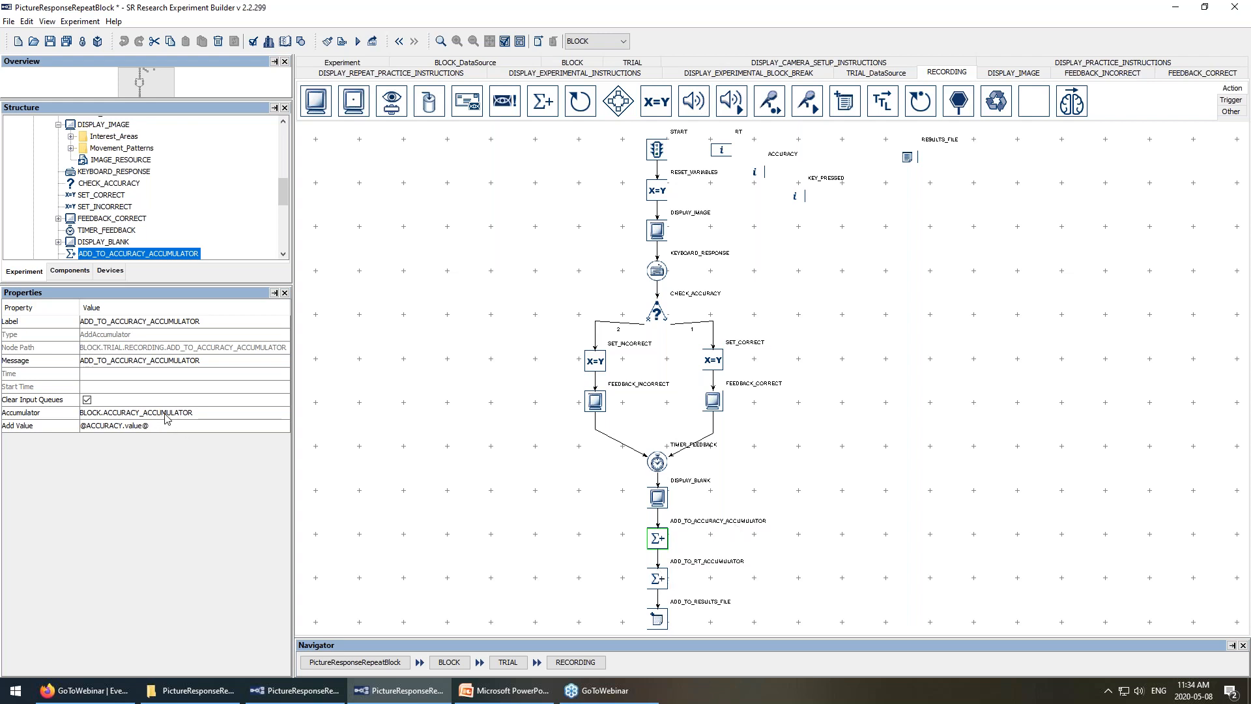
left_click(115, 415)
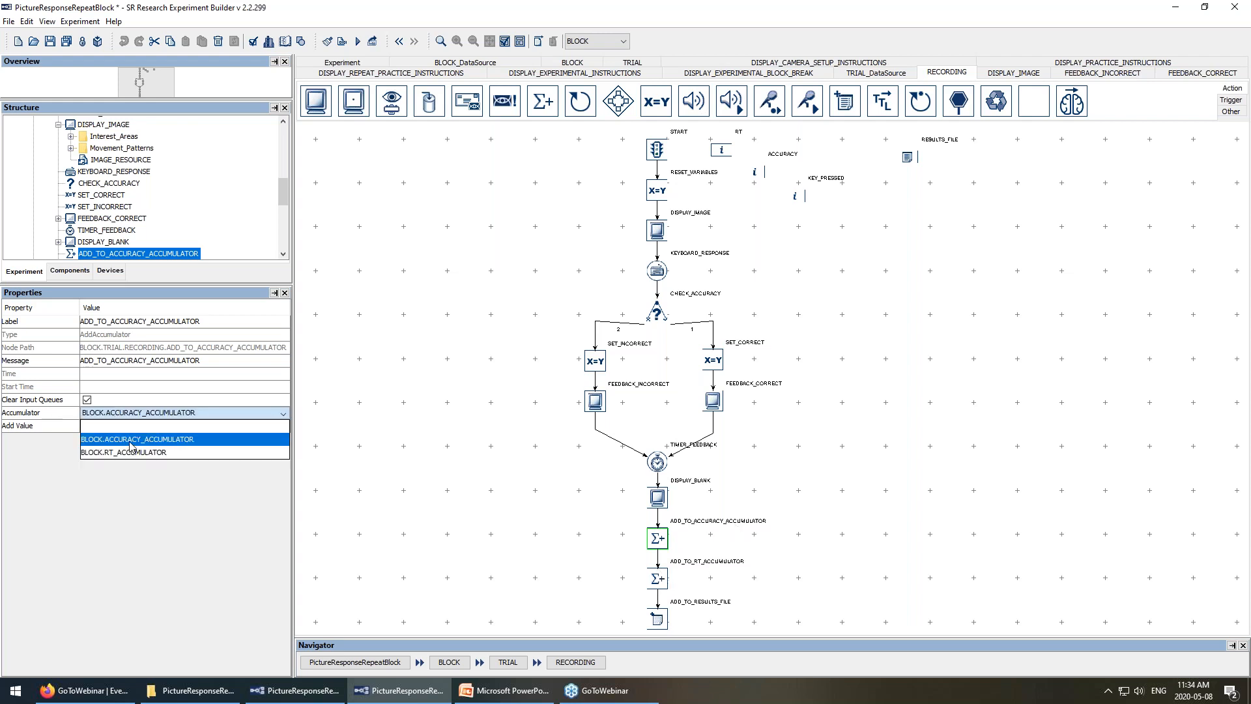
left_click(130, 440)
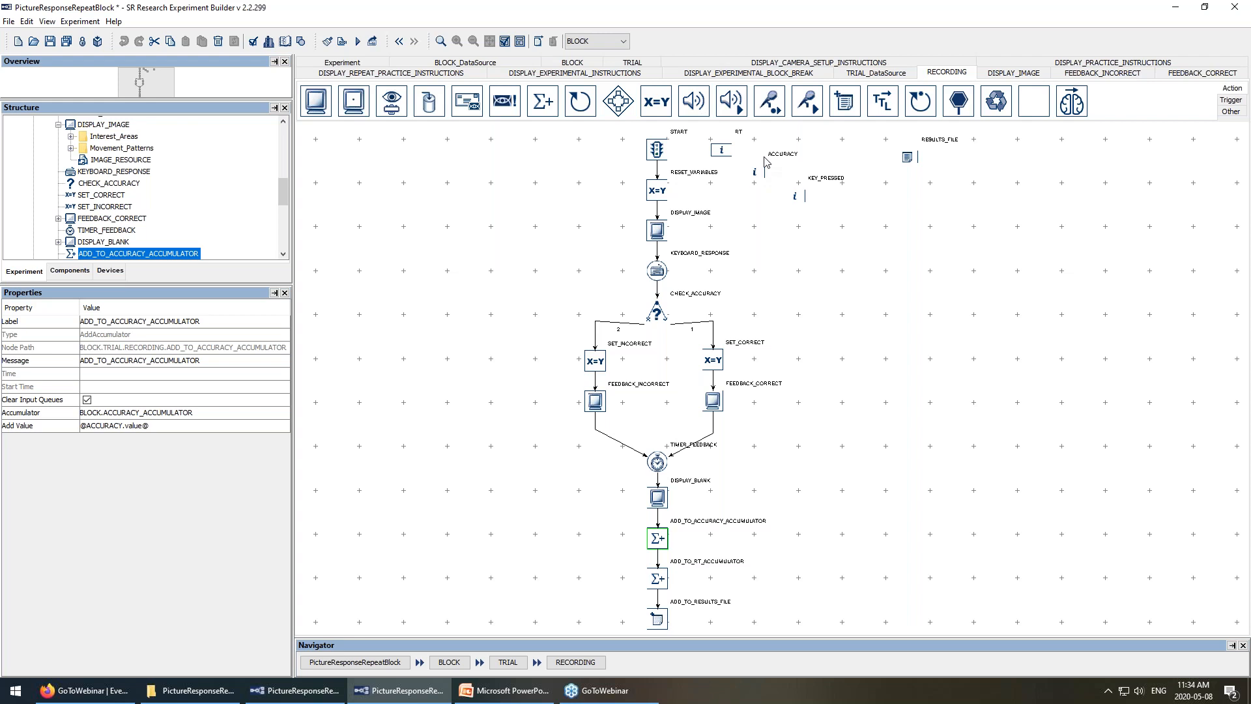
left_click(172, 427)
left_click(275, 425)
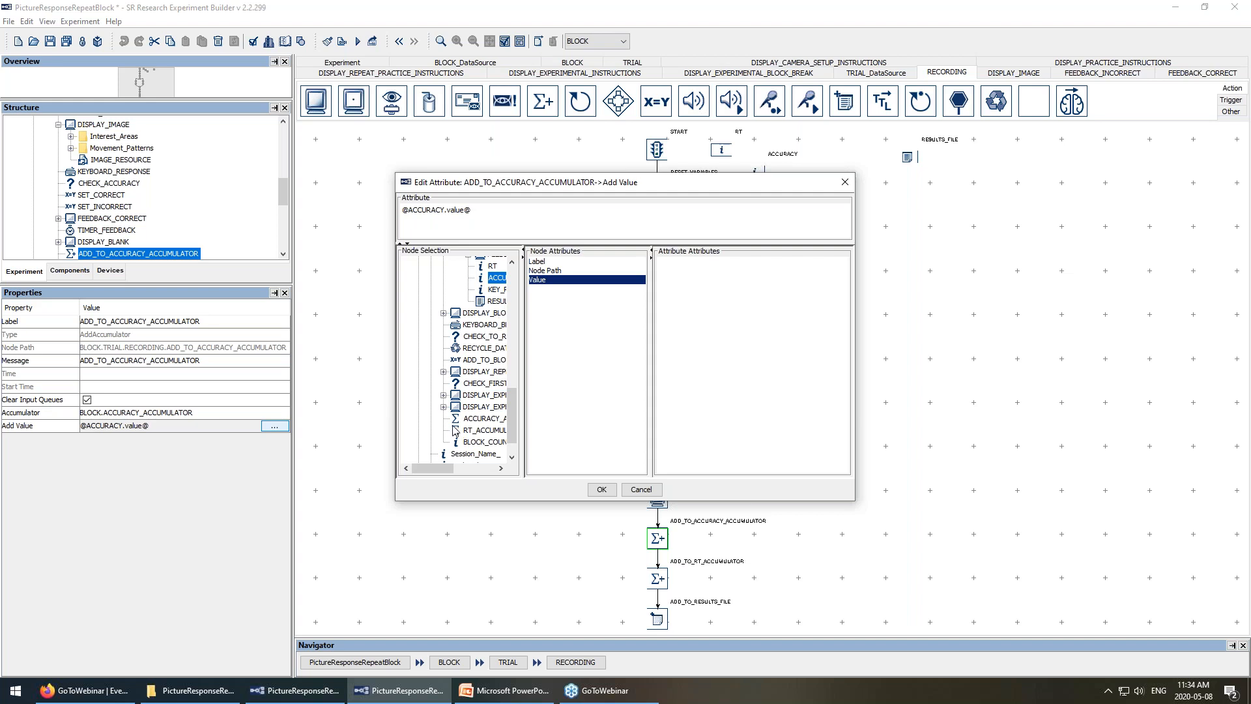
left_click_drag(440, 468, 456, 467)
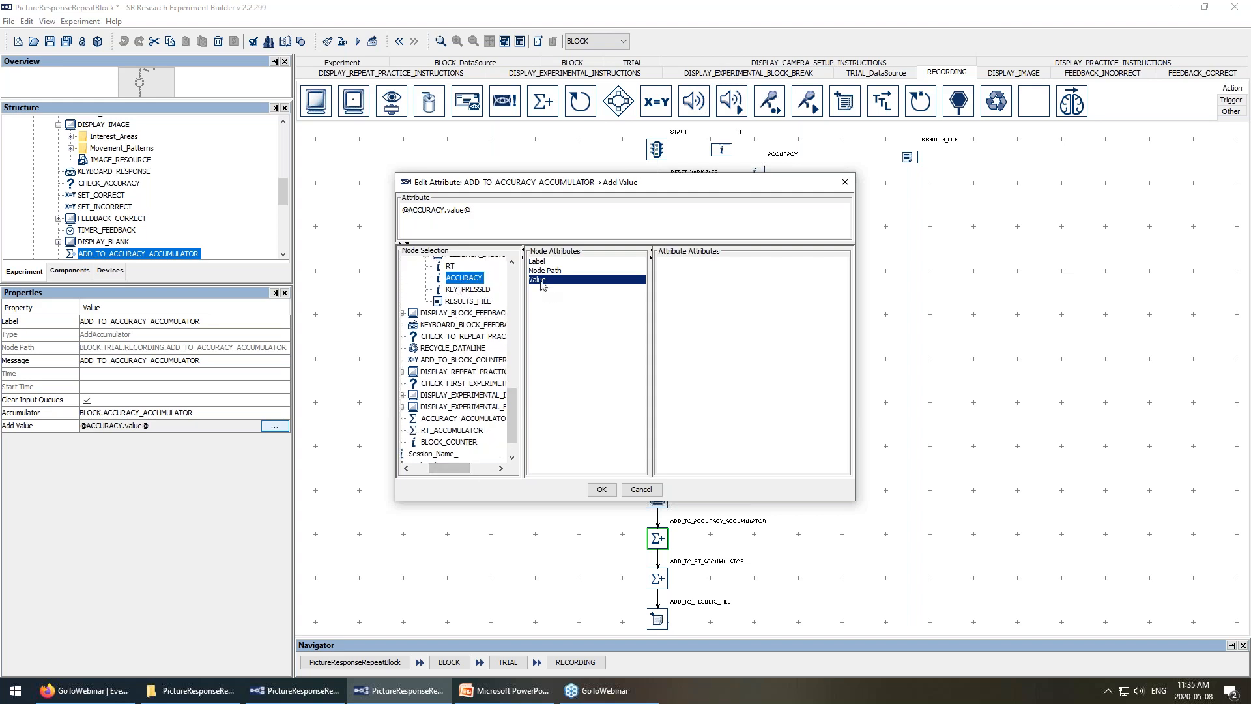
left_click(600, 490)
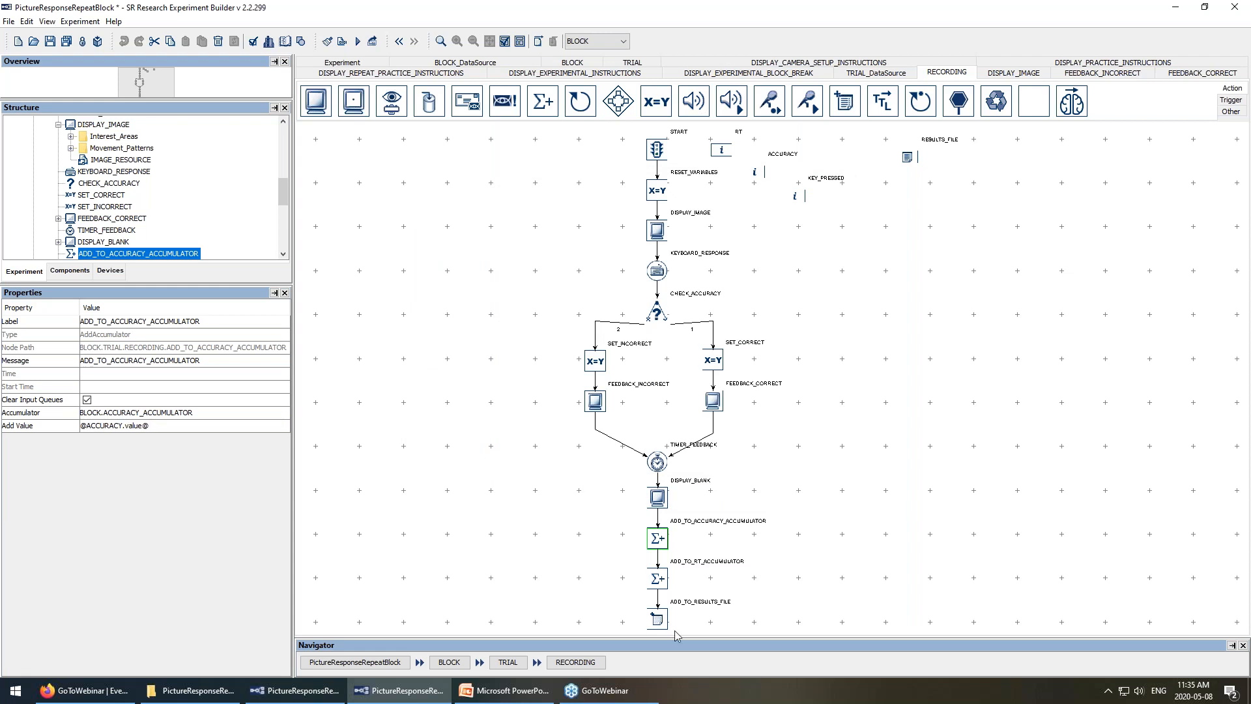
Review the ADD_TO_RT_ACCUMULATOR and ADD_TO_RESULTS_FILE properties, and return to the BLOCK diagram.
left_click(659, 584)
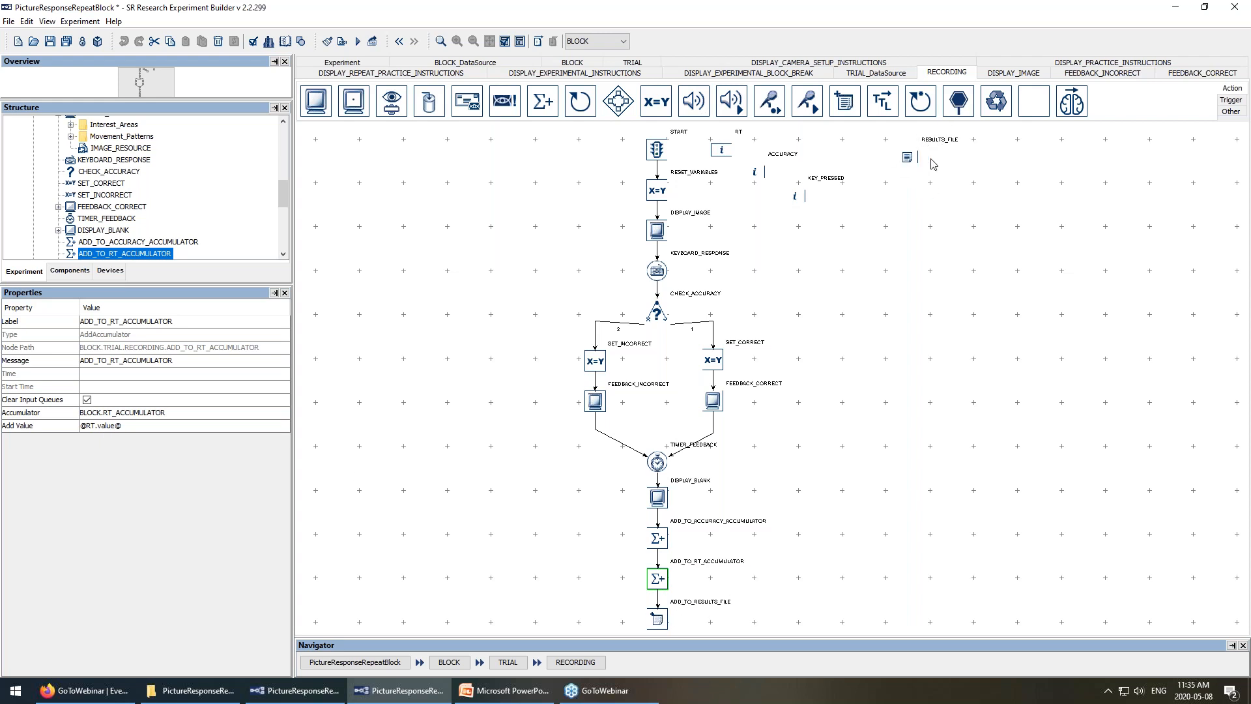
left_click(657, 622)
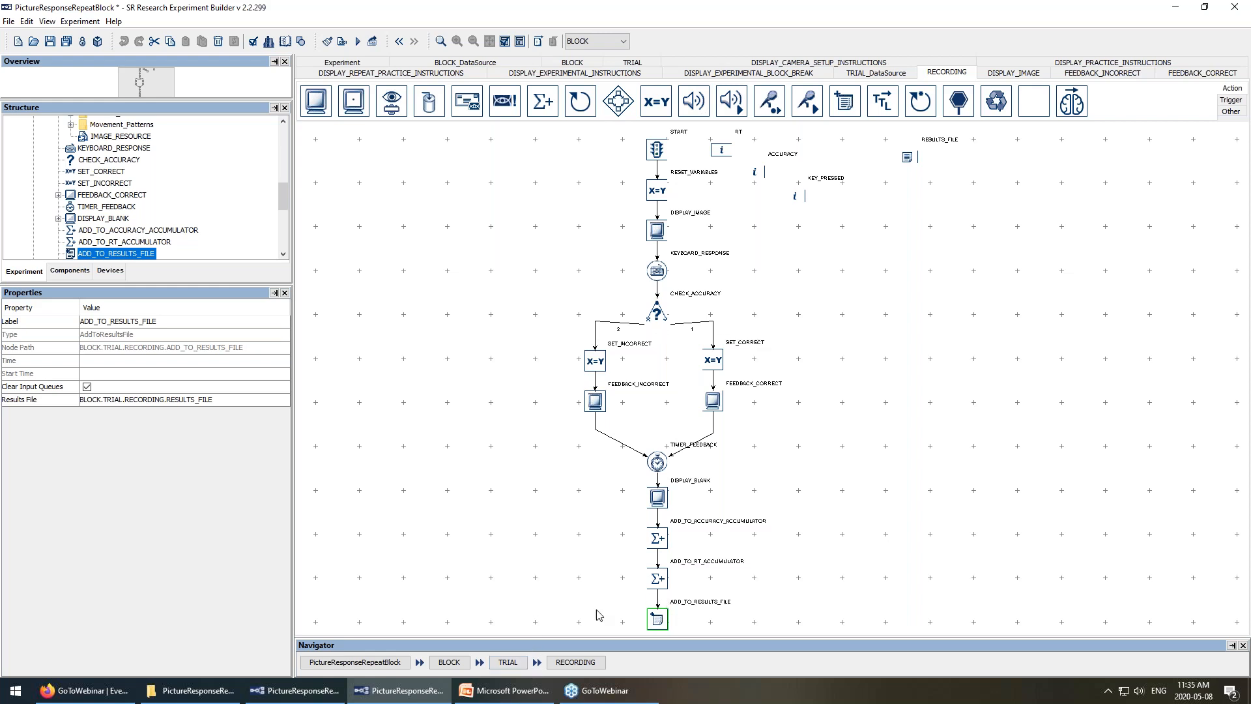
left_click(464, 663)
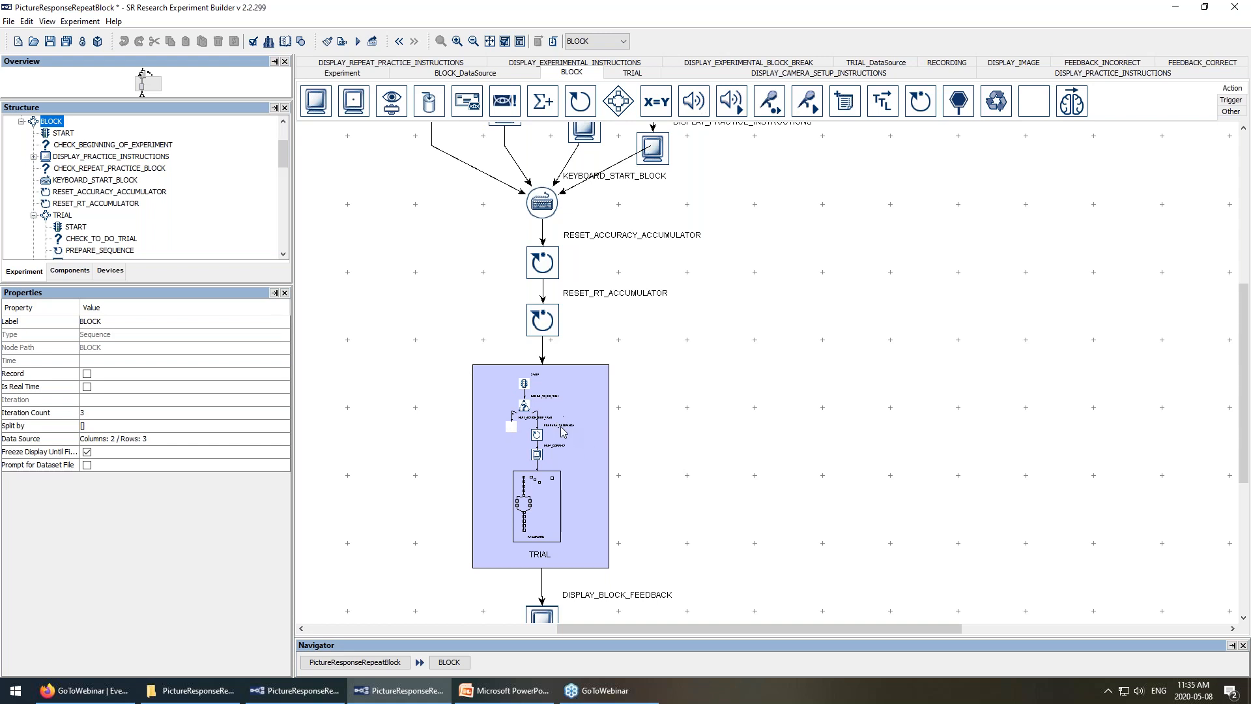
Open the DISPLAY_BLOCK_FEEDBACK screen and examine its block stats title, mean RT and percent correct text resources.
left_click_drag(1242, 336, 1242, 465)
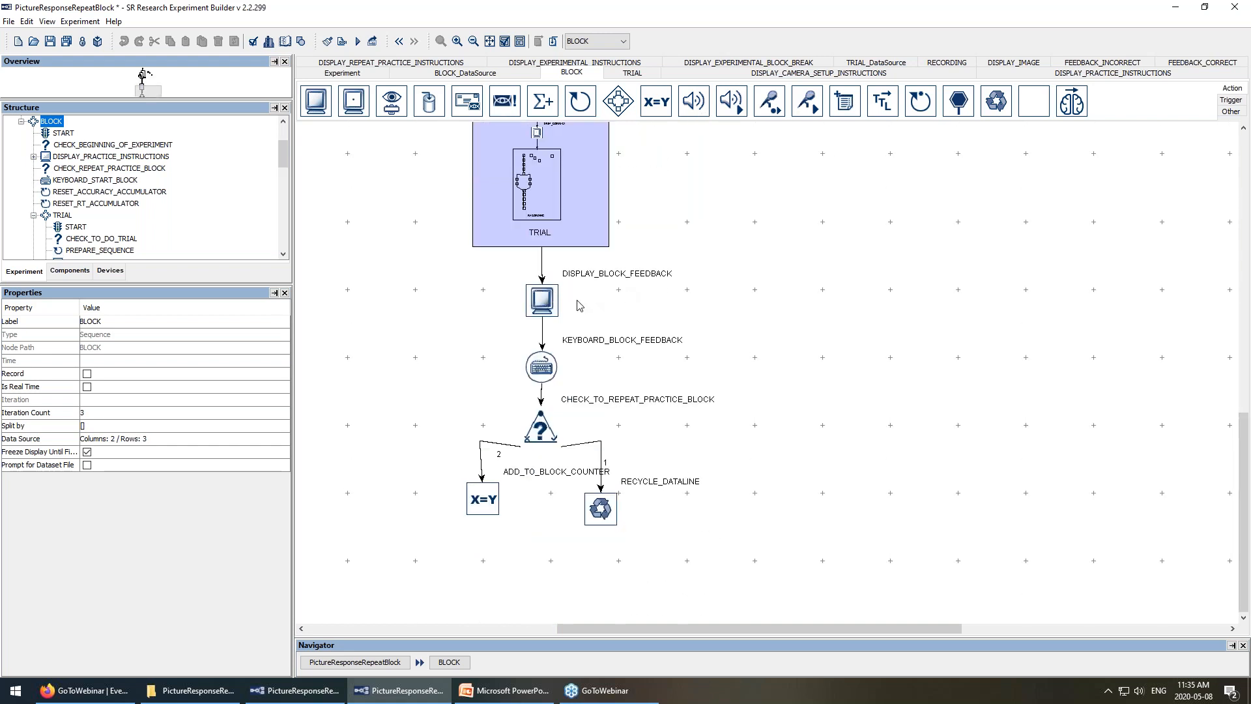
double_click(541, 300)
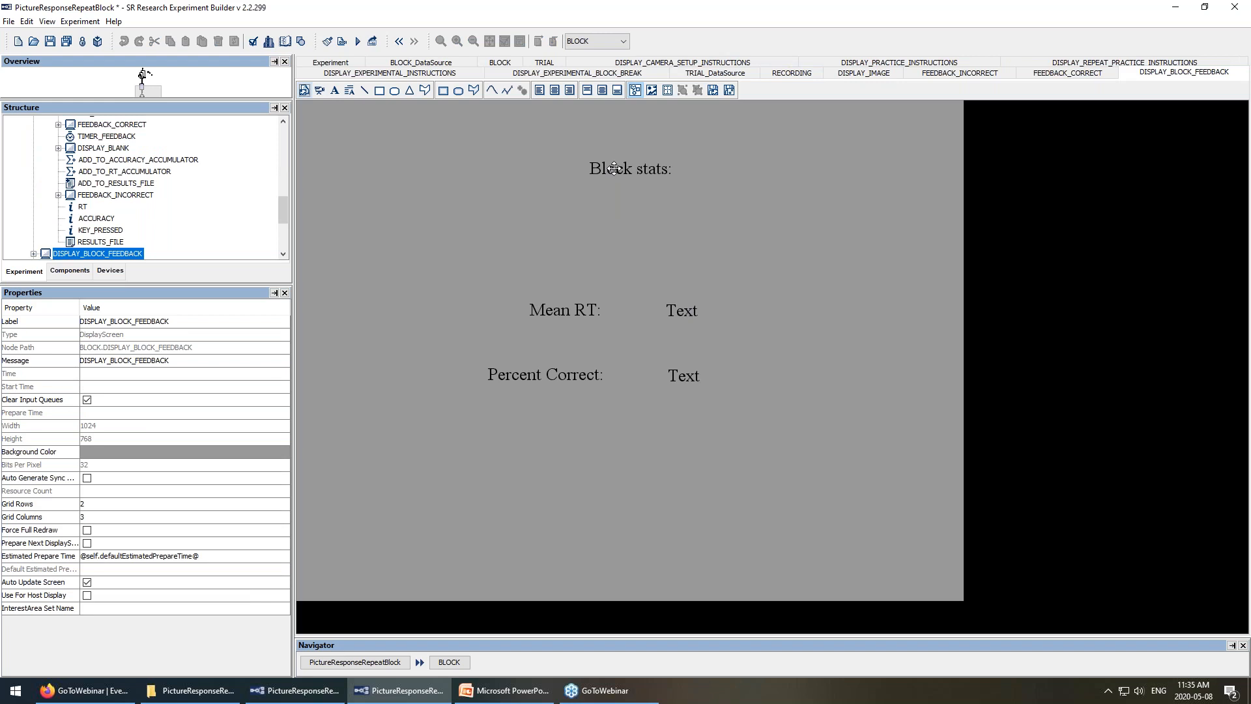
left_click(622, 171)
left_click(572, 312)
left_click(567, 371)
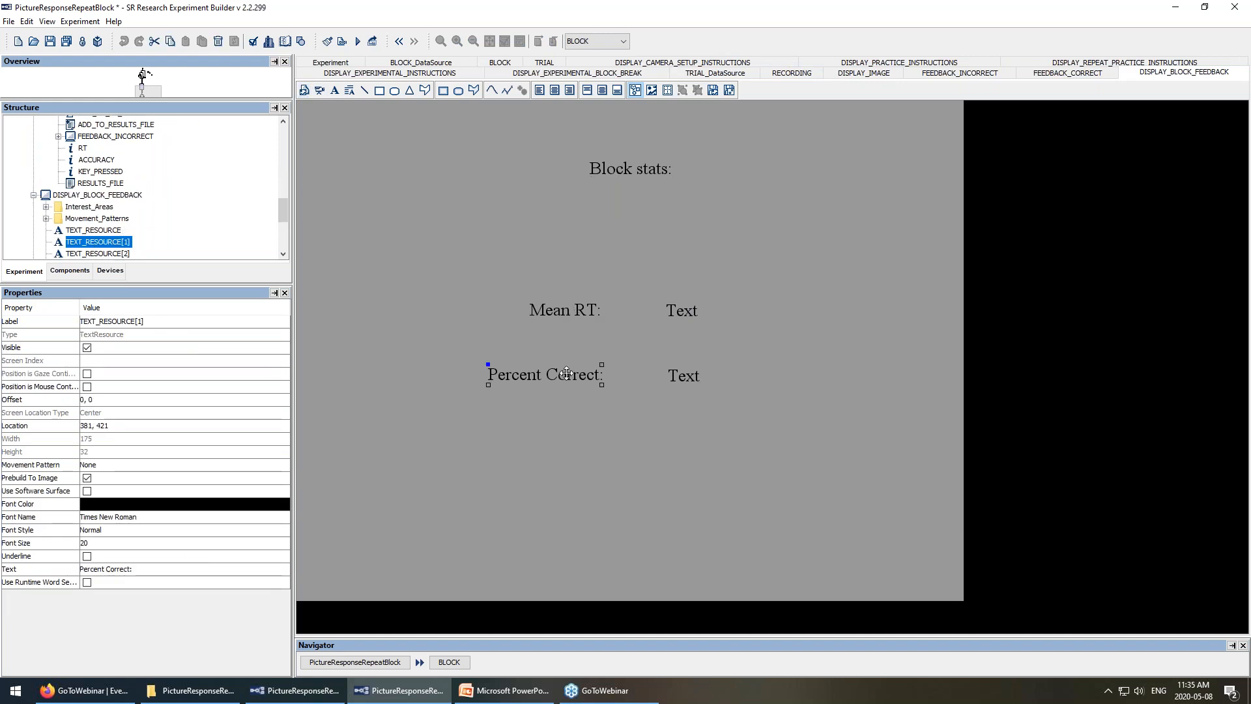
left_click(564, 311)
left_click(636, 174)
left_click(570, 314)
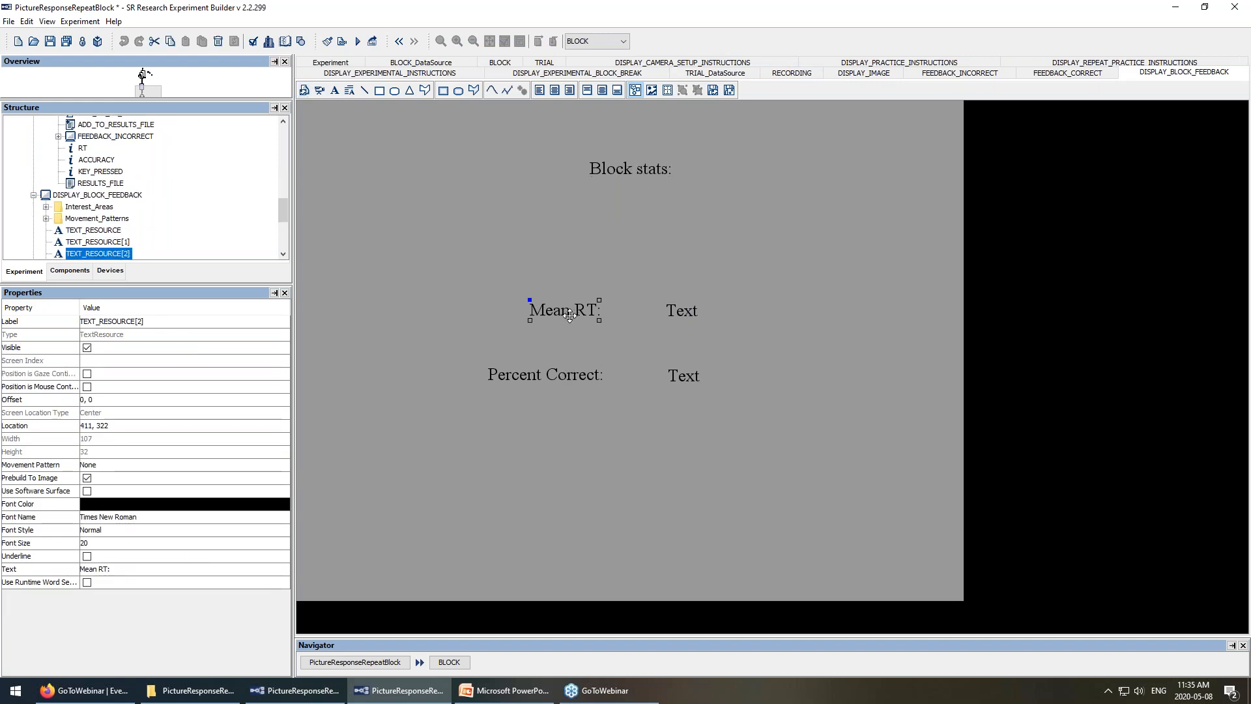
left_click(575, 377)
left_click(677, 313)
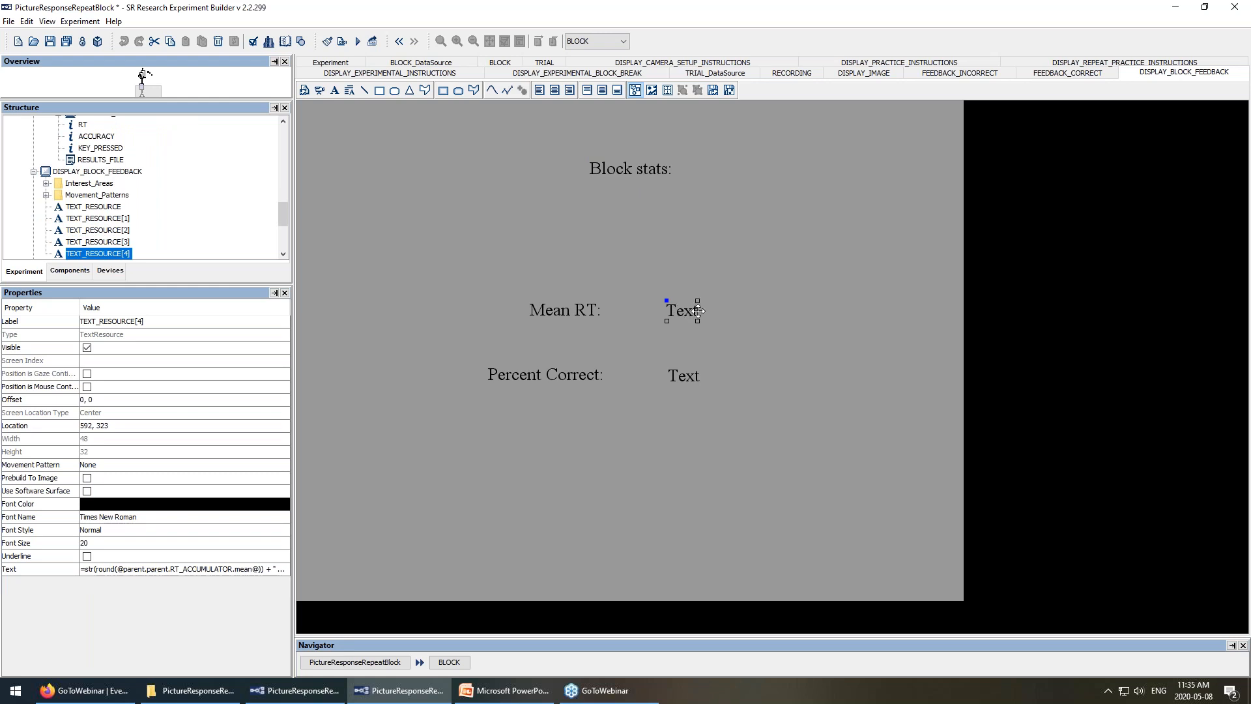
left_click(686, 374)
Inspect the expression behind the mean RT value text, highlighting its RT_ACCUMULATOR mean reference, and reselect the Mean RT label.
left_click(680, 309)
left_click(282, 571)
left_click(277, 570)
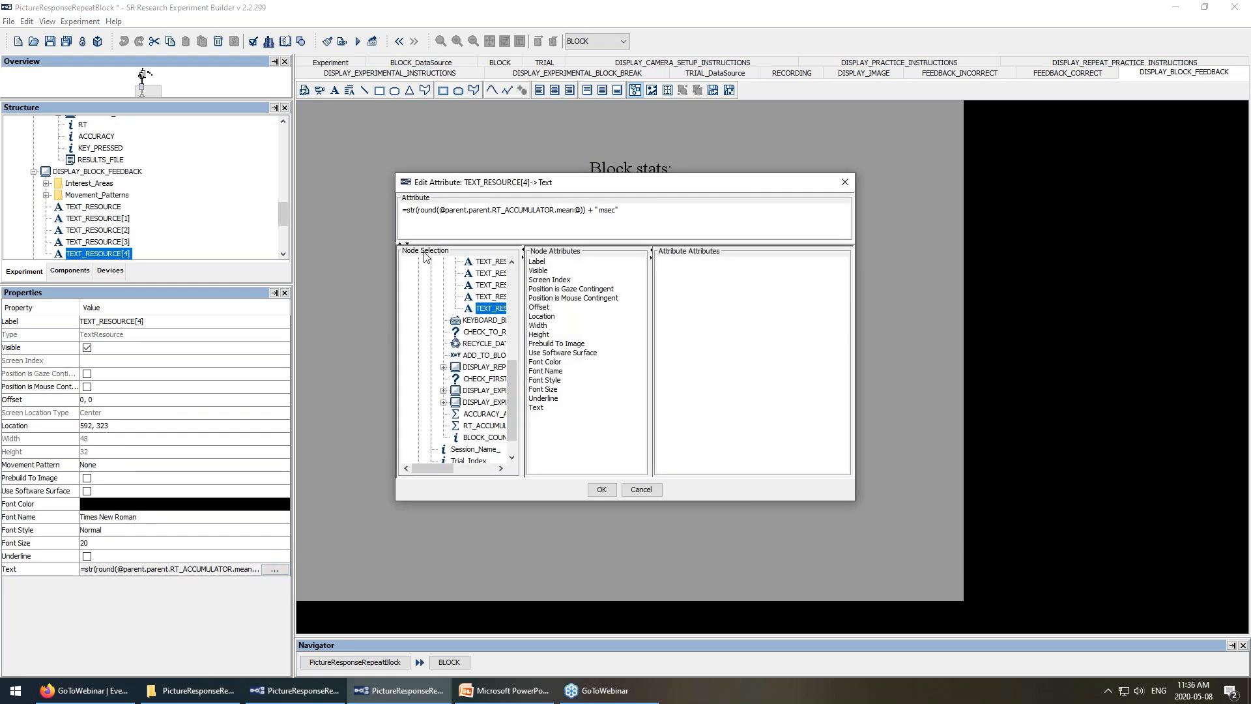
left_click_drag(439, 210, 582, 210)
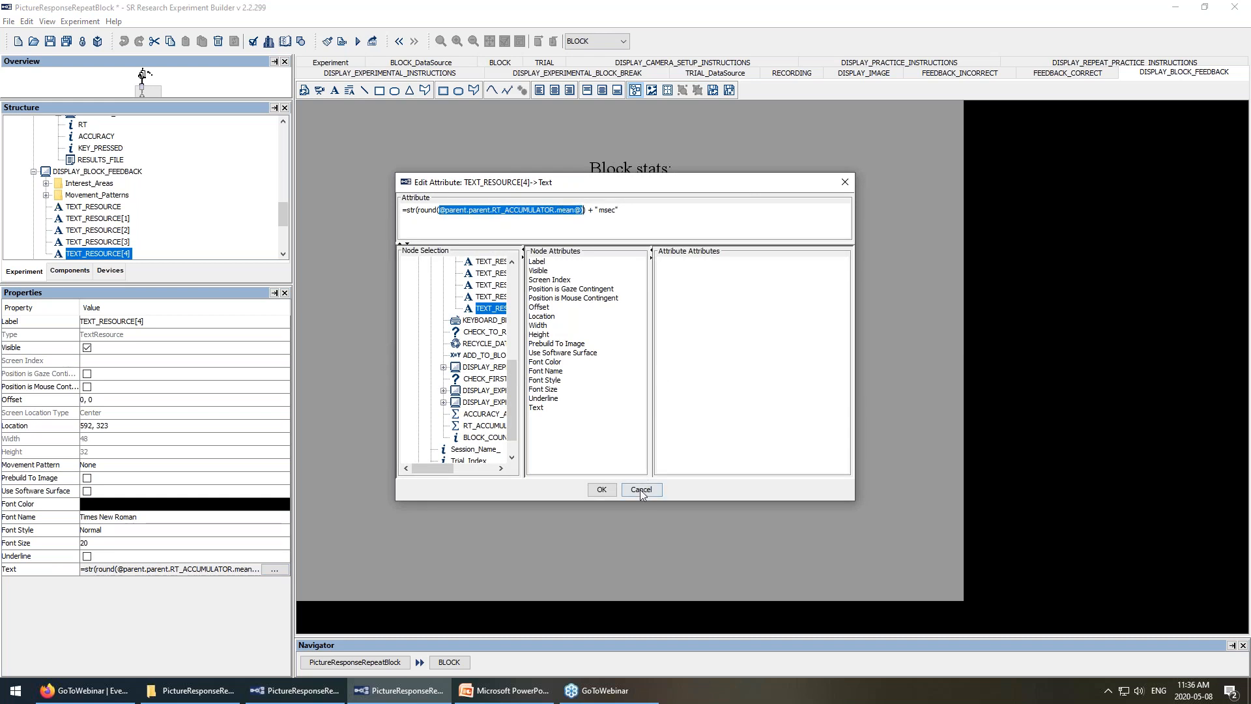
left_click(601, 490)
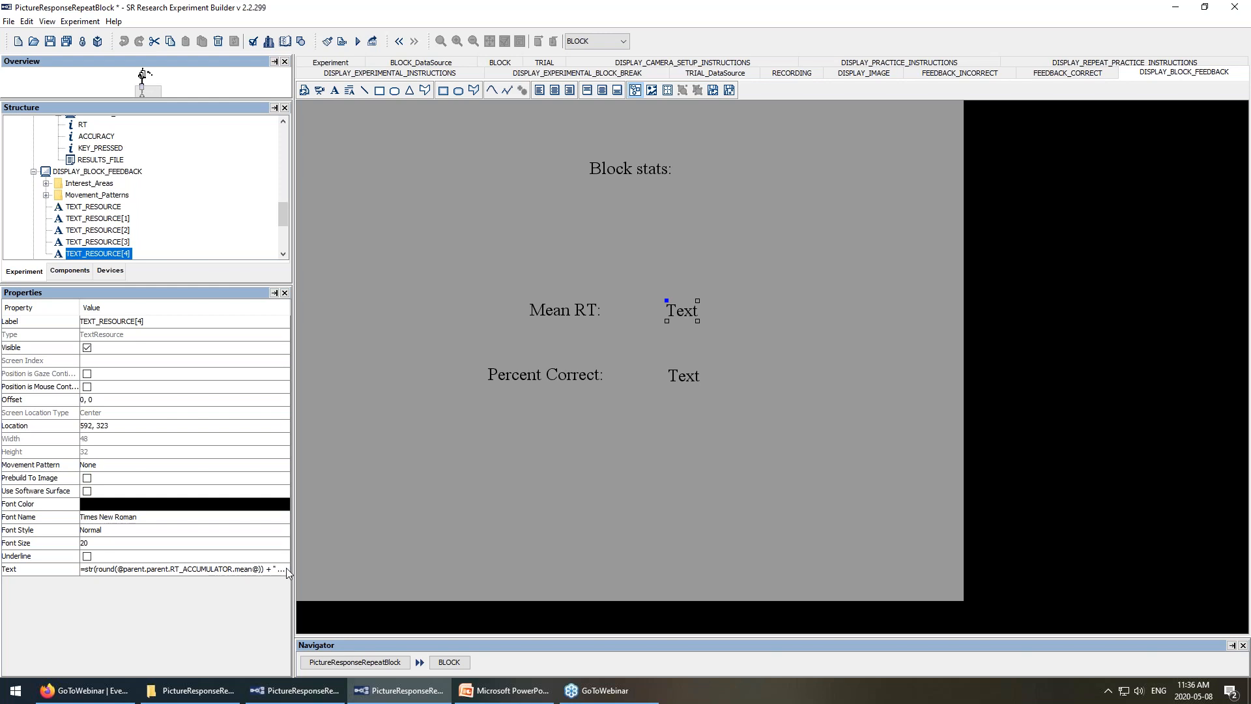
left_click(553, 307)
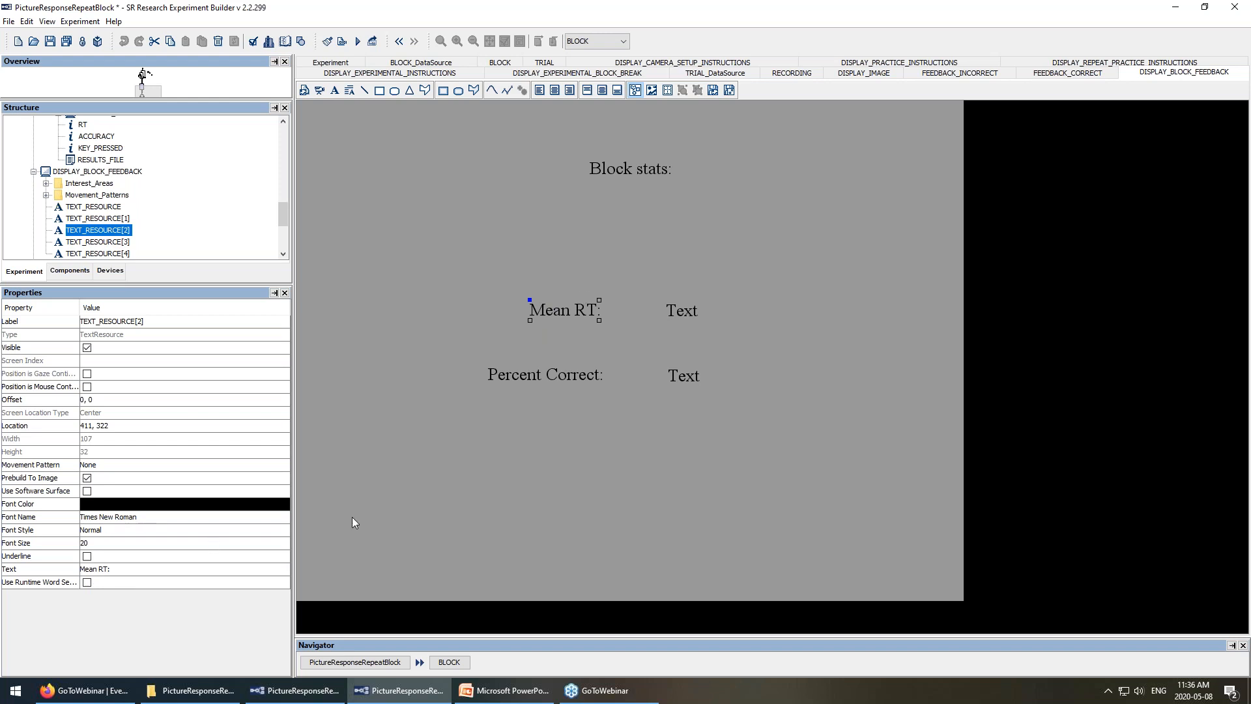
Open the mean RT value text's expression and highlight its reference to the RT_ACCUMULATOR mean.
left_click(674, 309)
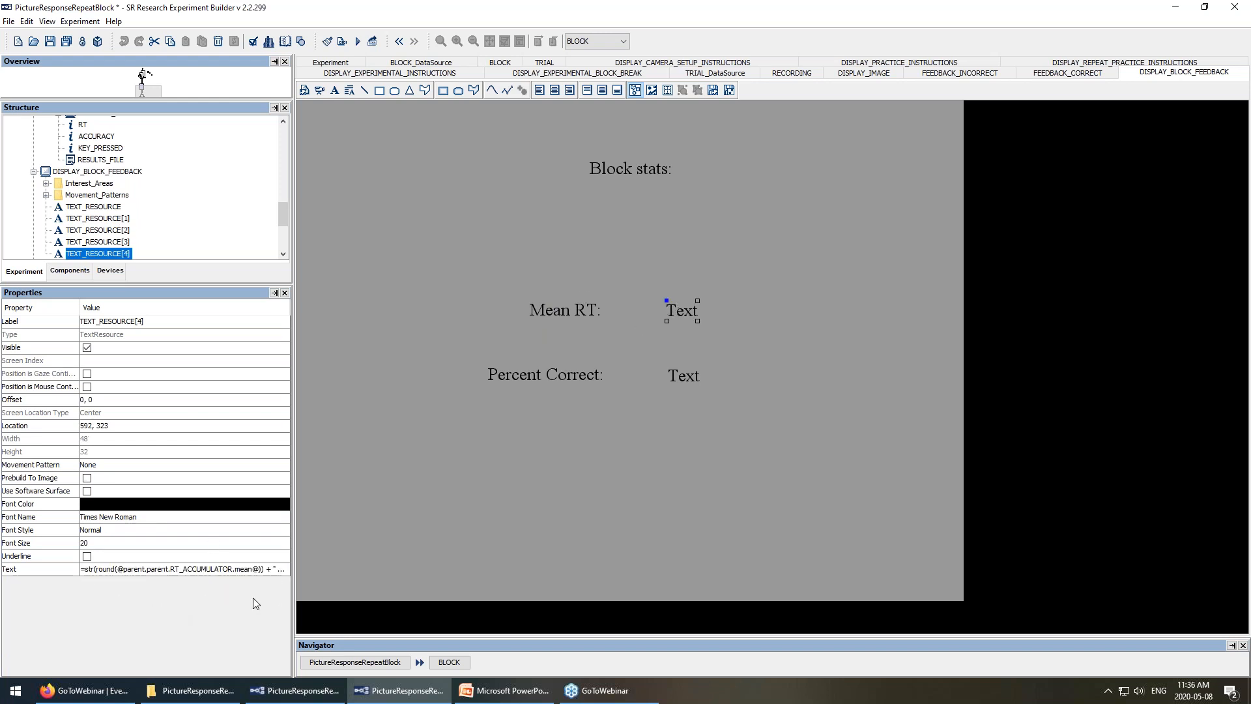
left_click(281, 571)
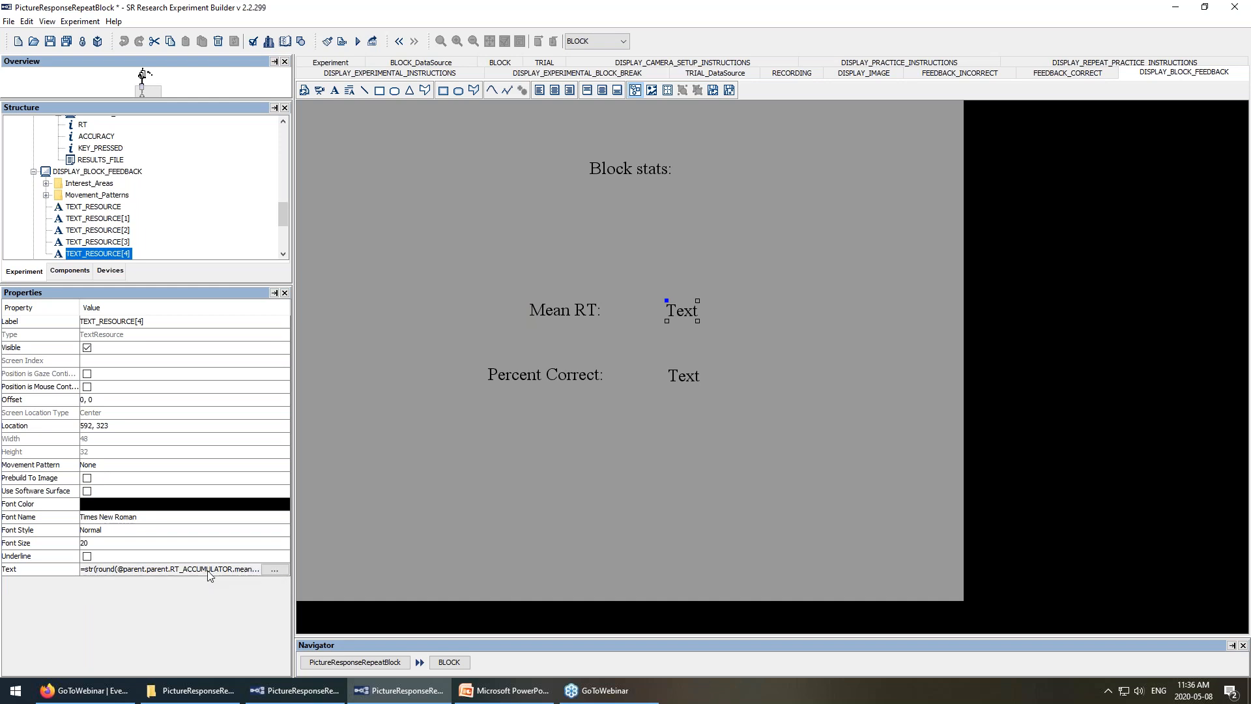
left_click(277, 571)
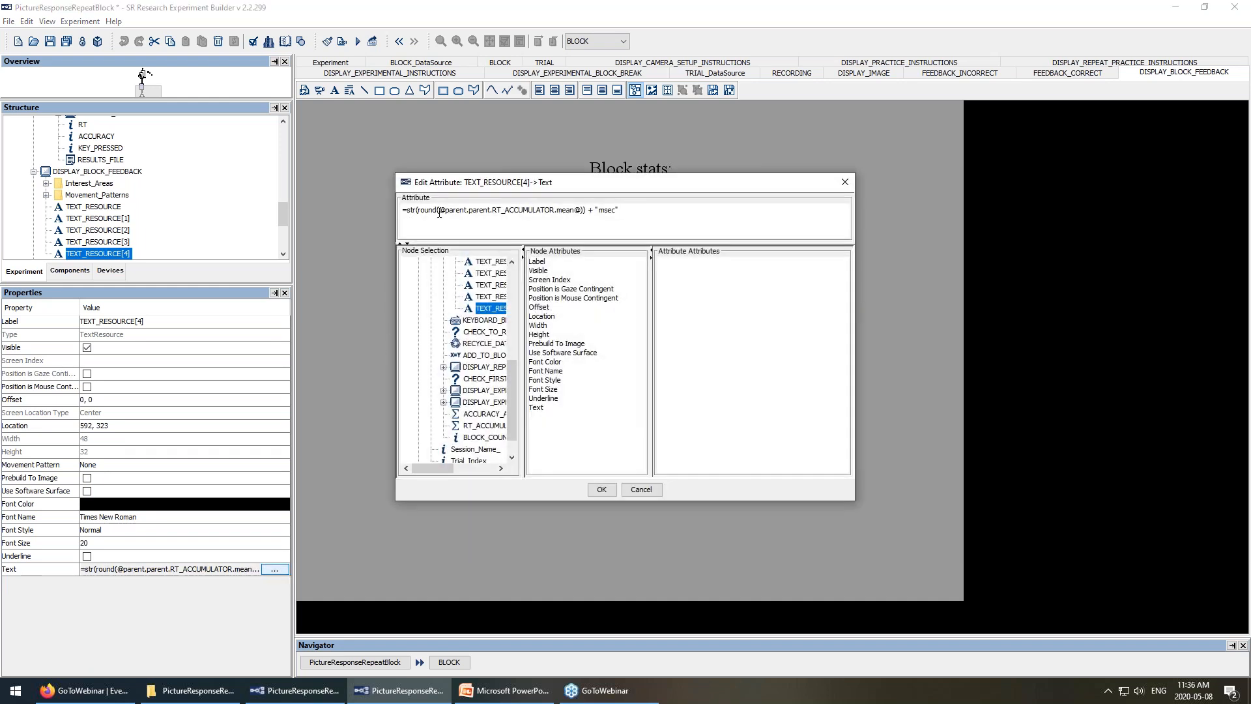
left_click_drag(439, 209, 580, 213)
left_click_drag(418, 210, 440, 209)
left_click(443, 211)
left_click_drag(441, 210, 581, 211)
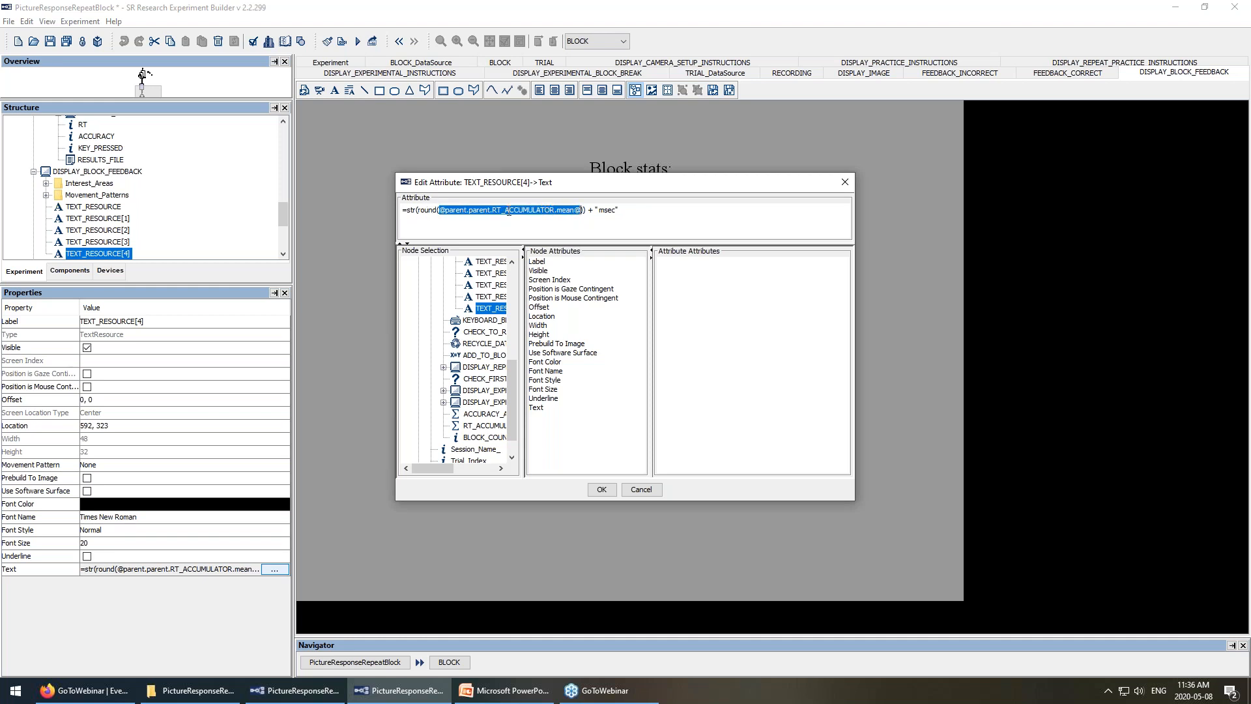
Examine the rounding, string conversion and "msec" suffix in the mean RT expression, and close the attribute editor.
left_click_drag(417, 210, 585, 213)
left_click(446, 212)
left_click_drag(407, 214, 585, 215)
left_click(592, 210)
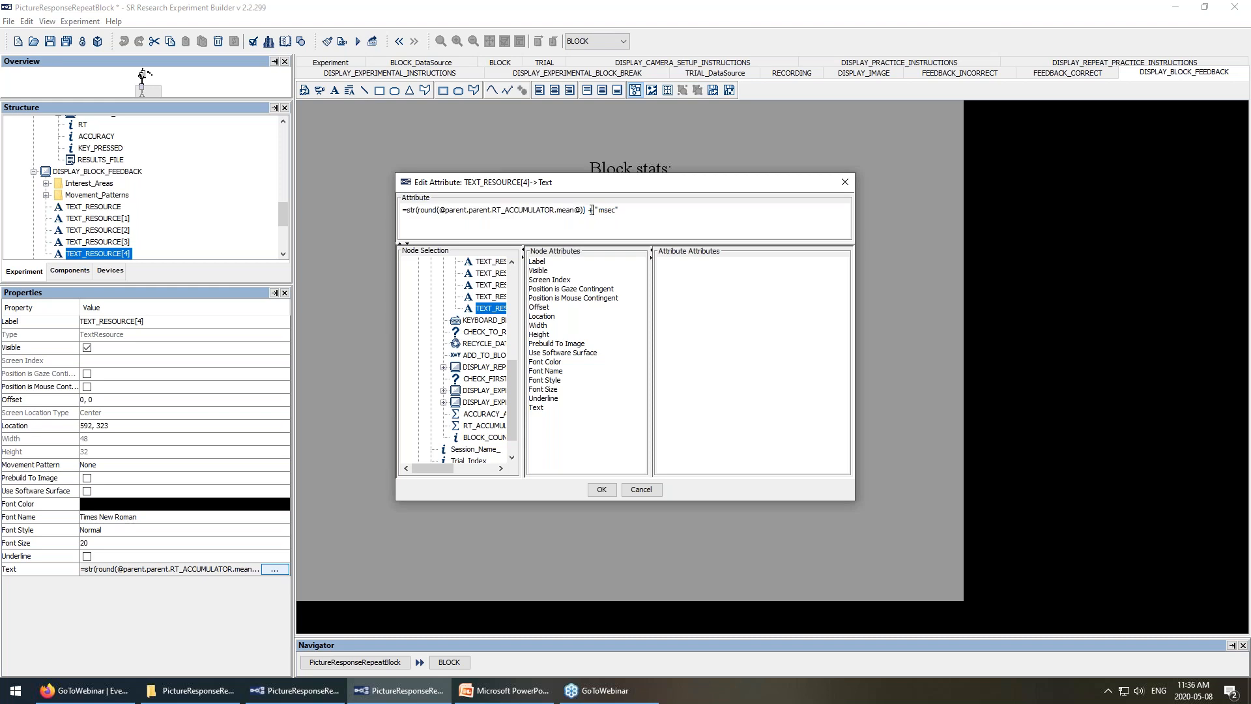
left_click_drag(601, 208, 622, 208)
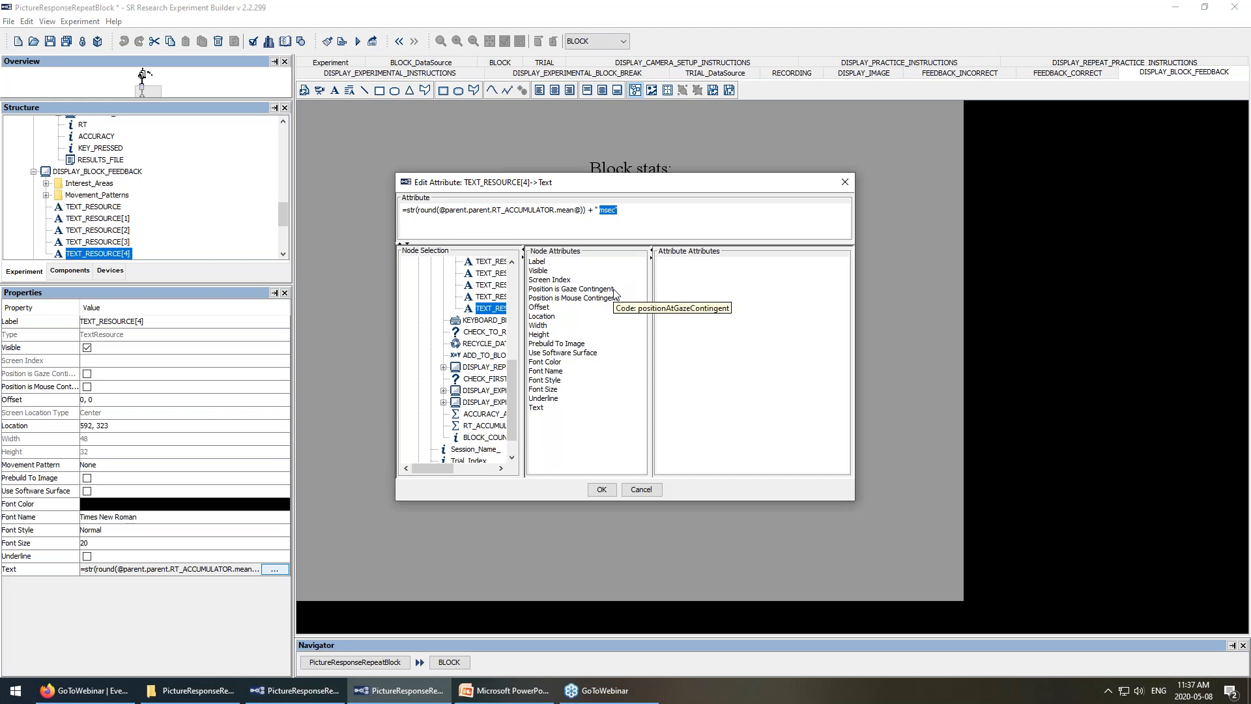
left_click(600, 490)
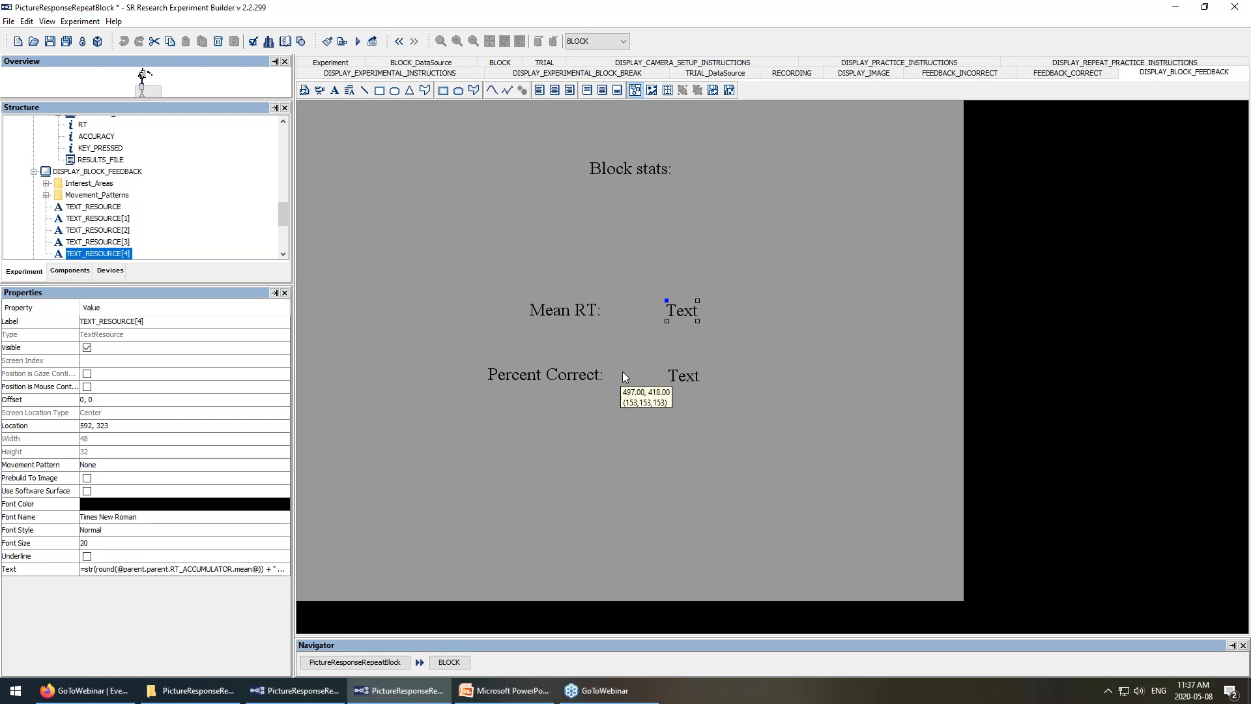
Inspect the percent correct value text's expression, highlighting the ACCURACY_ACCUMULATOR mean multiplied by 100 and the "%" suffix, and close it.
left_click(684, 376)
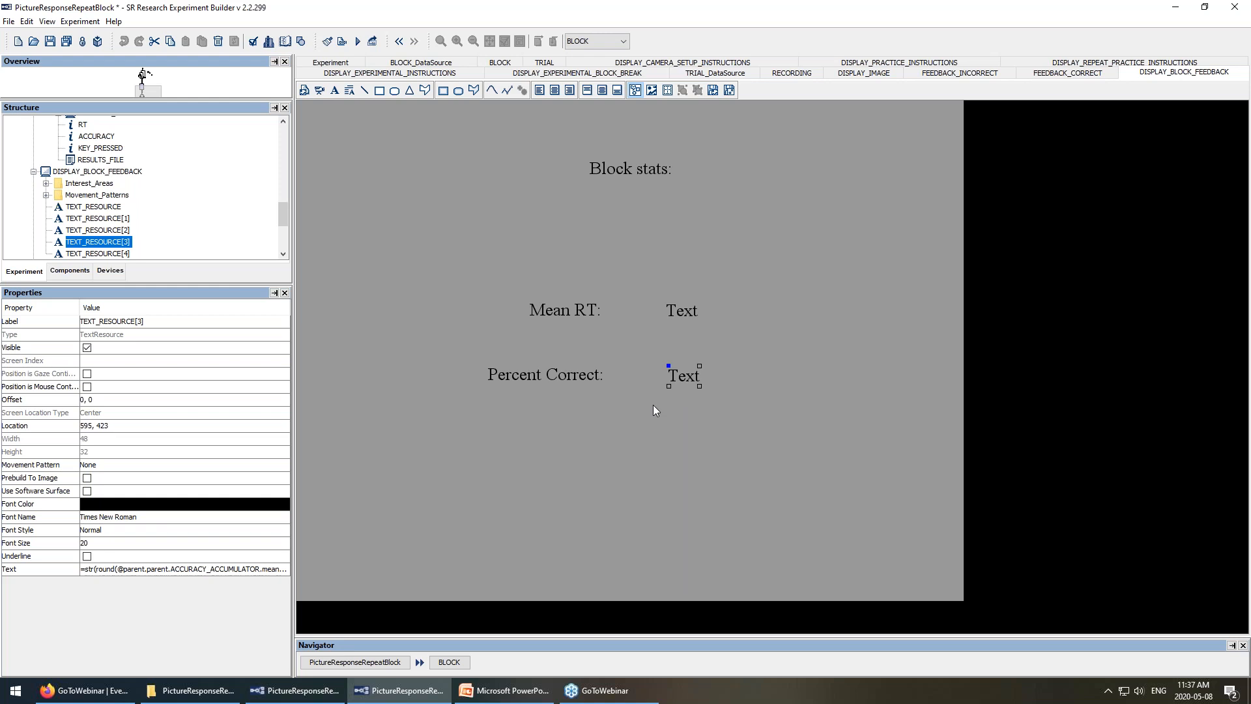
left_click(279, 570)
left_click(279, 569)
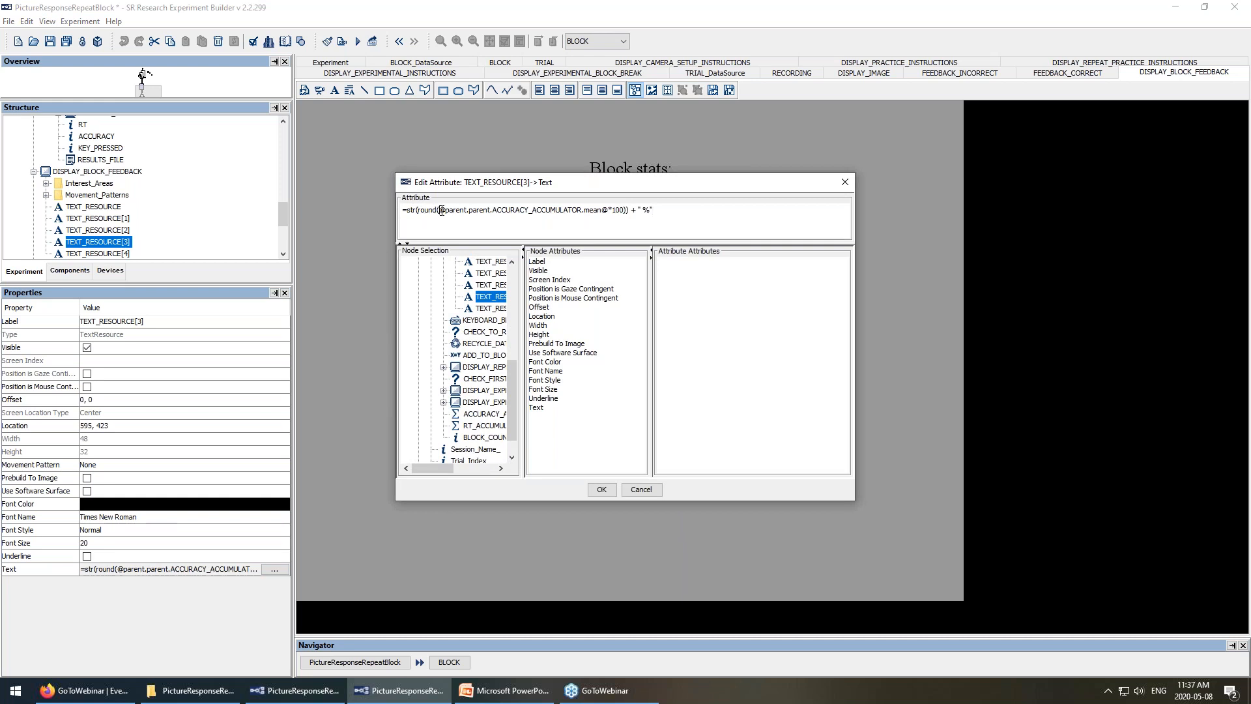
left_click_drag(438, 209, 627, 209)
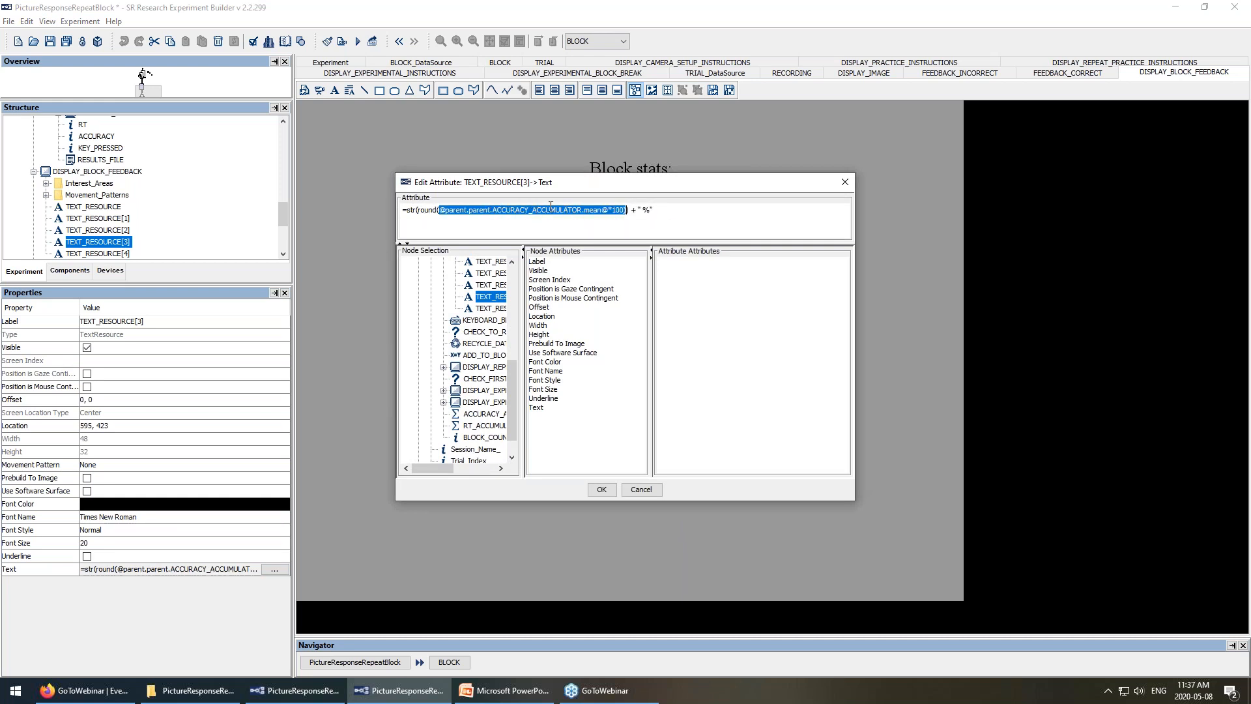
left_click(602, 209)
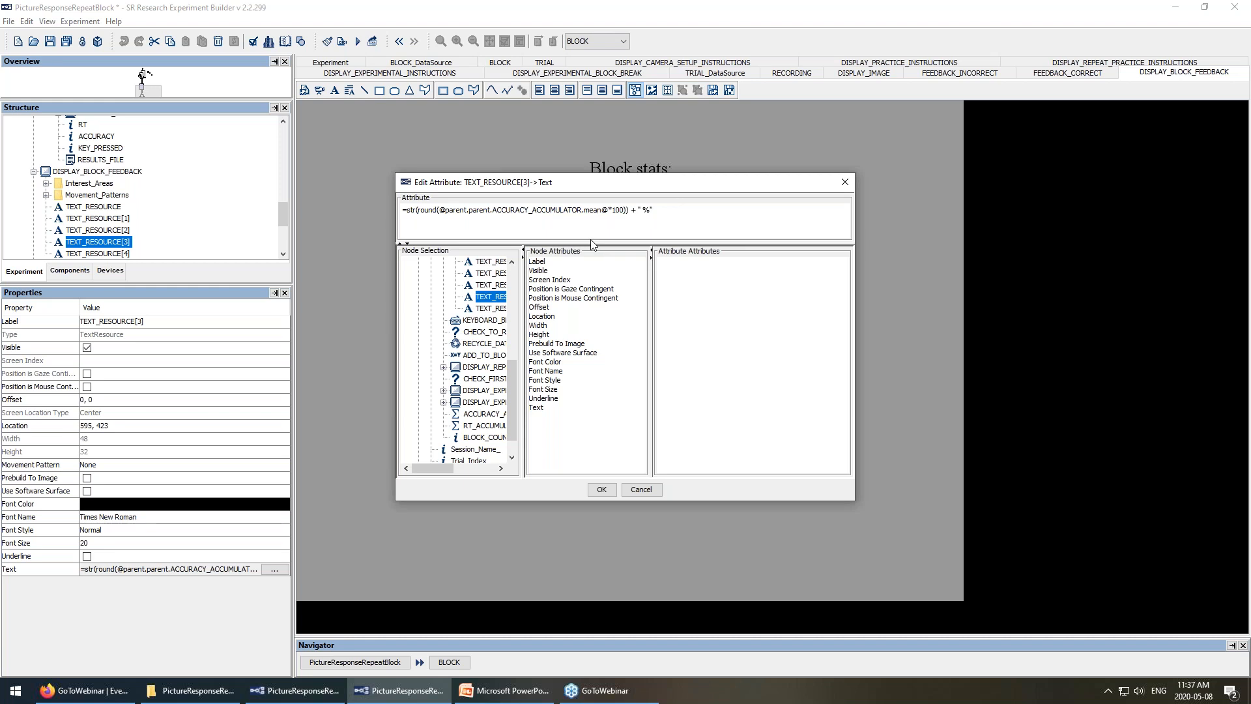
left_click_drag(644, 209, 656, 213)
left_click(675, 205)
triple_click(664, 208)
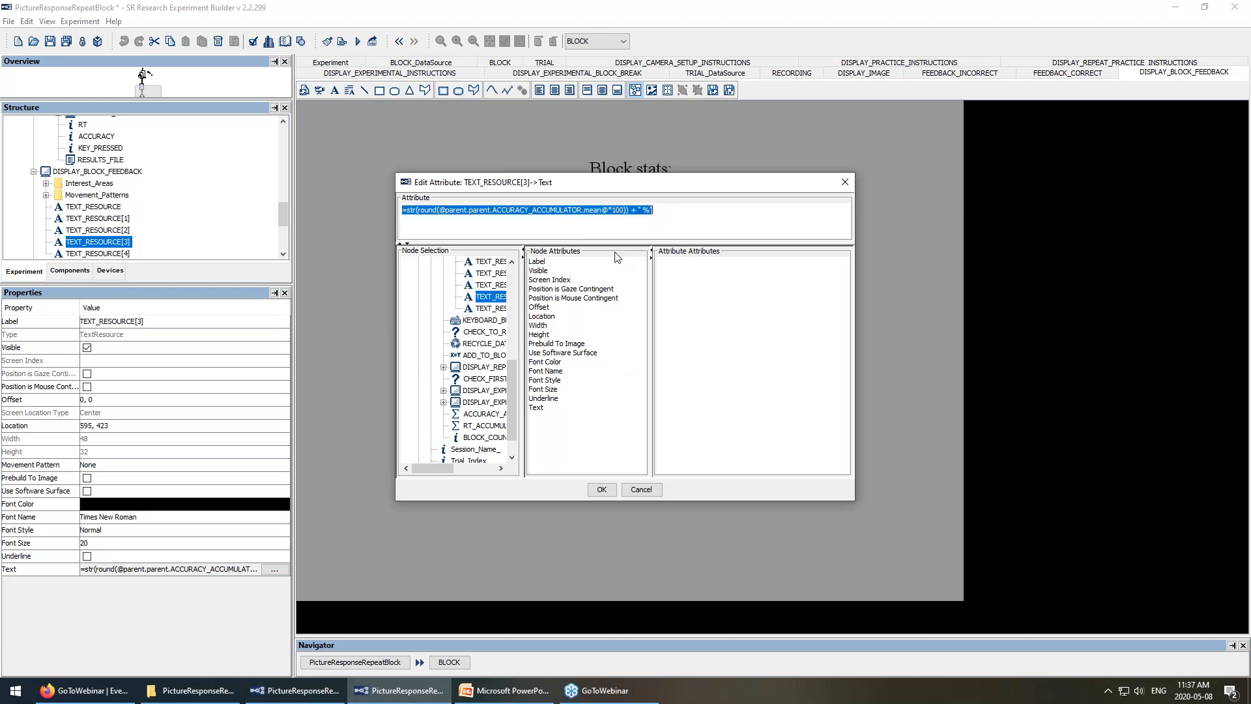
left_click(615, 490)
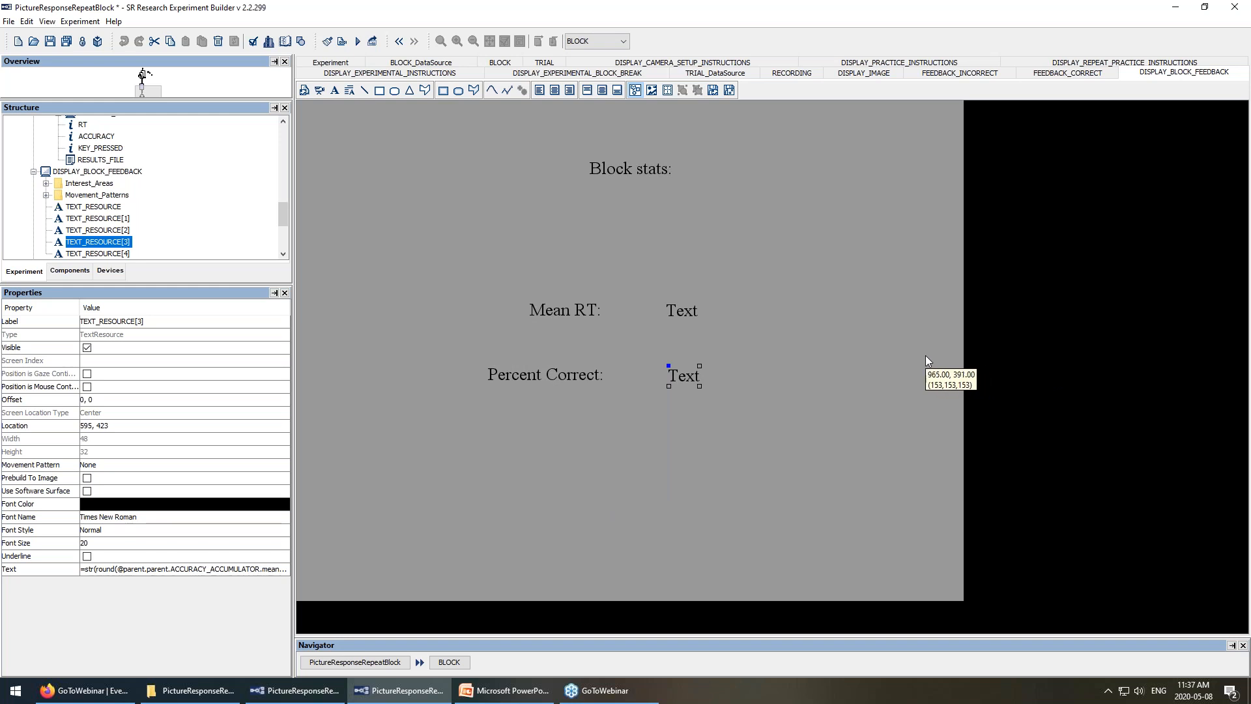
In the BLOCK diagram, review KEYBOARD_BLOCK_FEEDBACK and compare CHECK_TO_REPEAT_PRACTICE_BLOCK's evaluations with the practice row in BLOCK_DataSource.
left_click(448, 661)
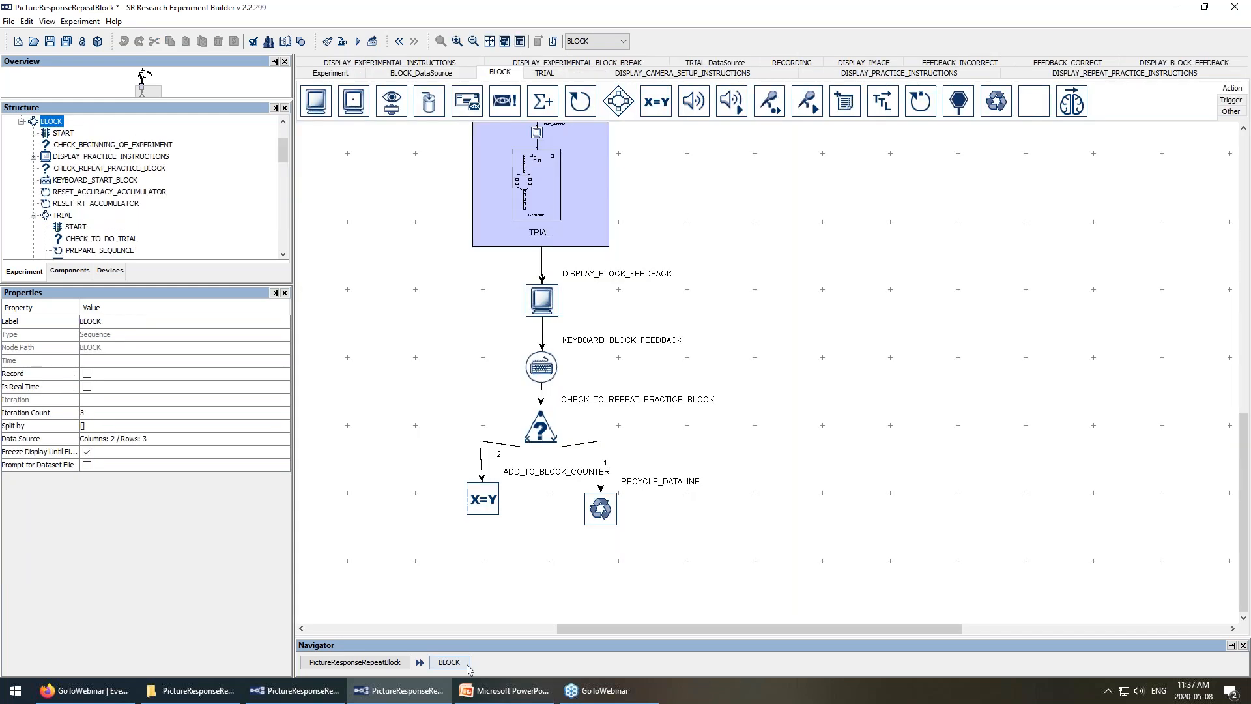
left_click(540, 366)
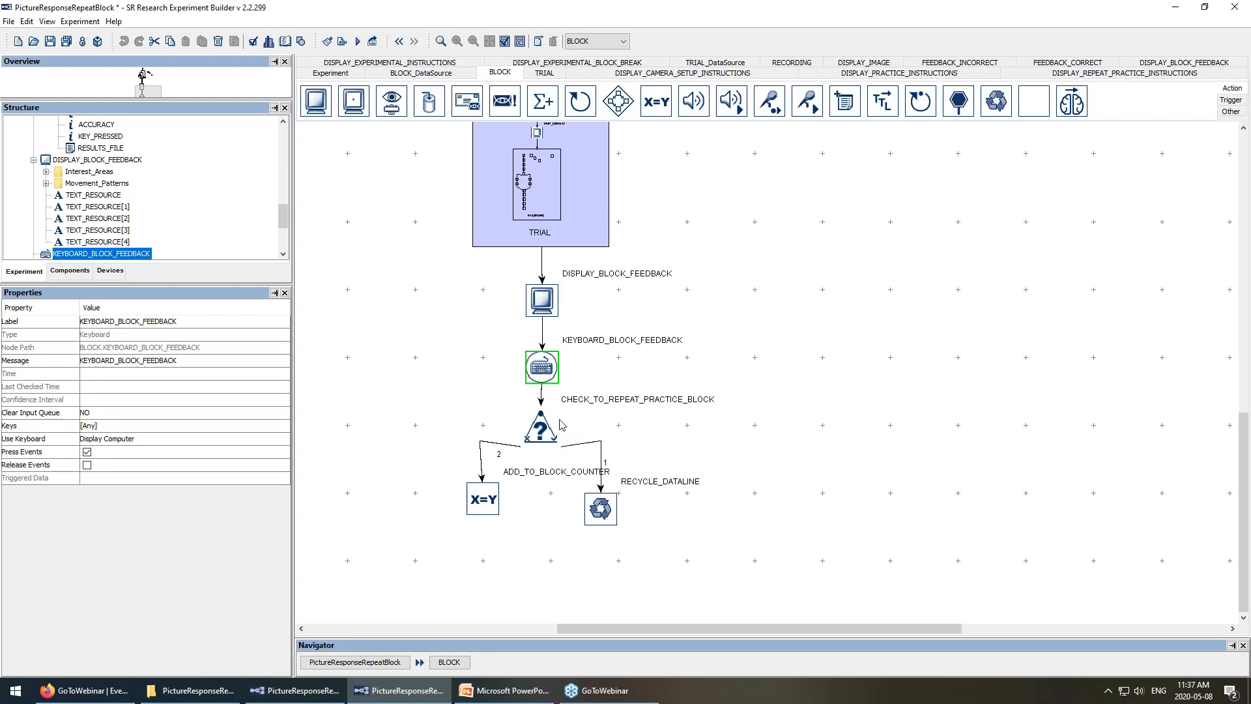
left_click(549, 431)
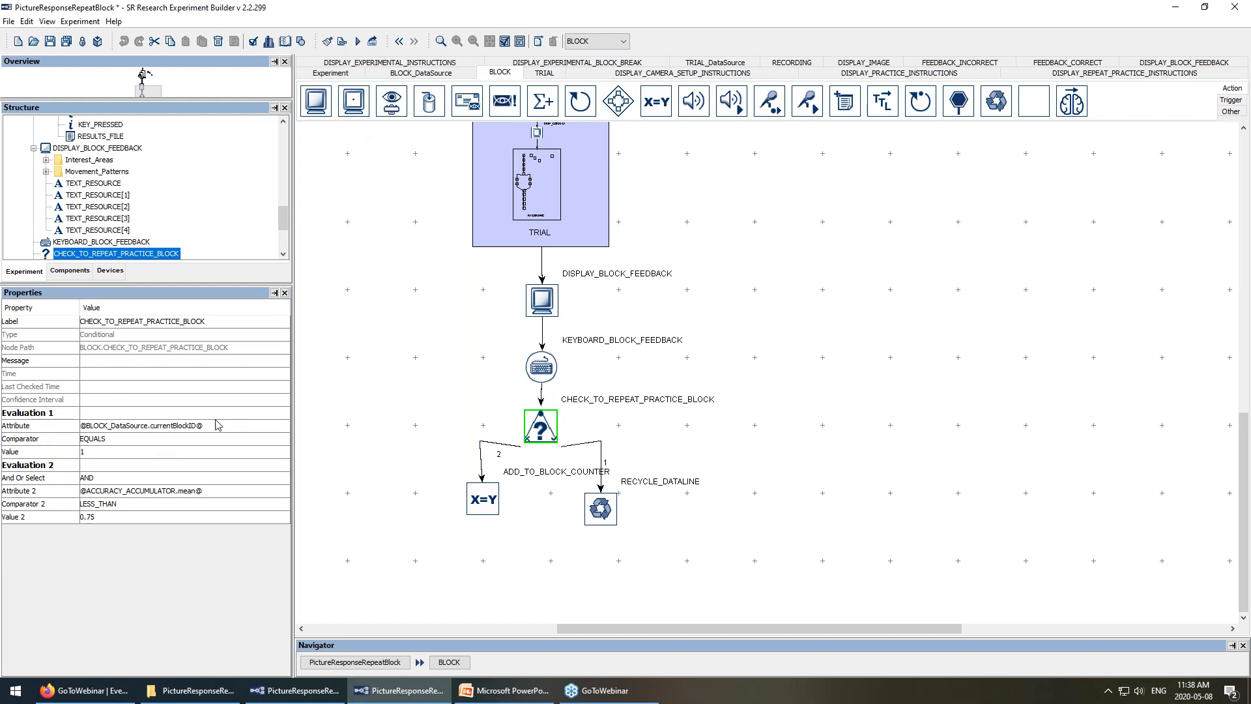
left_click(407, 74)
left_click(435, 234)
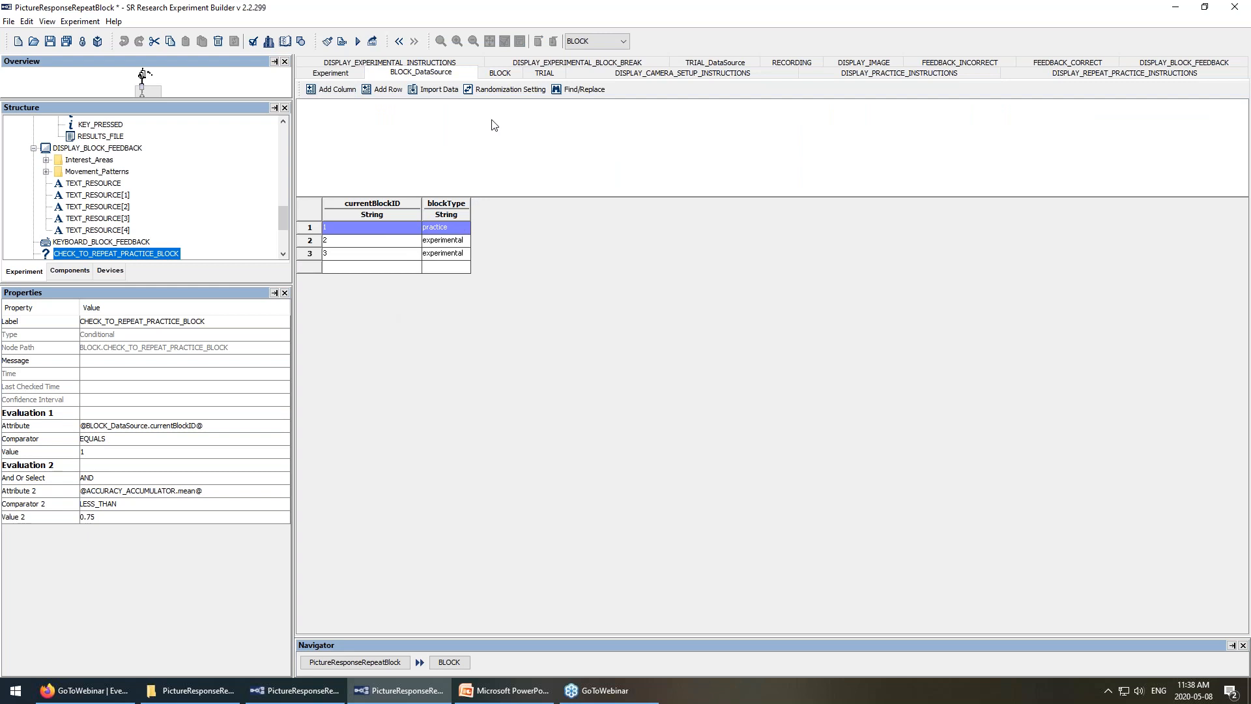
left_click(500, 73)
left_click(540, 427)
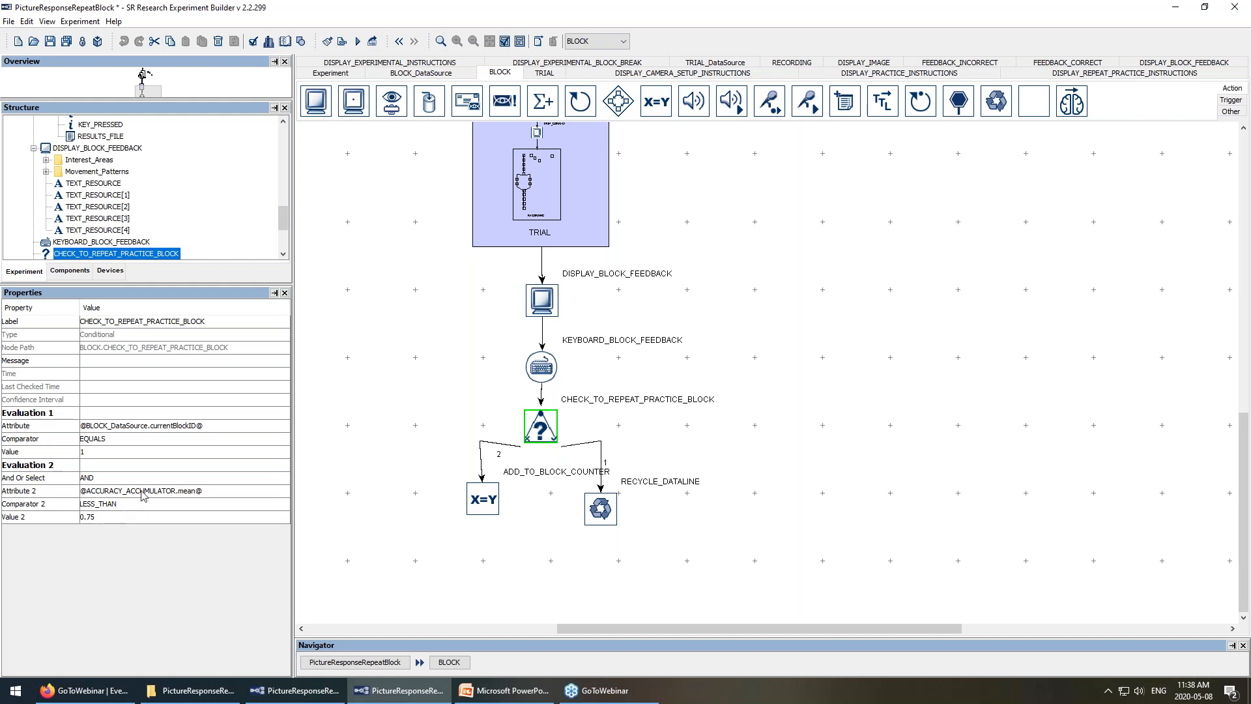
Review the two branches of CHECK_TO_REPEAT_PRACTICE_BLOCK: the RECYCLE_DATALINE properties and ADD_TO_BLOCK_COUNTER's attribute-value list.
left_click(611, 519)
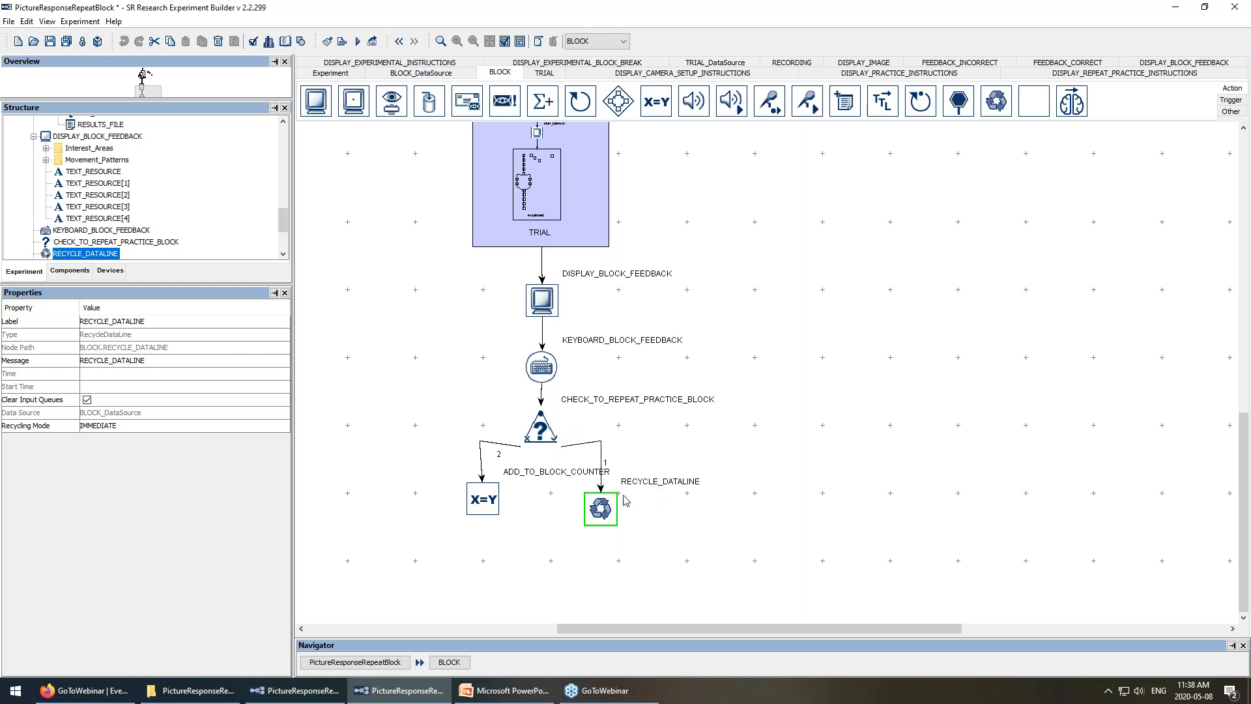
left_click(550, 434)
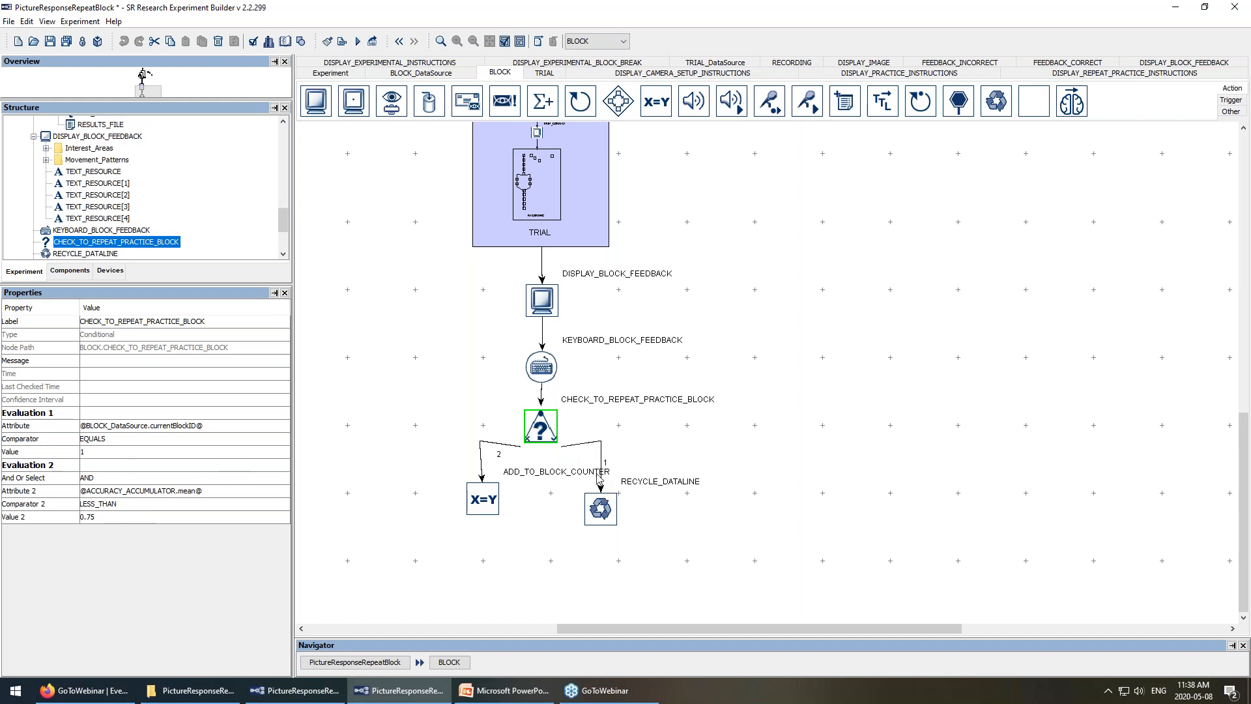
left_click(493, 503)
left_click(143, 414)
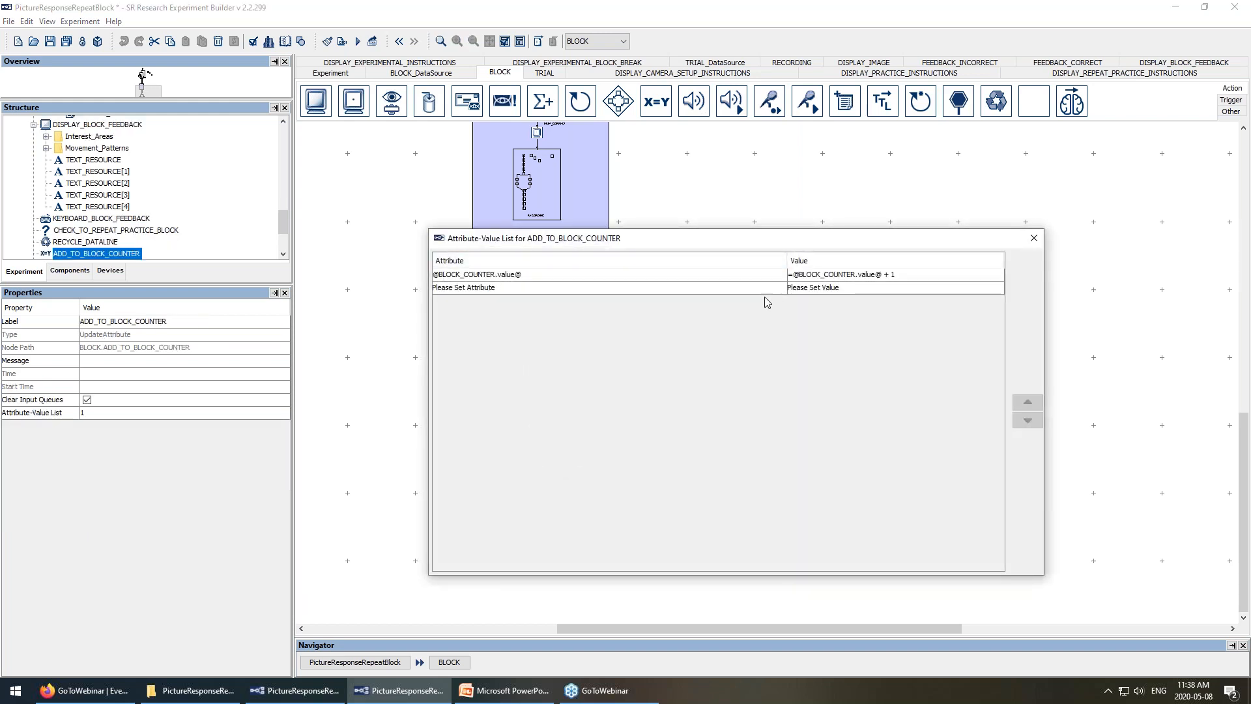
left_click(1034, 238)
Review the conditional for the first experimental block and the DISPLAY_EXPERIMENTAL_BLOCK_BREAK screen, and return to the BLOCK diagram.
left_click_drag(1247, 469, 1249, 240)
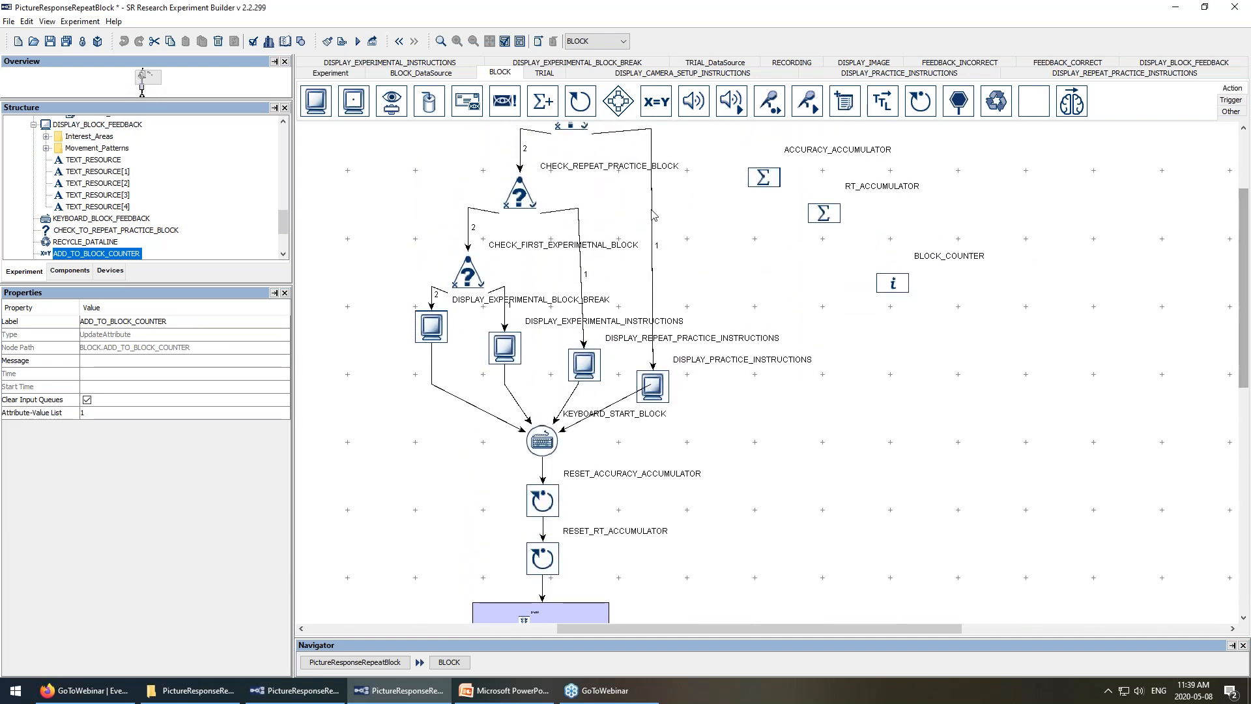
left_click(467, 270)
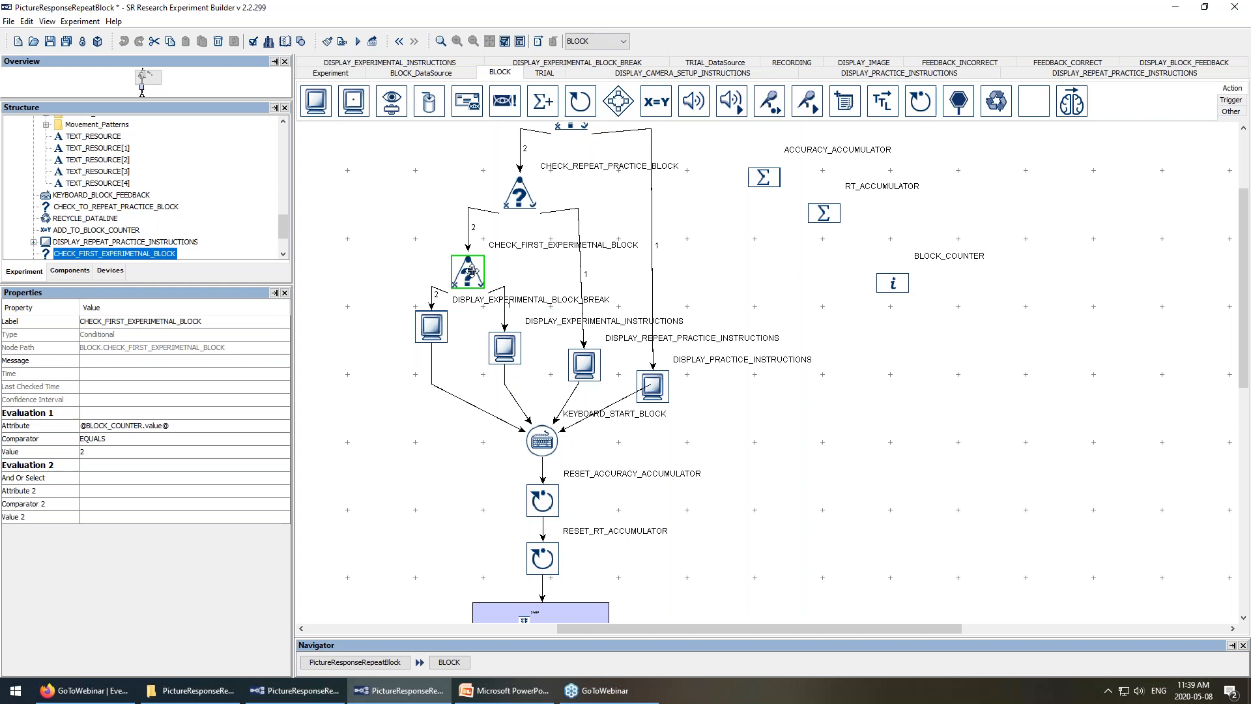
double_click(433, 327)
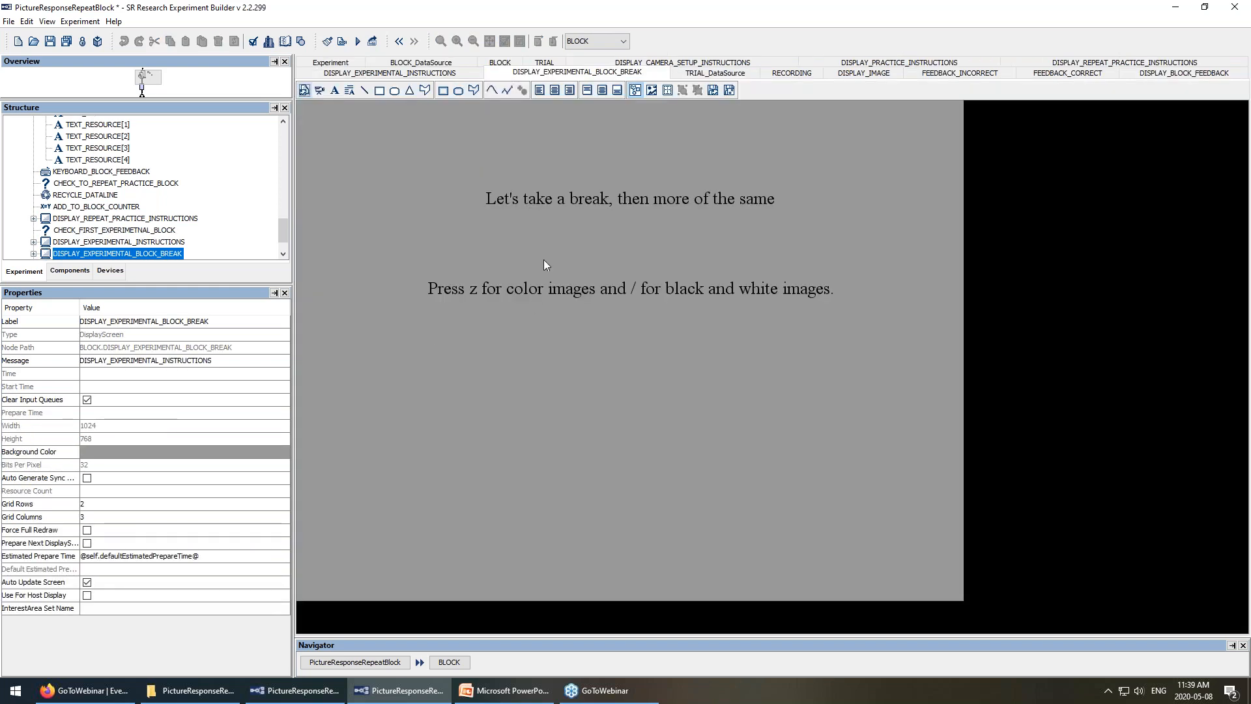
left_click(449, 662)
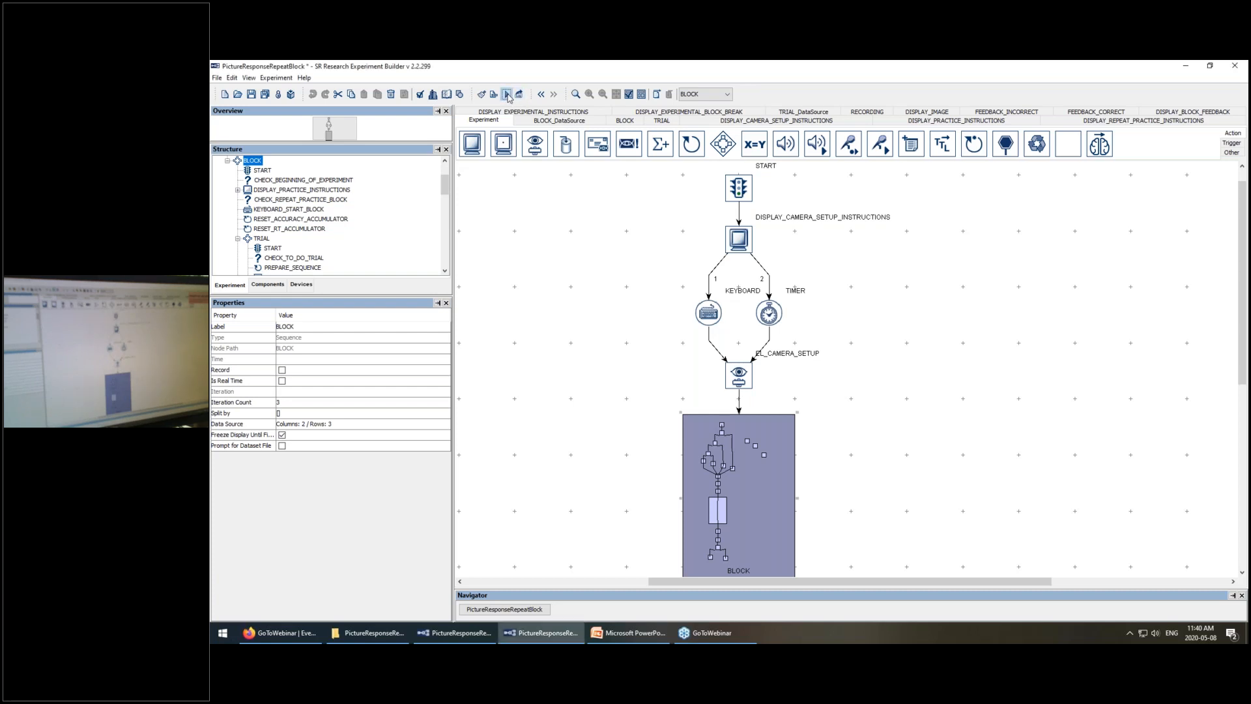
Start a test run of the experiment in dummy mode, keeping Test.edf as the EDF file name.
left_click(508, 95)
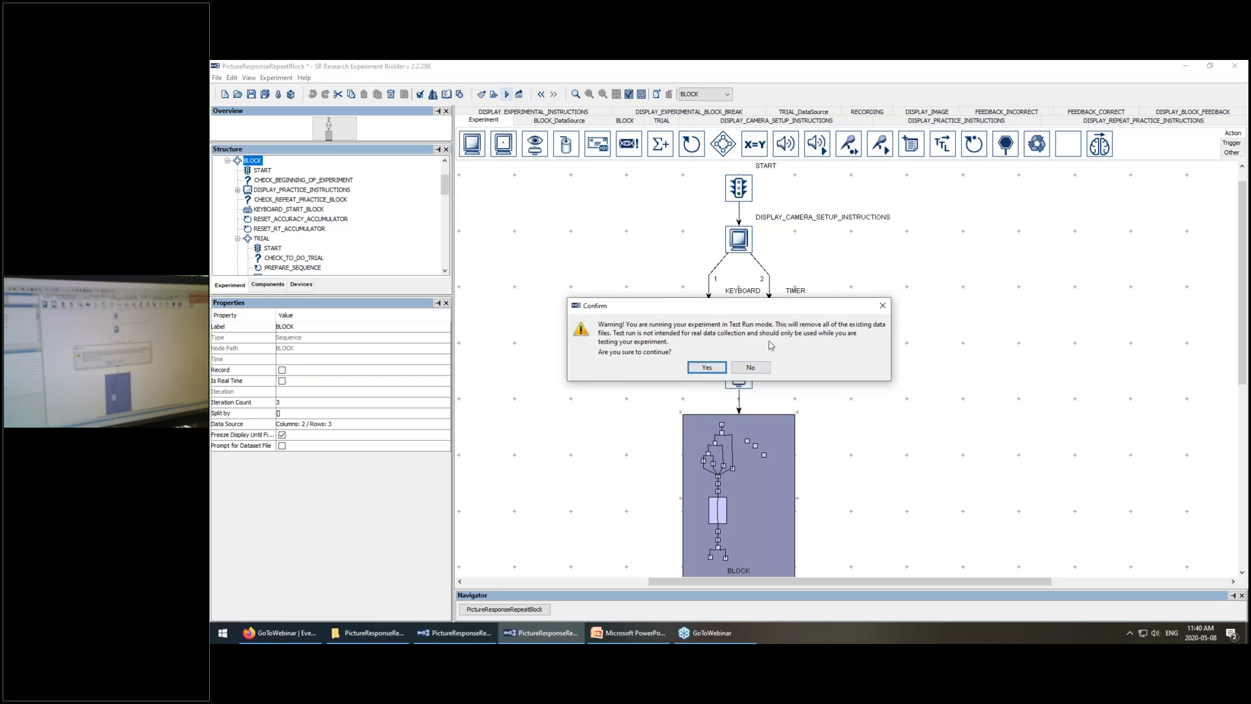
left_click(708, 368)
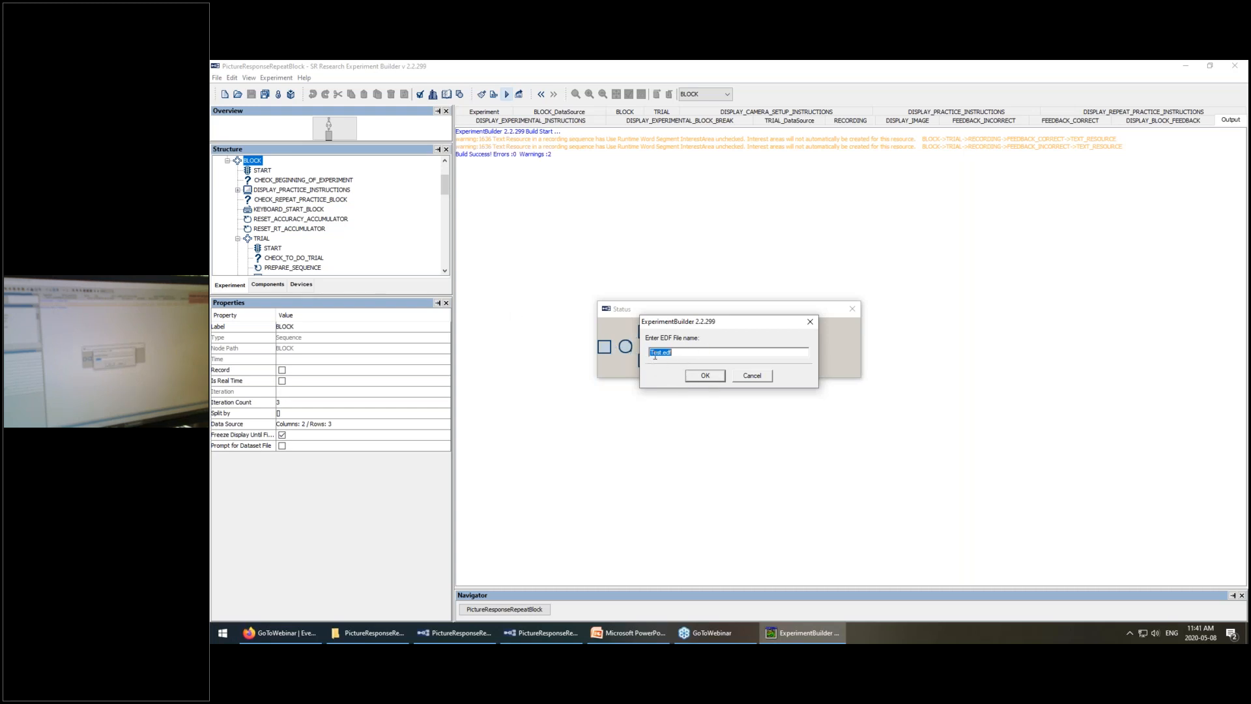
left_click(710, 377)
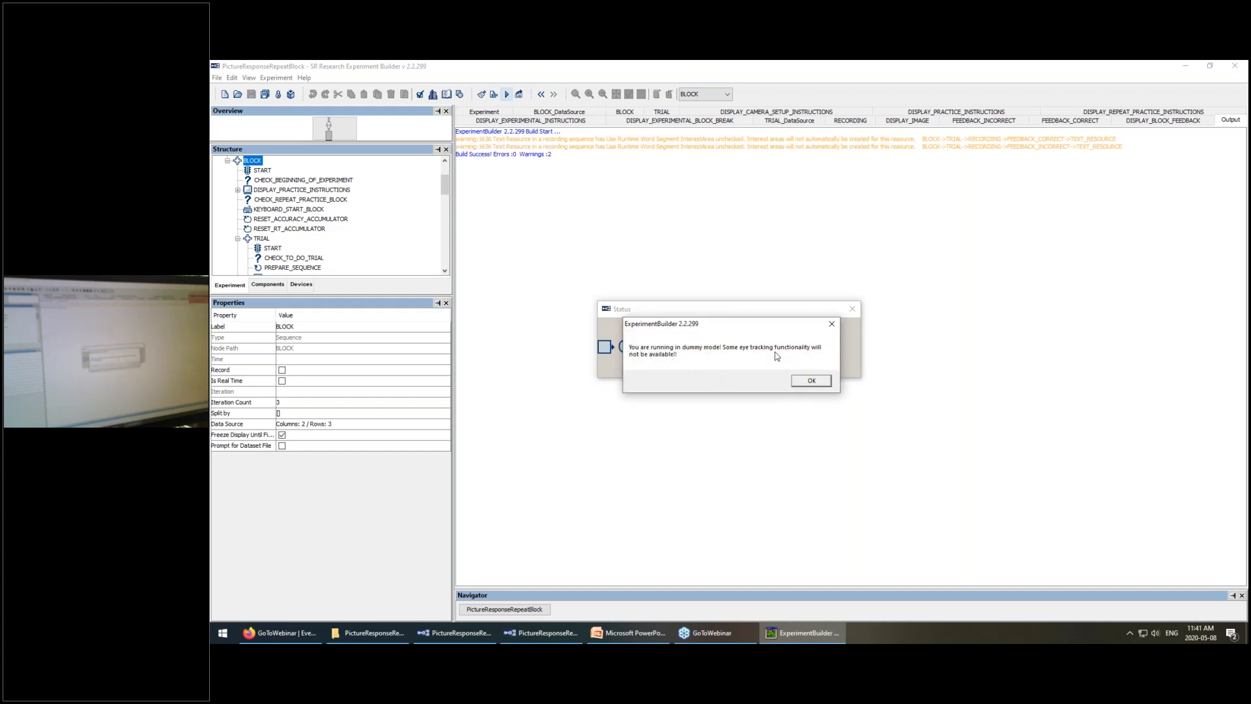
left_click(812, 381)
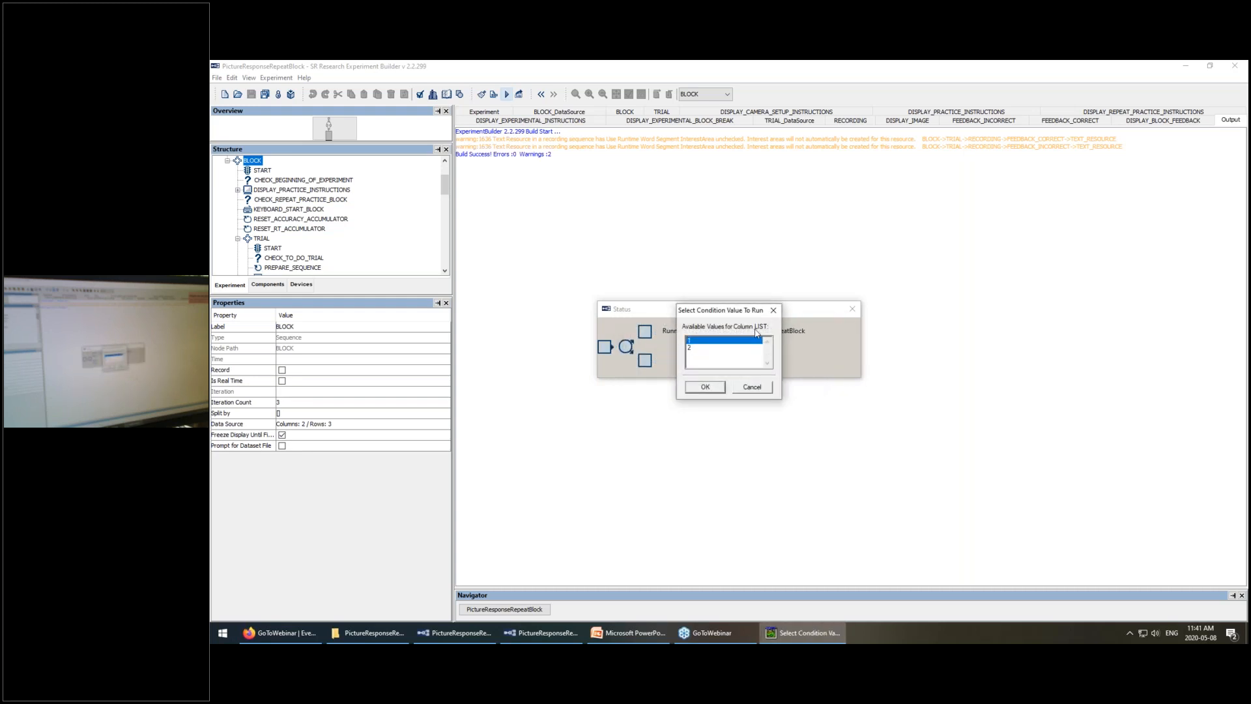
Choose condition value 1 for the LIST column and launch the test run.
left_click(696, 349)
left_click(696, 342)
left_click(697, 348)
left_click(696, 342)
left_click(704, 388)
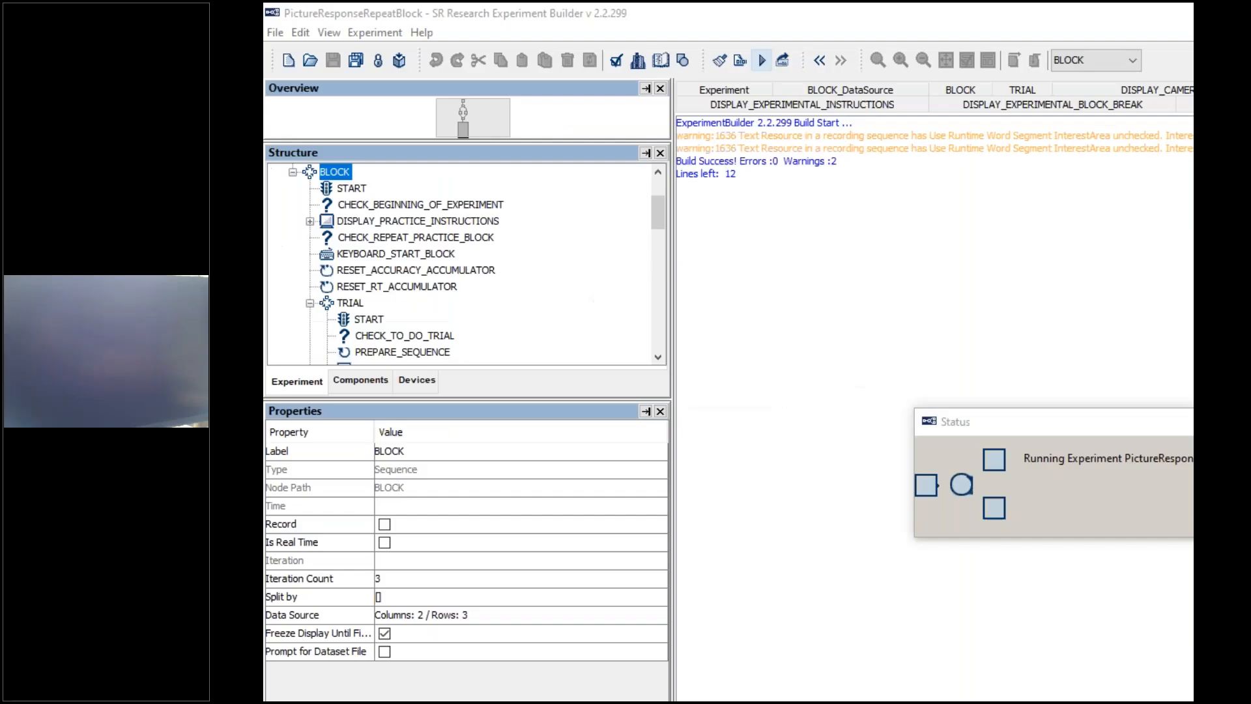